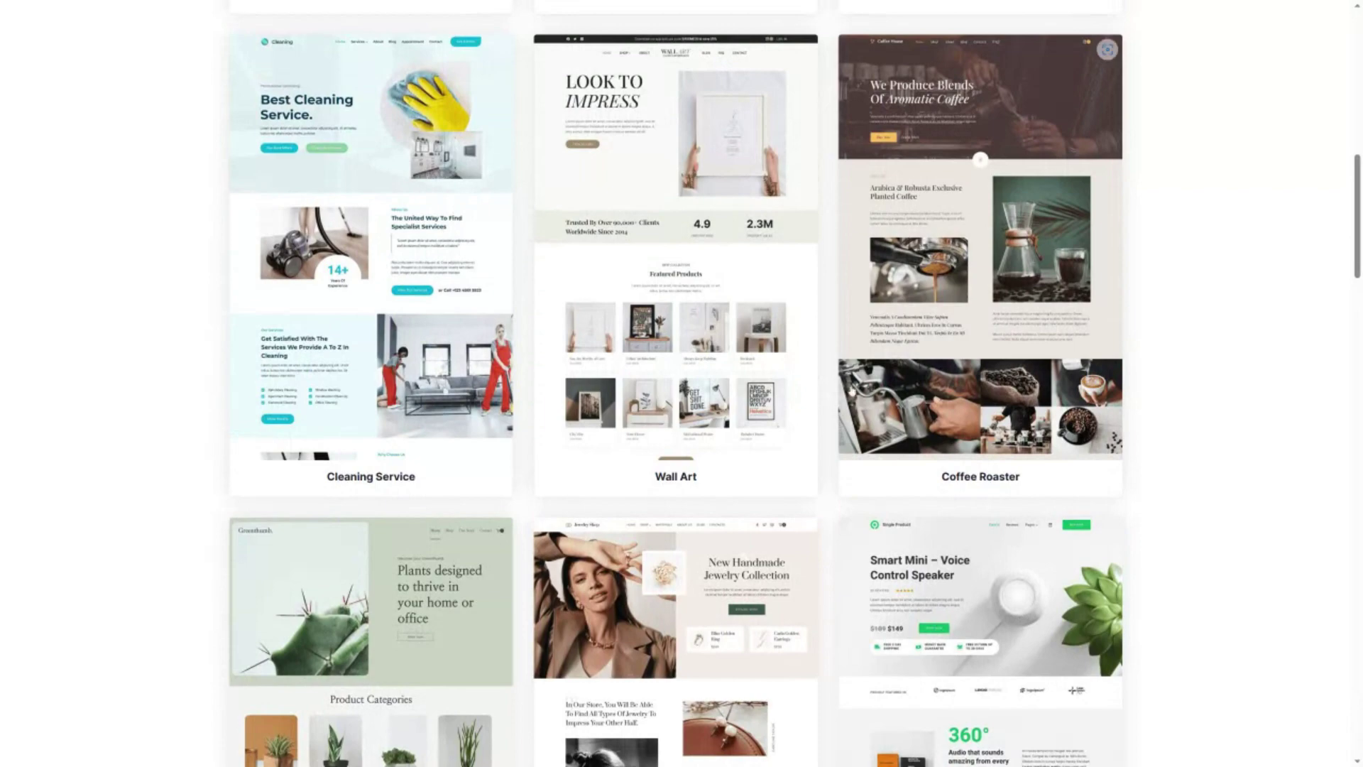
# Open the Wall Art starter template's preview and look through its home page down to the featured products.
pyautogui.scroll(3, 851, 389)
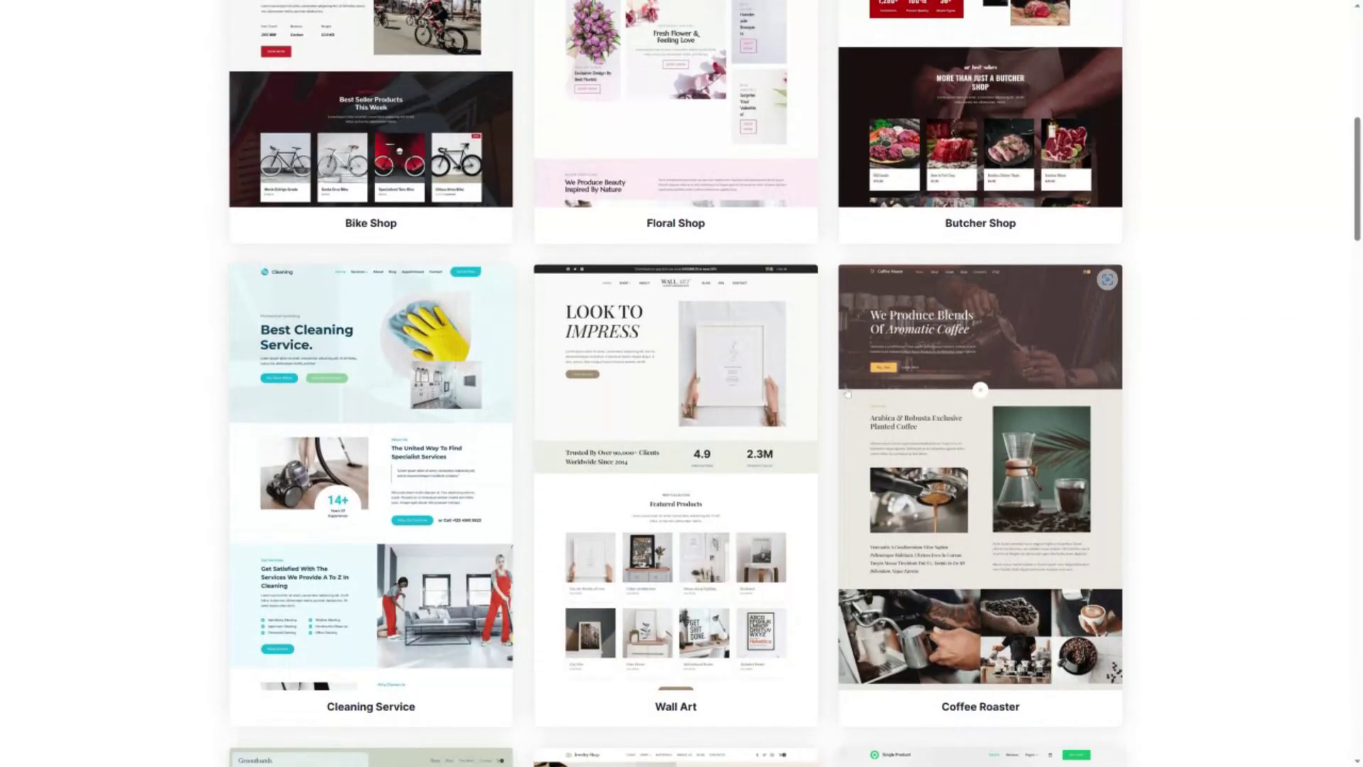
pyautogui.scroll(-2, 846, 393)
pyautogui.click(724, 392)
pyautogui.click(378, 315)
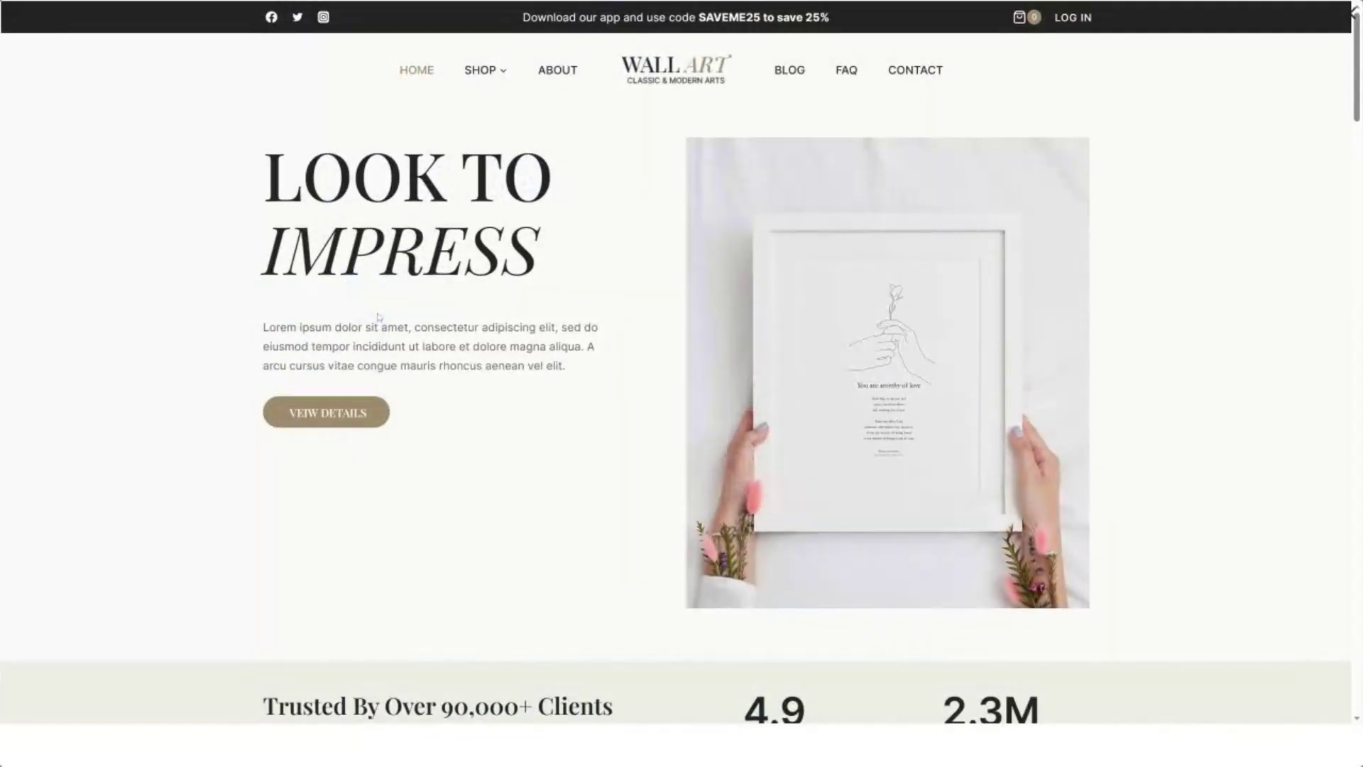
pyautogui.scroll(-2, 1148, 256)
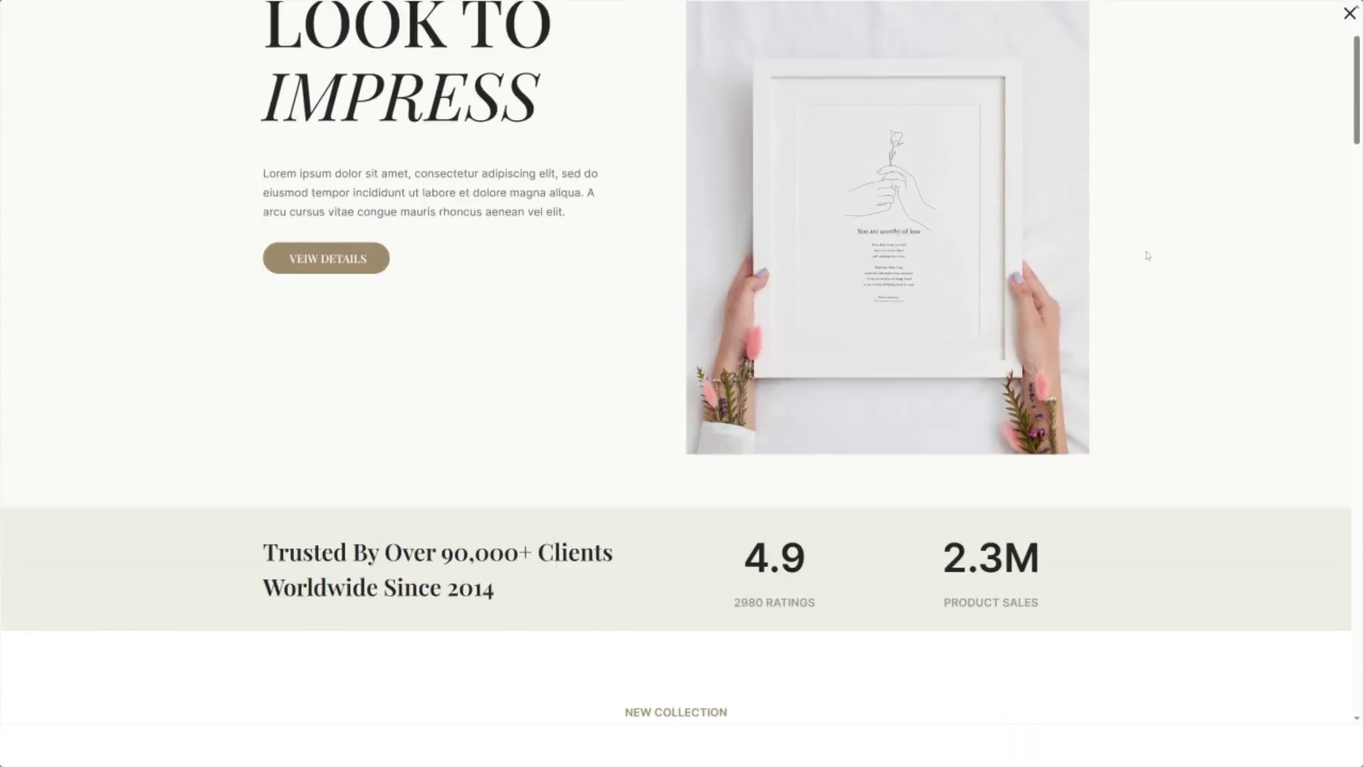
pyautogui.scroll(1, 1147, 255)
pyautogui.scroll(-7, 1148, 255)
pyautogui.scroll(-5, 1149, 253)
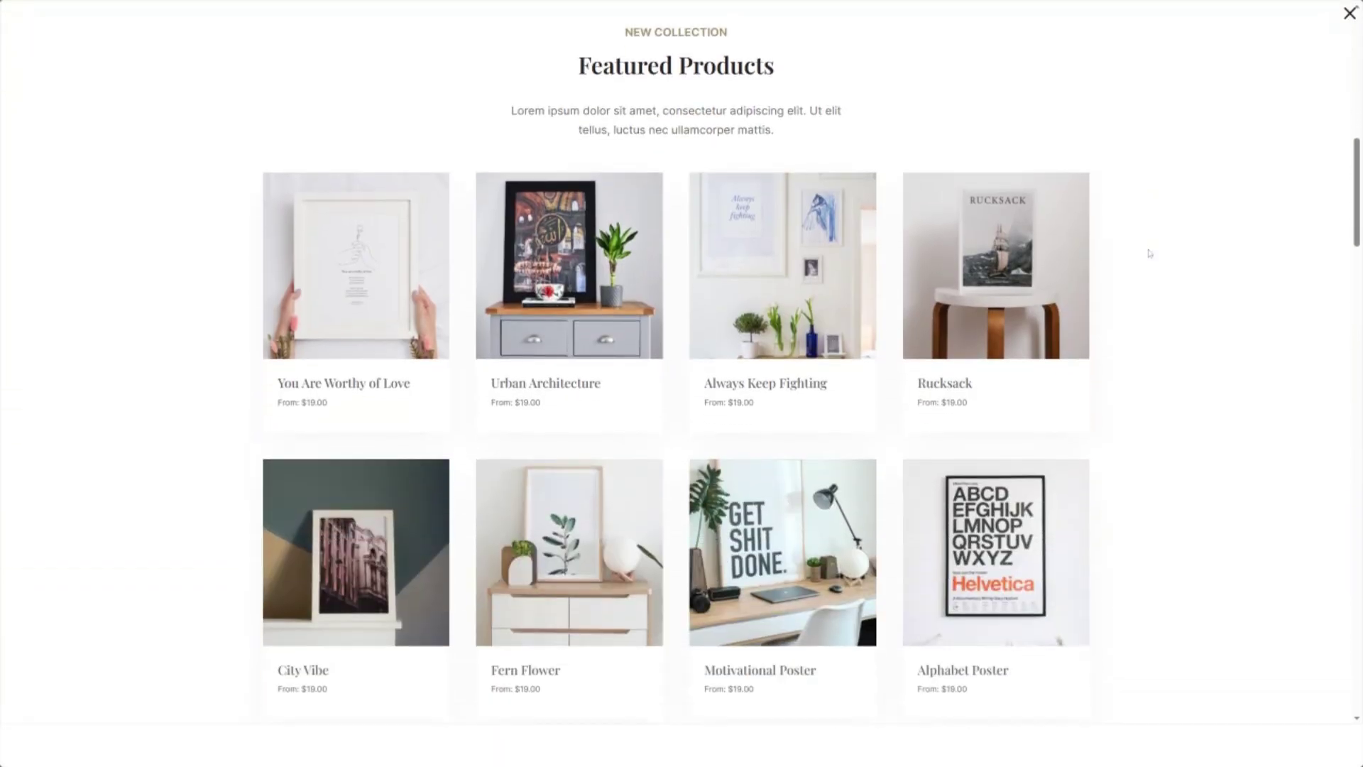
# Open the Fern Flower product page in the Wall Art demo and review its purchase options and description.
pyautogui.click(585, 414)
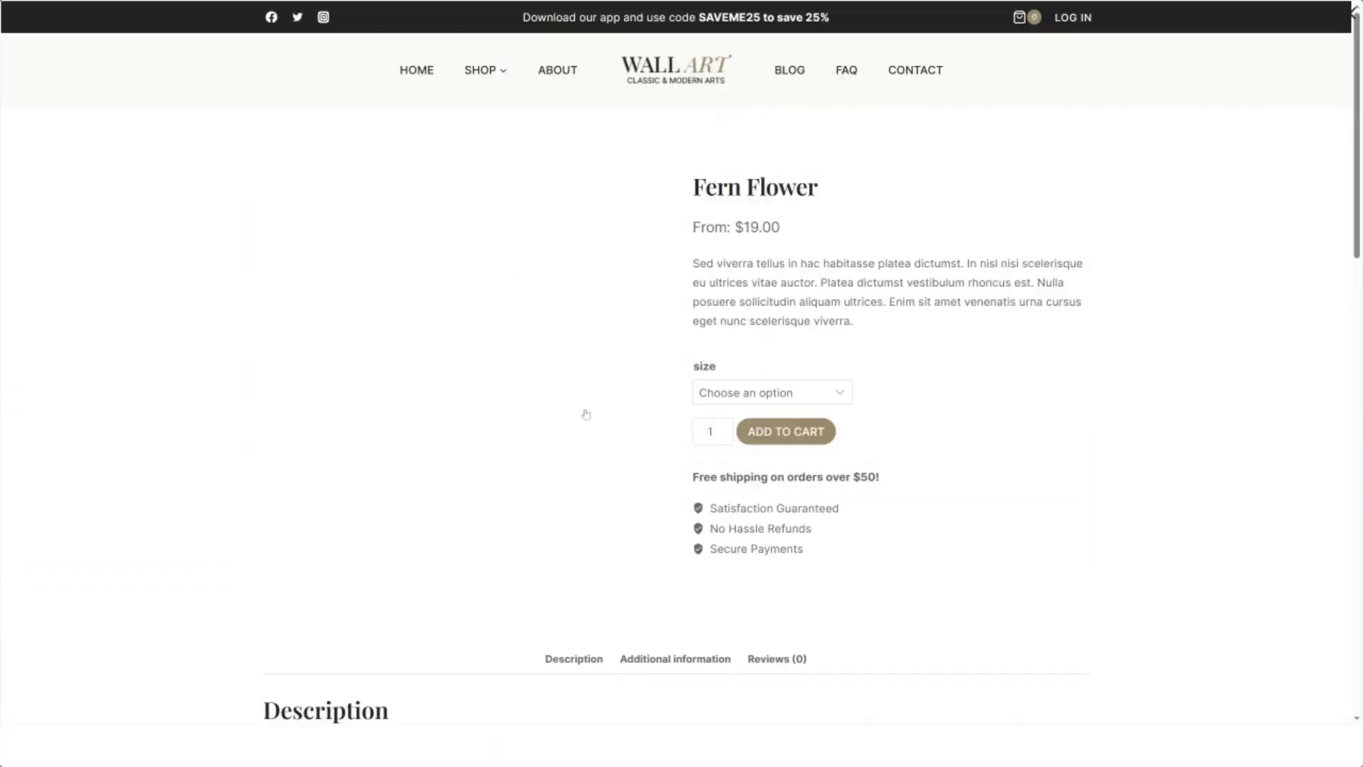
pyautogui.scroll(-4, 1097, 327)
pyautogui.scroll(4, 1094, 319)
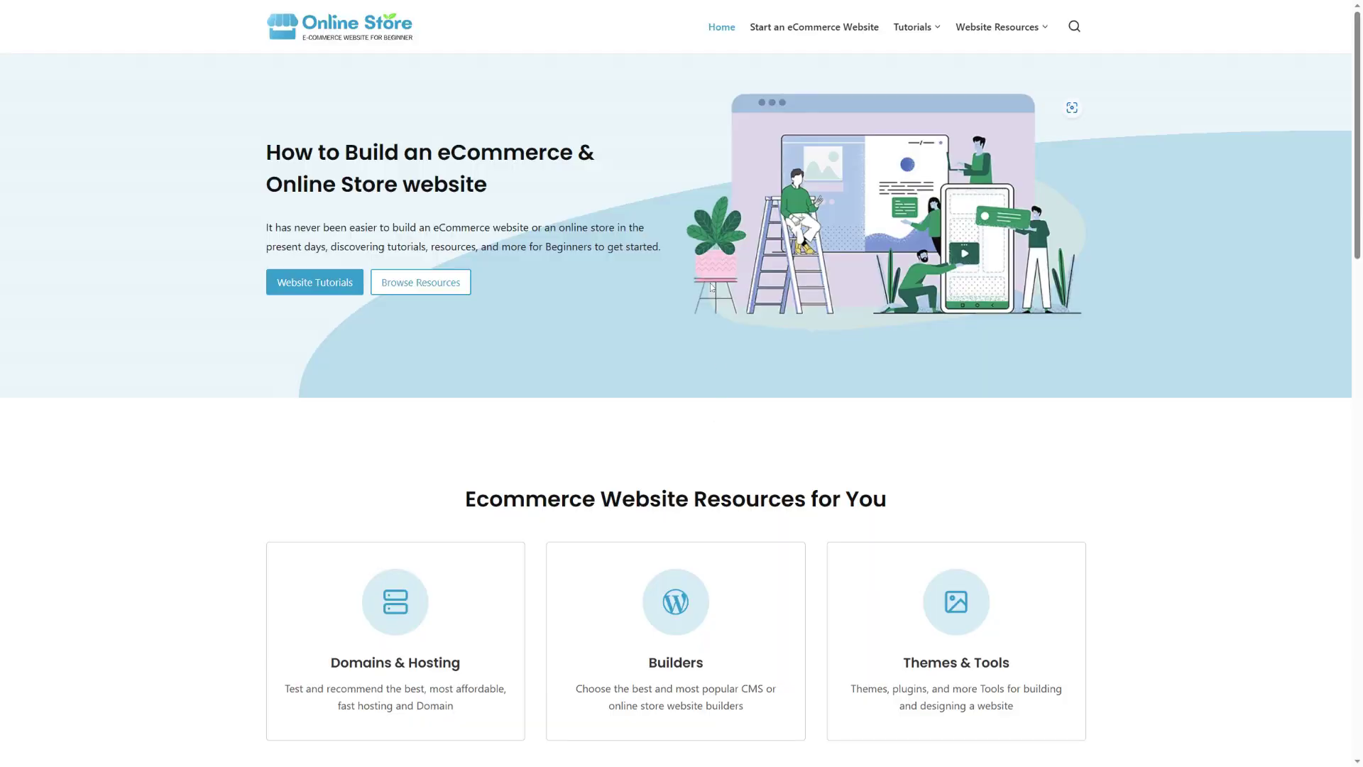
# Look through the Online Store tutorial site's home page, including the expert services and recent blog posts.
pyautogui.scroll(-14, 710, 286)
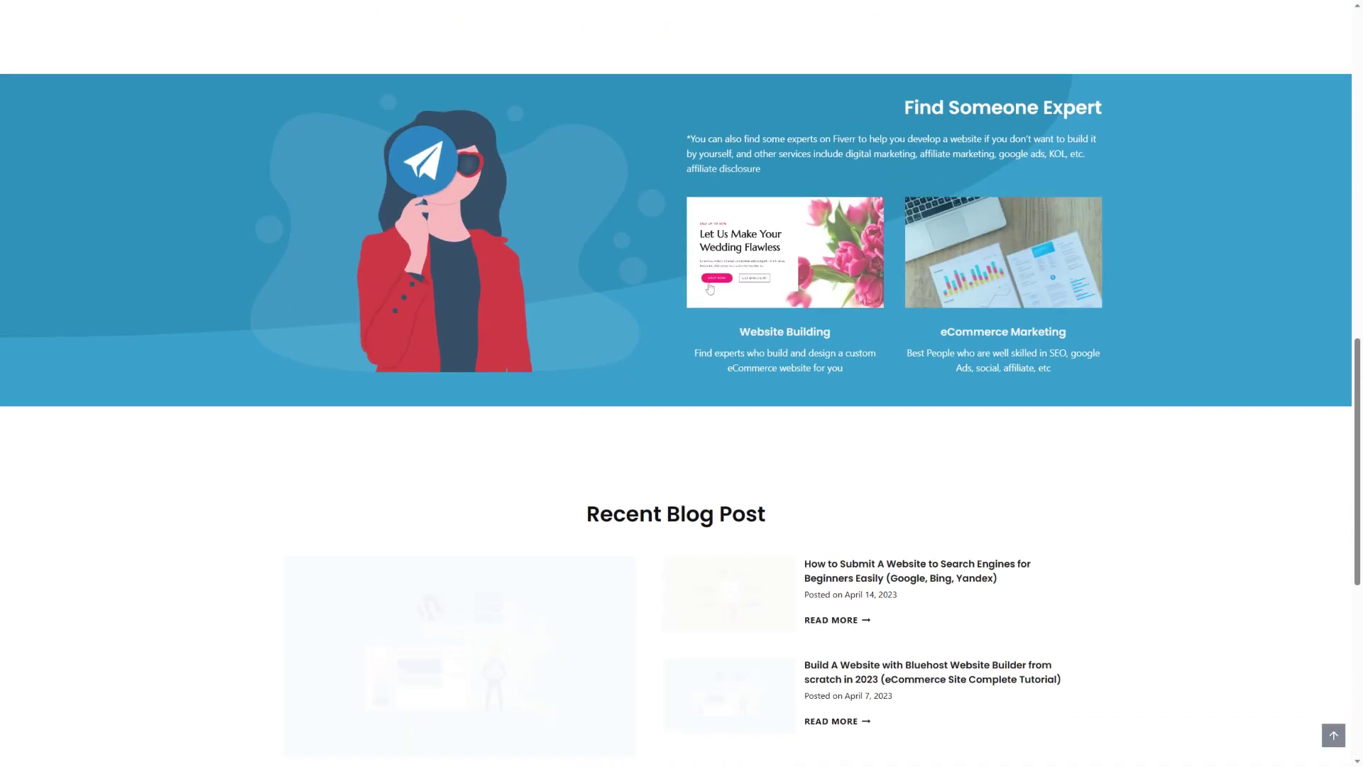
pyautogui.scroll(-3, 710, 288)
pyautogui.scroll(3, 900, 273)
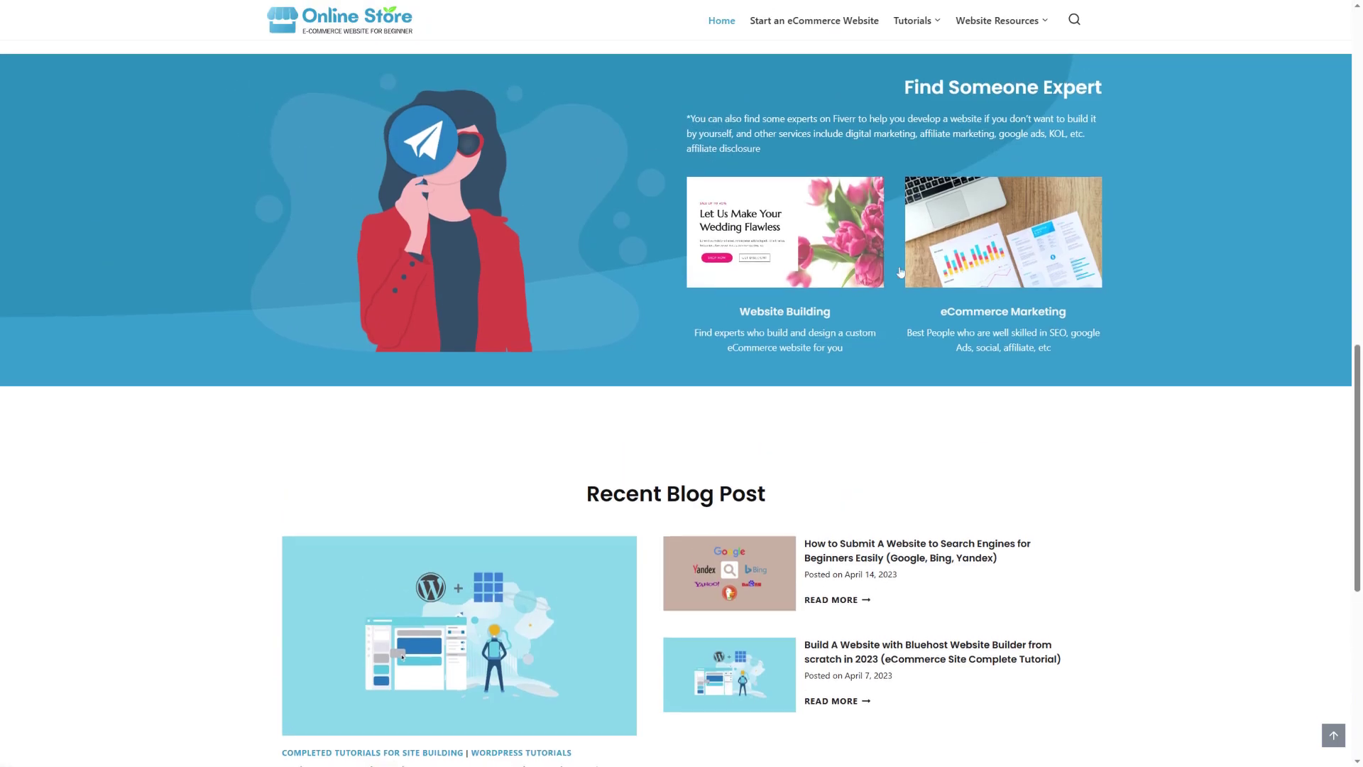
pyautogui.scroll(10, 820, 268)
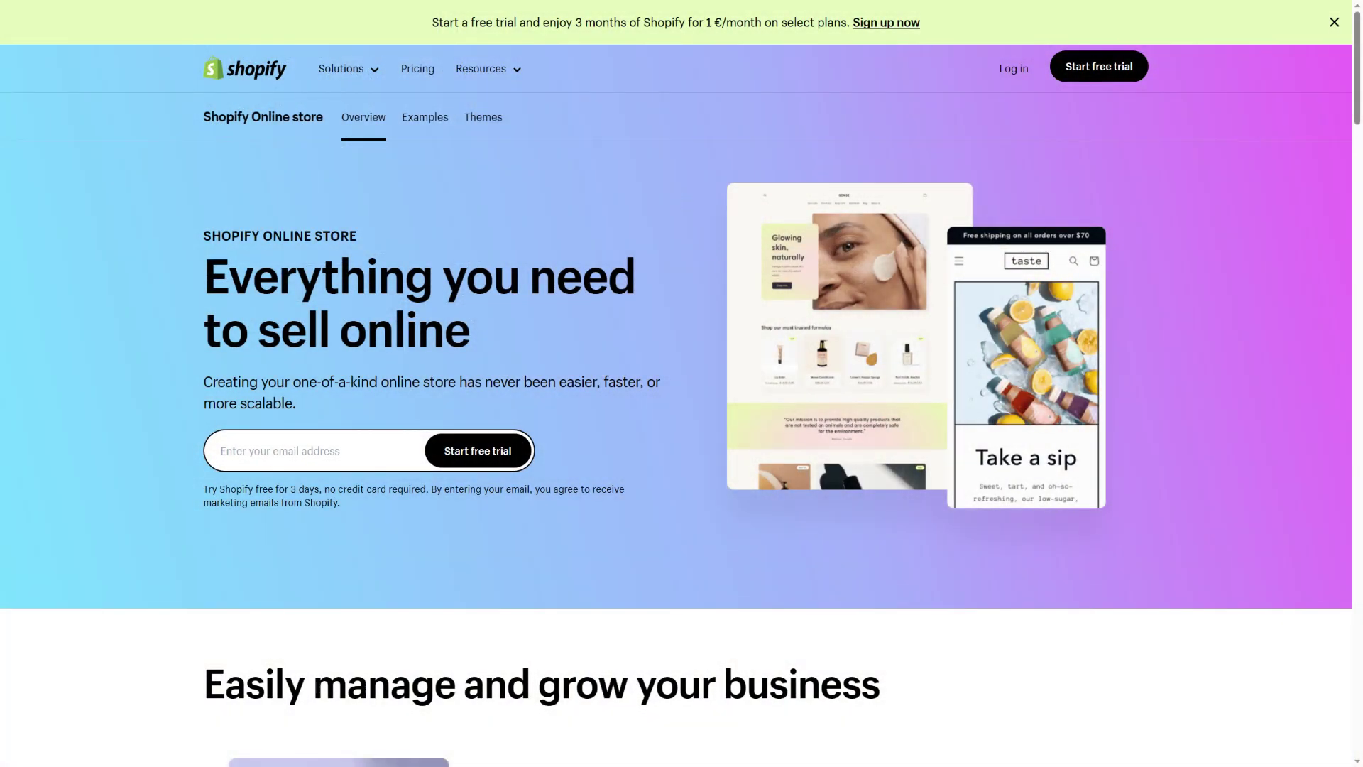
# Review the Shopify Online store overview page, from theme customization down to the learning resources.
pyautogui.scroll(-20, 685, 204)
pyautogui.scroll(-12, 685, 204)
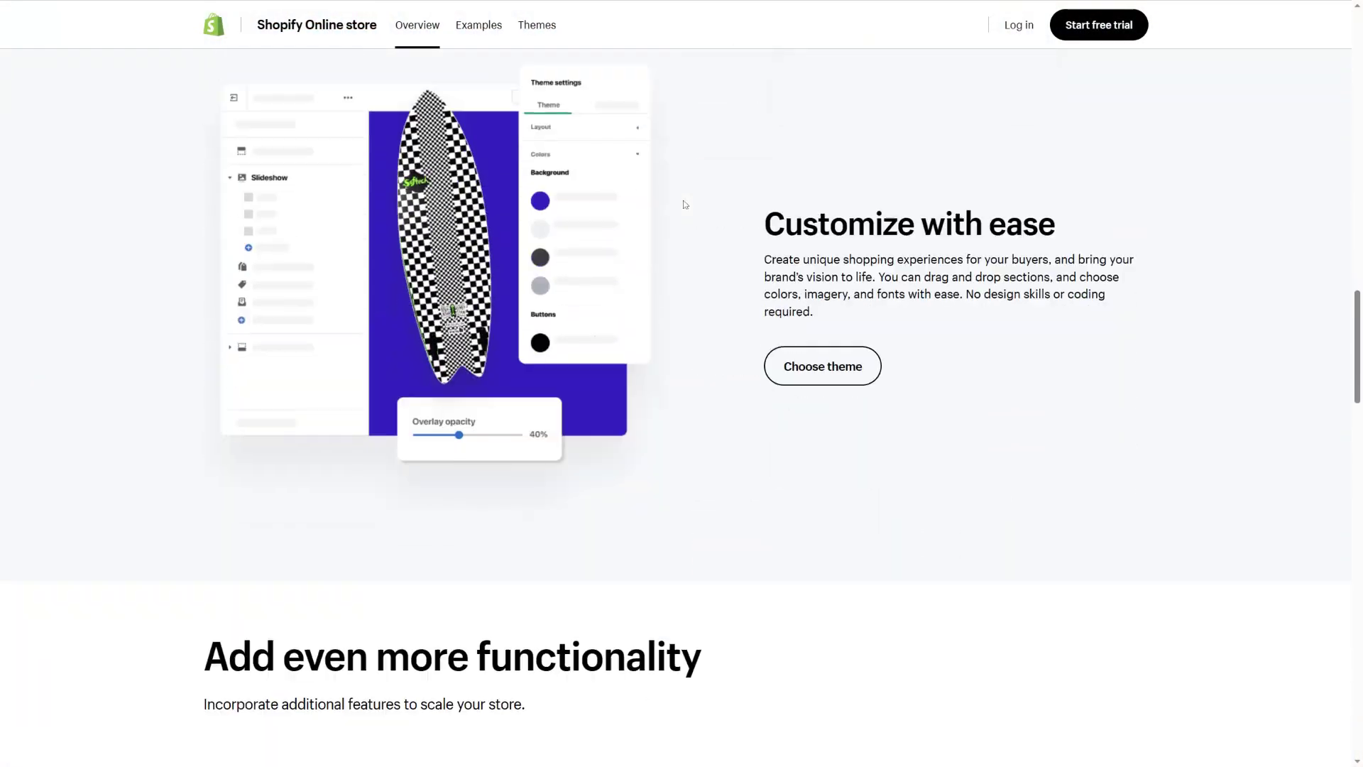
pyautogui.scroll(-19, 628, 236)
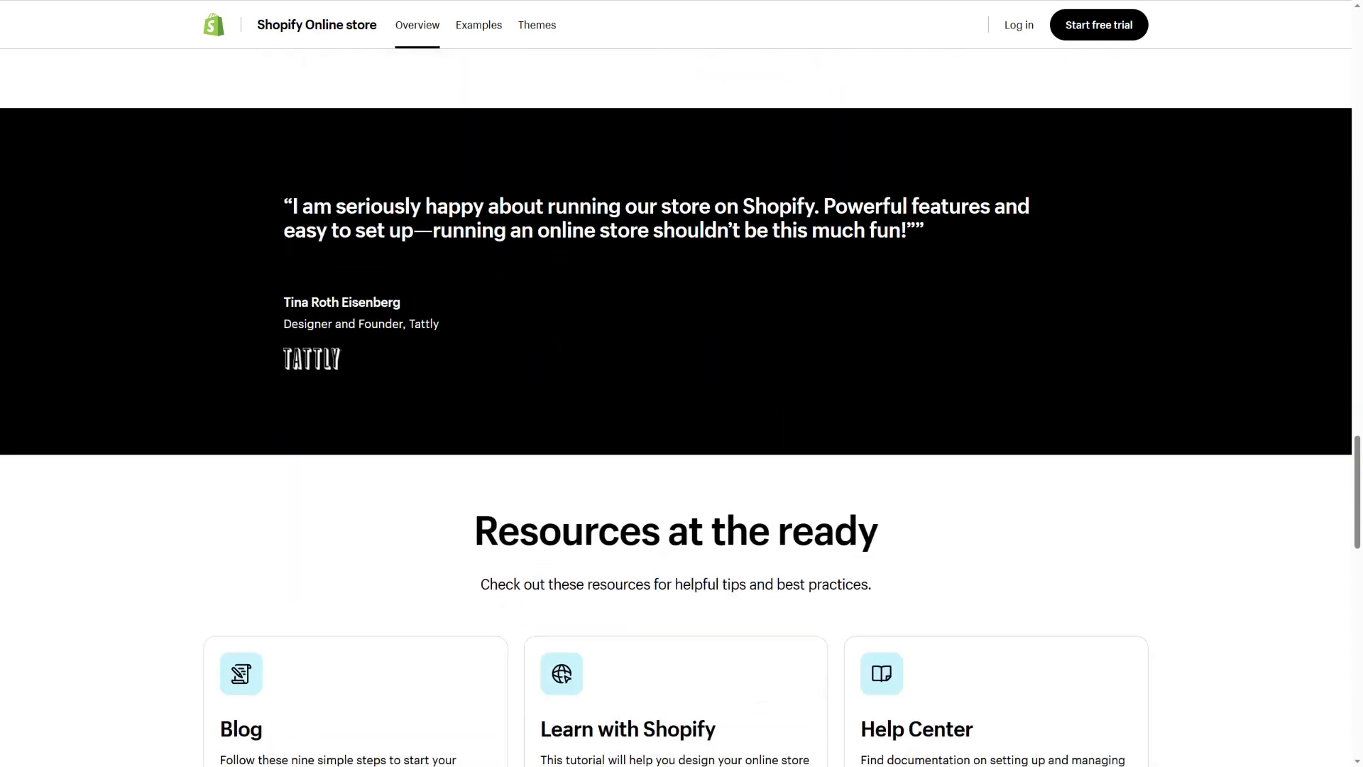
pyautogui.scroll(20, 631, 232)
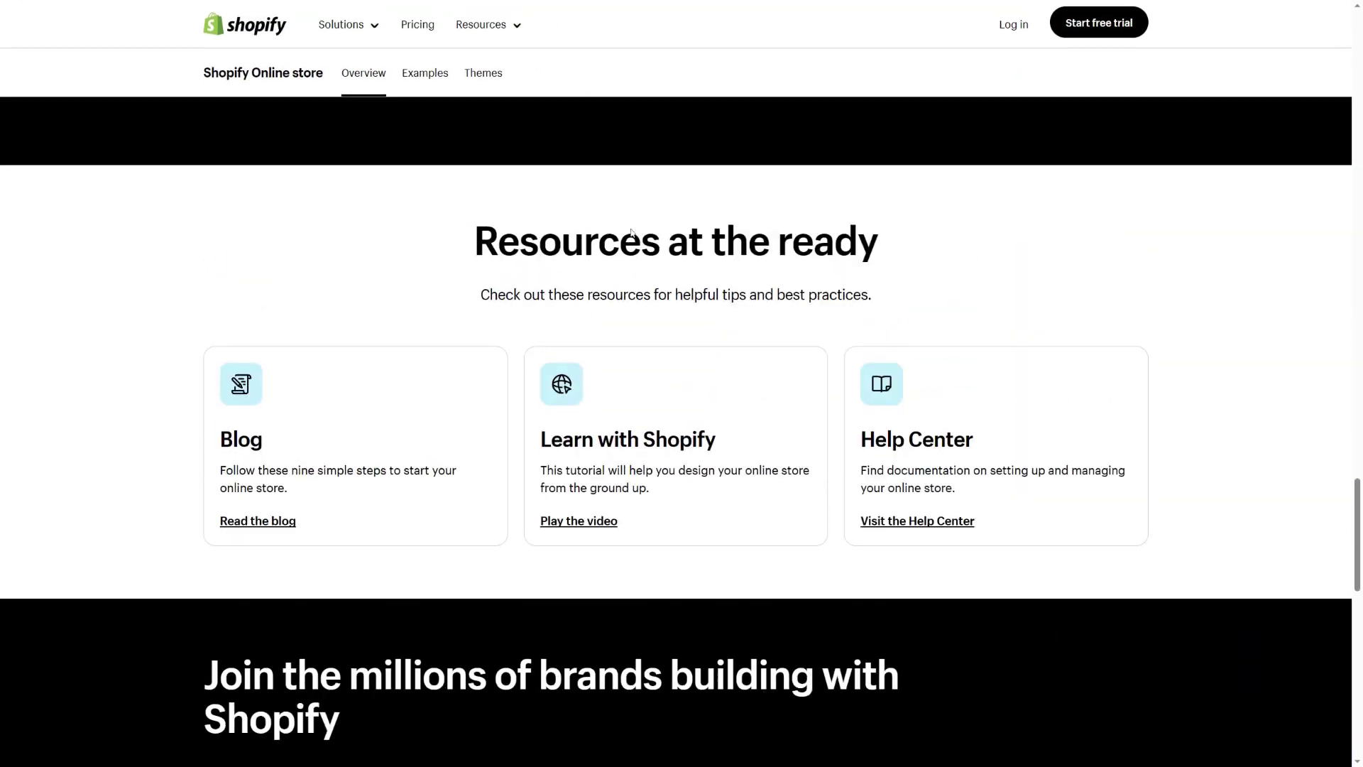
pyautogui.scroll(4, 630, 232)
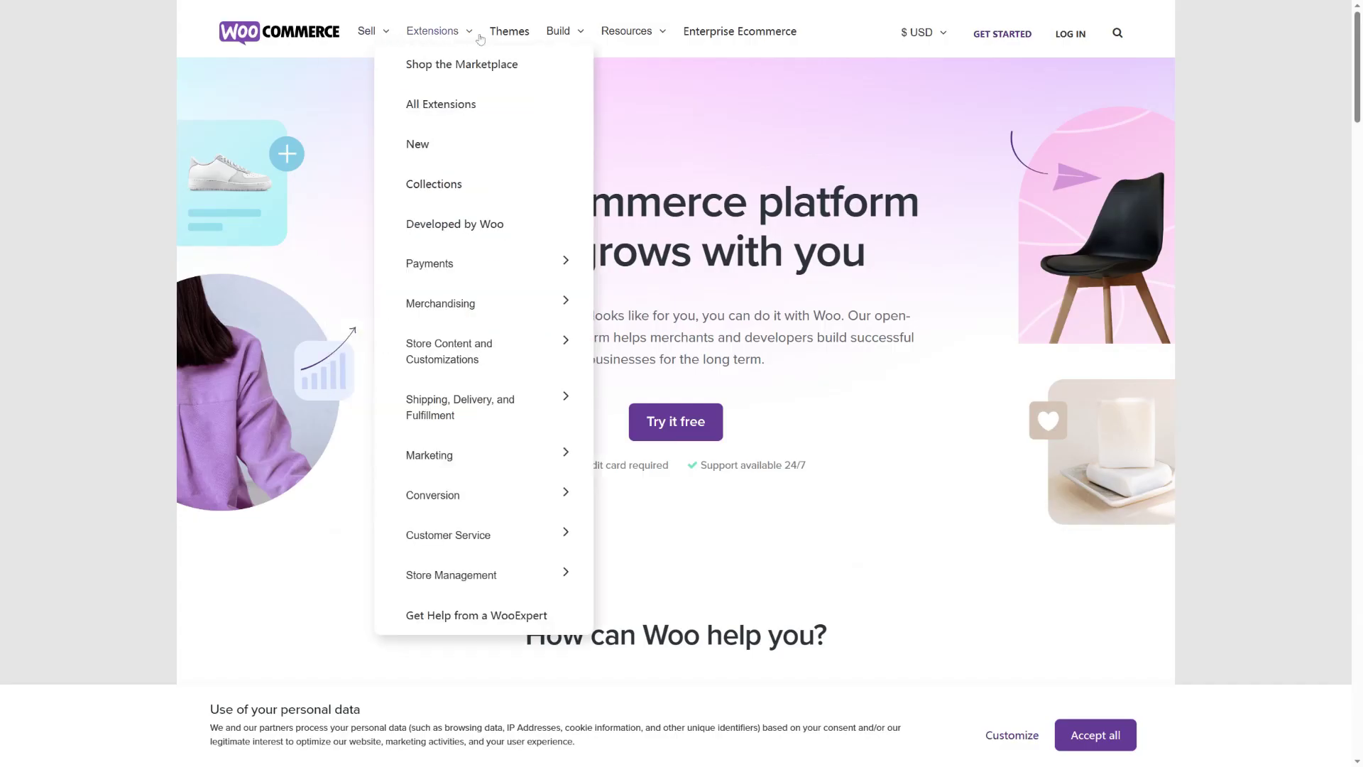
# Examine the WooCommerce home page from the introduction through customer brands, usage statistics and enterprise solutions to the footer links.
pyautogui.scroll(-20, 840, 74)
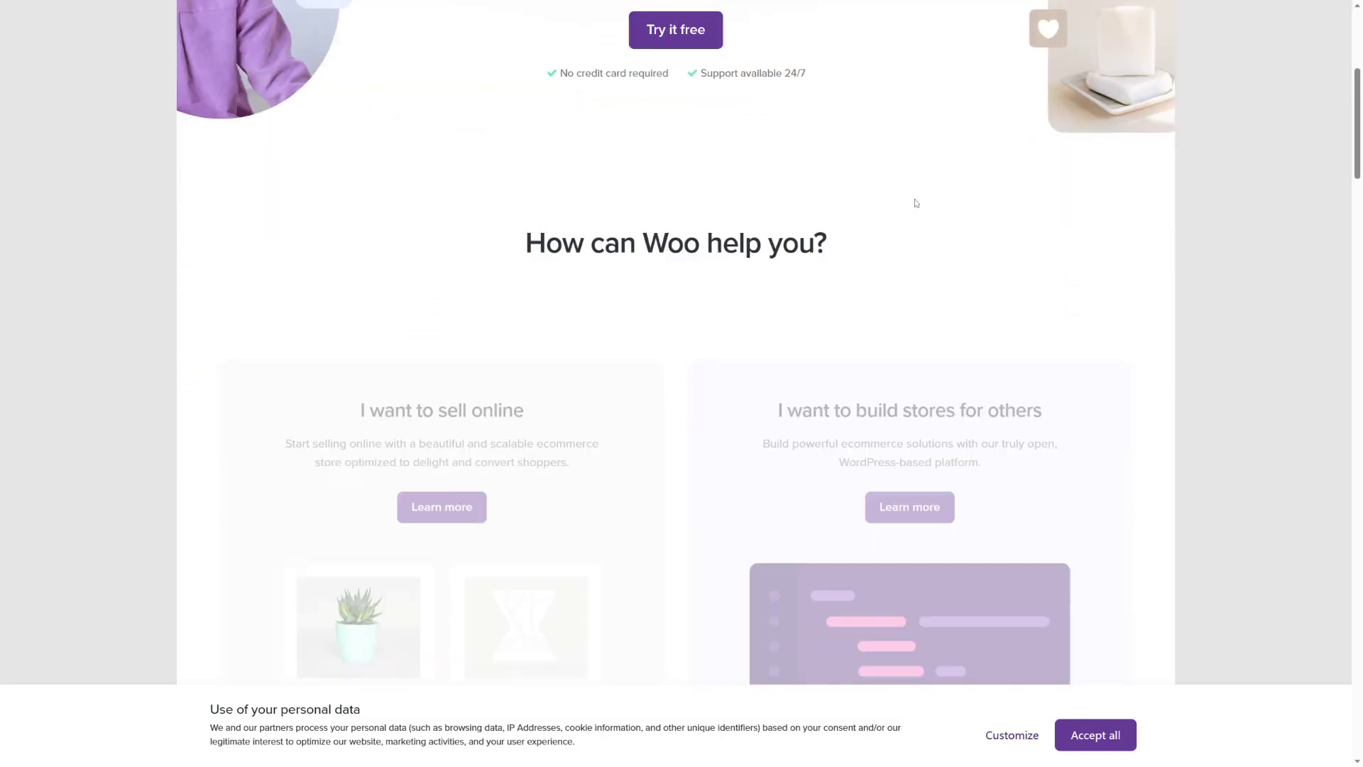
pyautogui.scroll(-20, 921, 227)
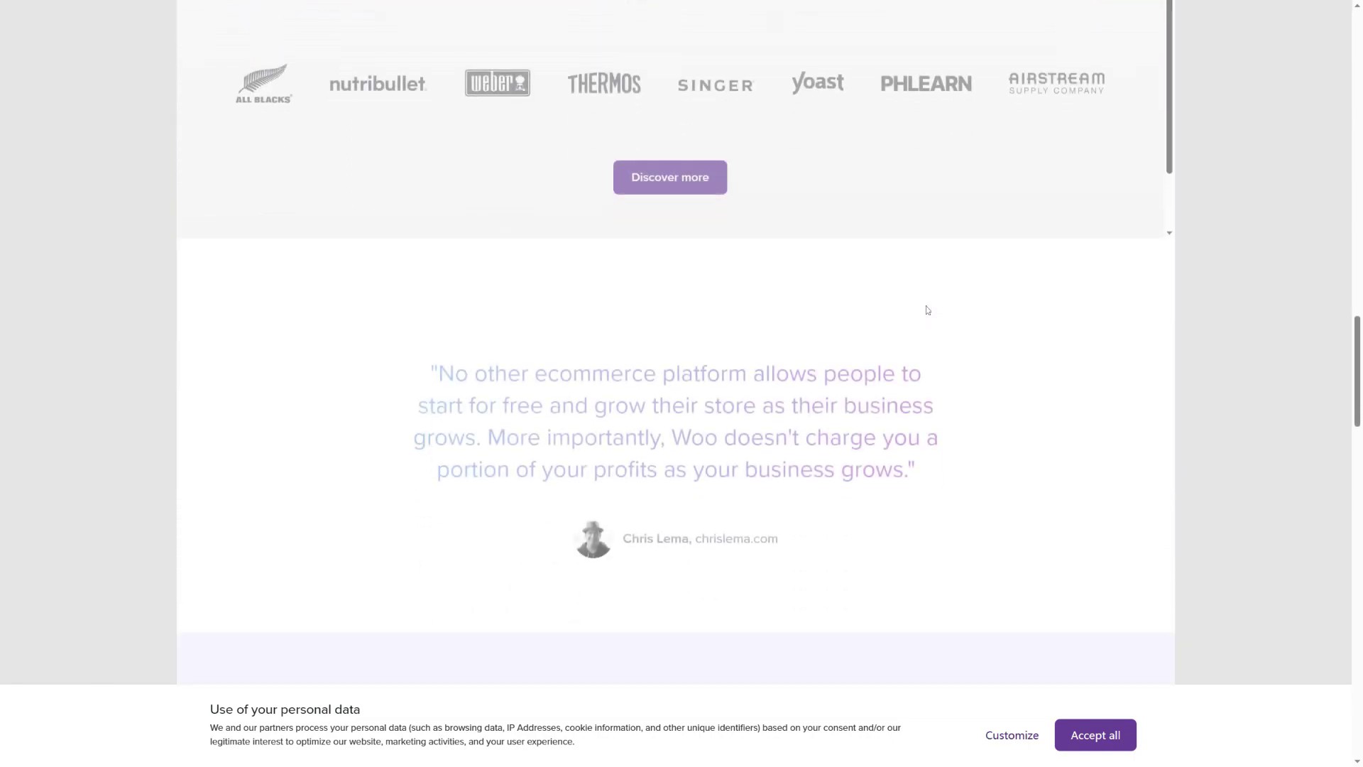
pyautogui.scroll(-20, 912, 501)
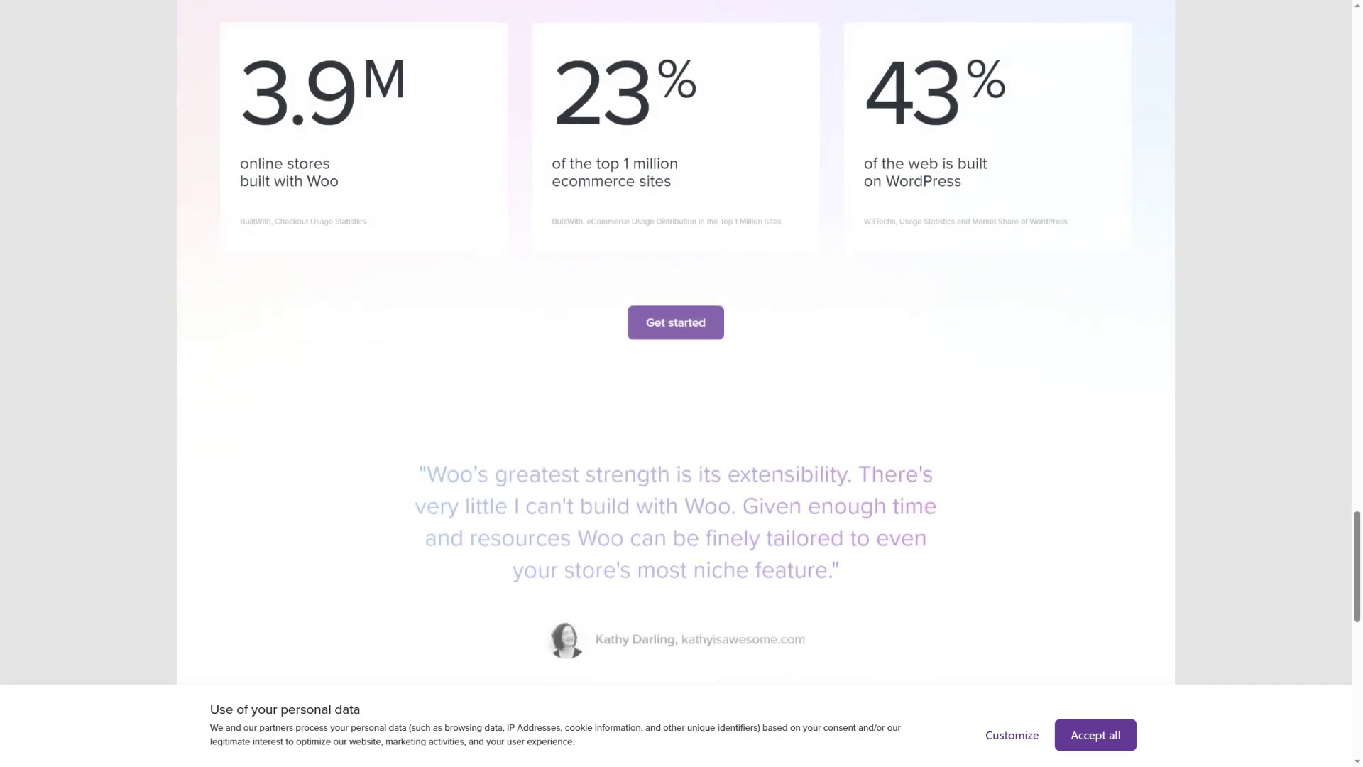
pyautogui.scroll(-2, 869, 501)
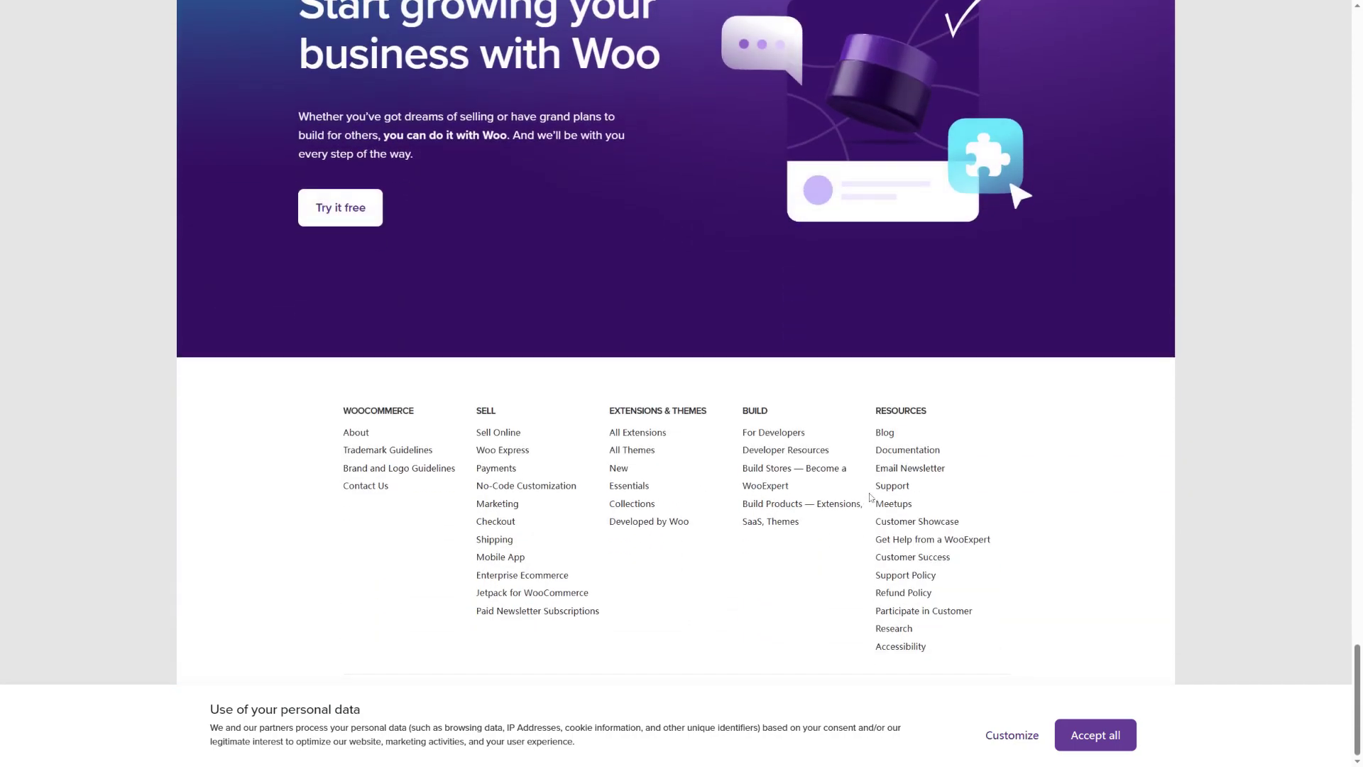
pyautogui.scroll(2, 868, 504)
pyautogui.scroll(-2, 867, 504)
pyautogui.scroll(5, 922, 505)
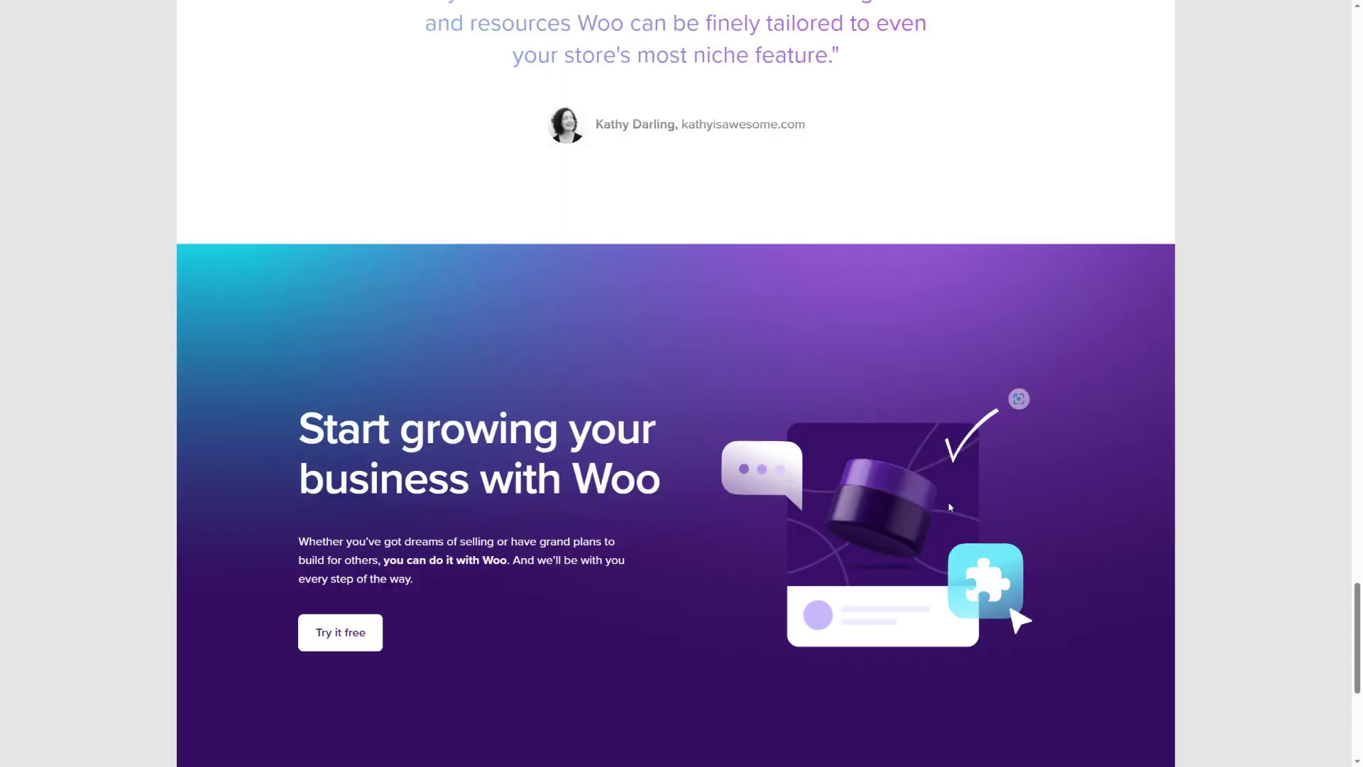
pyautogui.scroll(18, 950, 506)
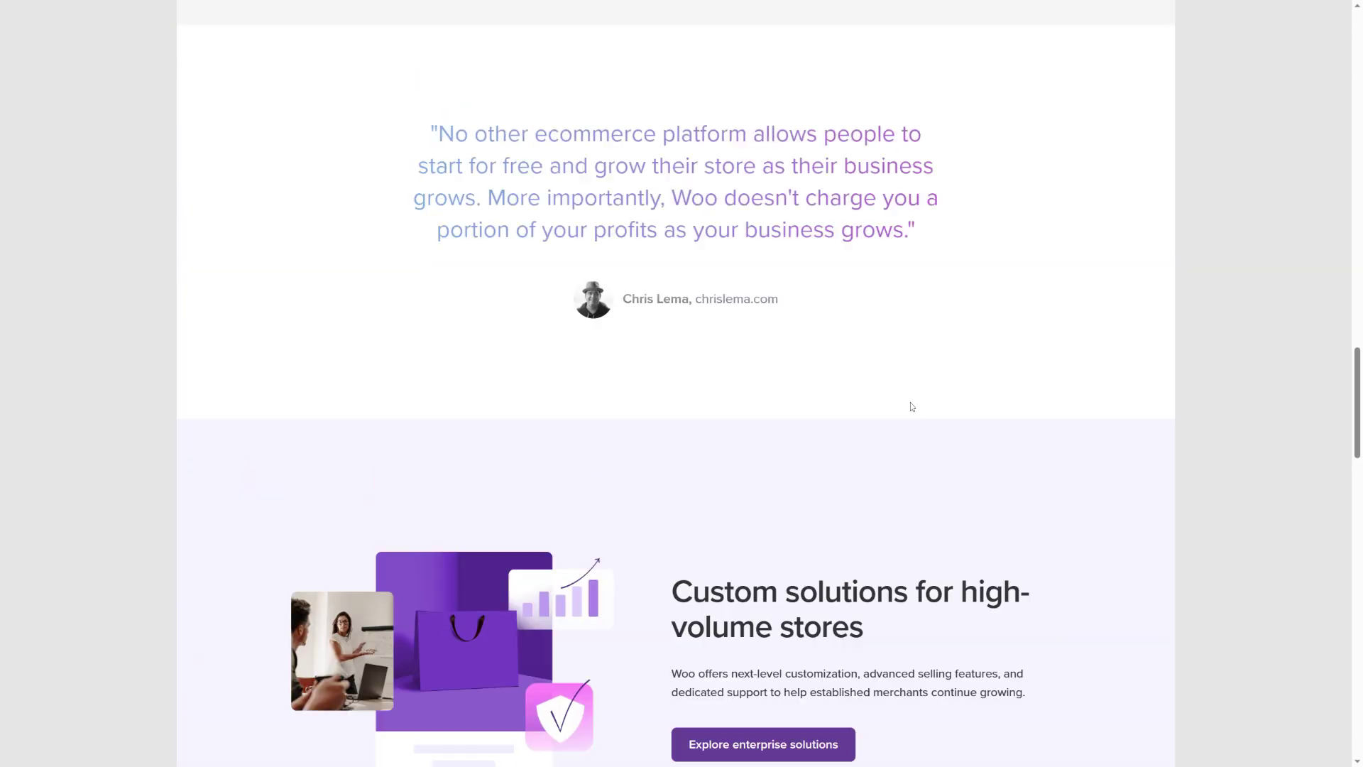
pyautogui.scroll(20, 912, 406)
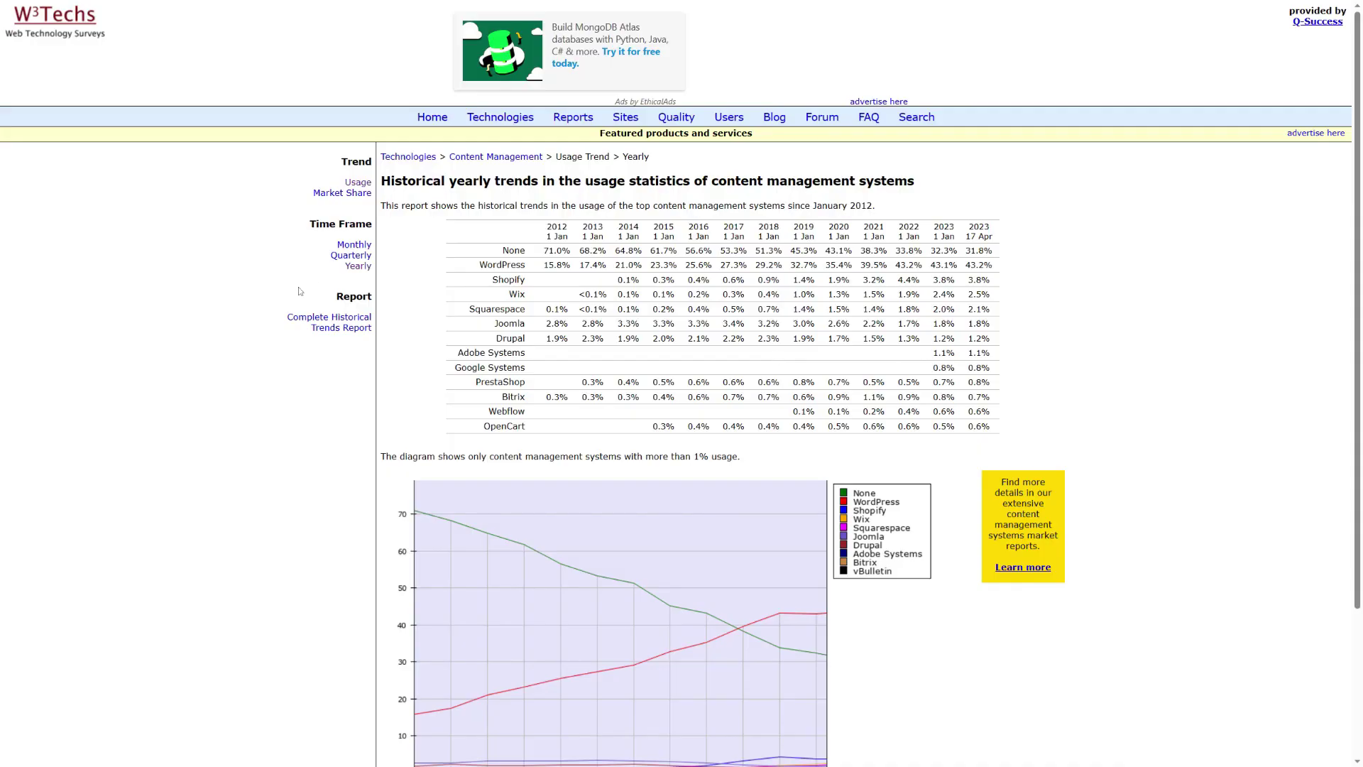
# Examine the W3Techs yearly usage table and trend diagram for content management systems.
pyautogui.scroll(-5, 300, 291)
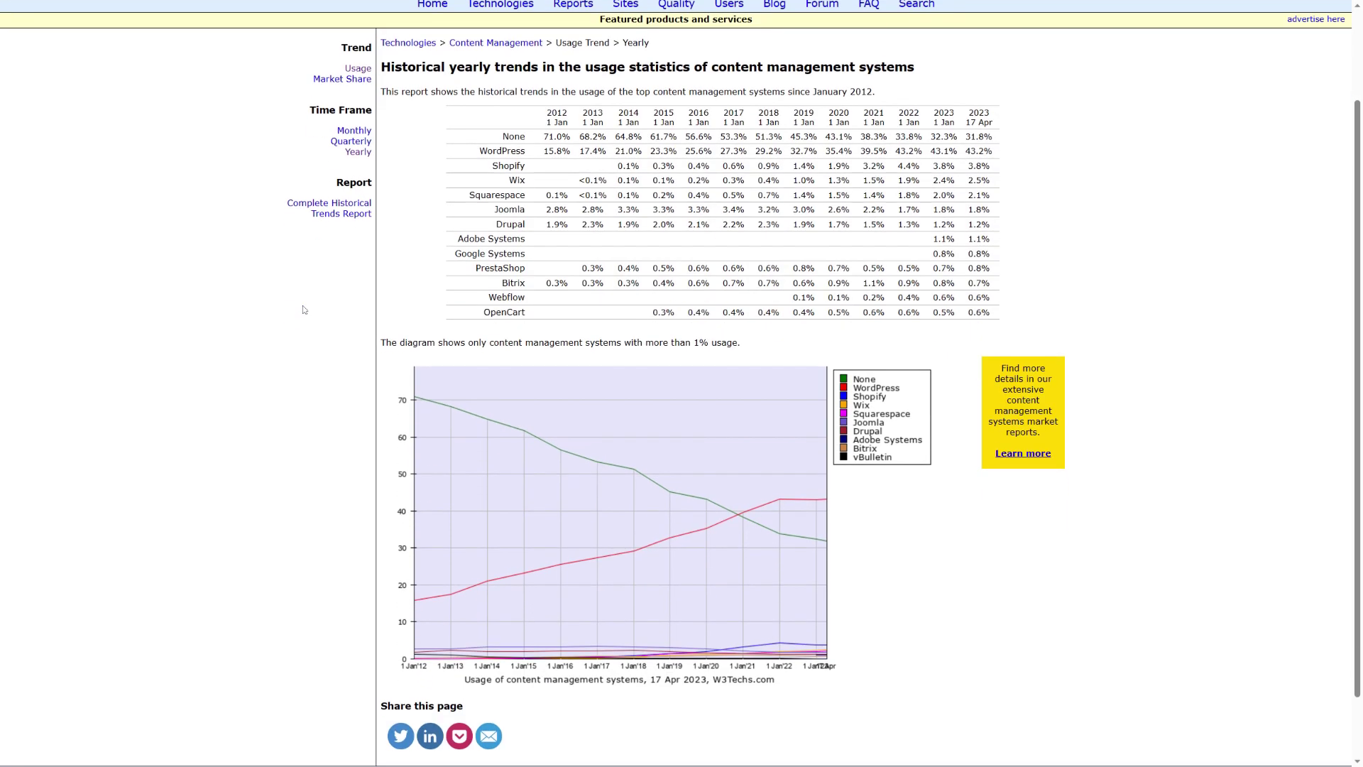
pyautogui.scroll(4, 866, 420)
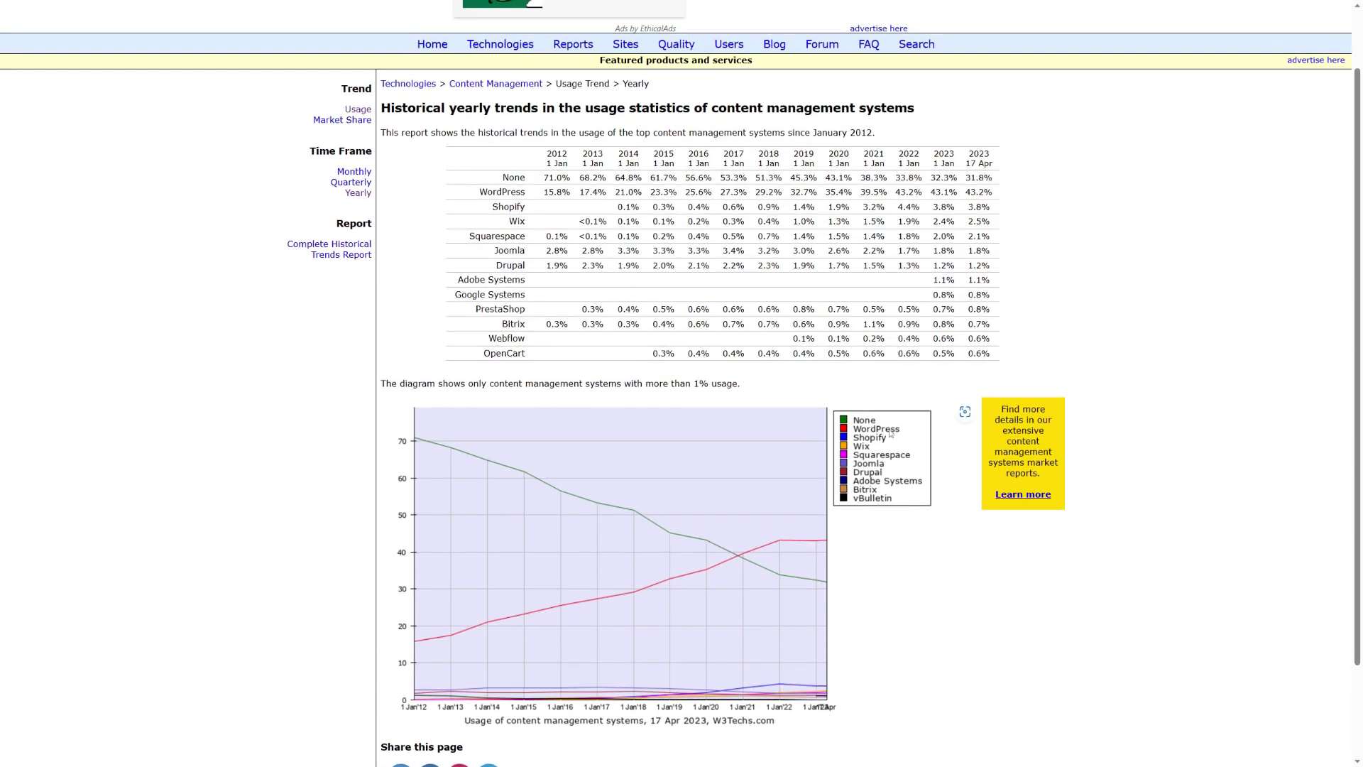
pyautogui.scroll(1, 774, 394)
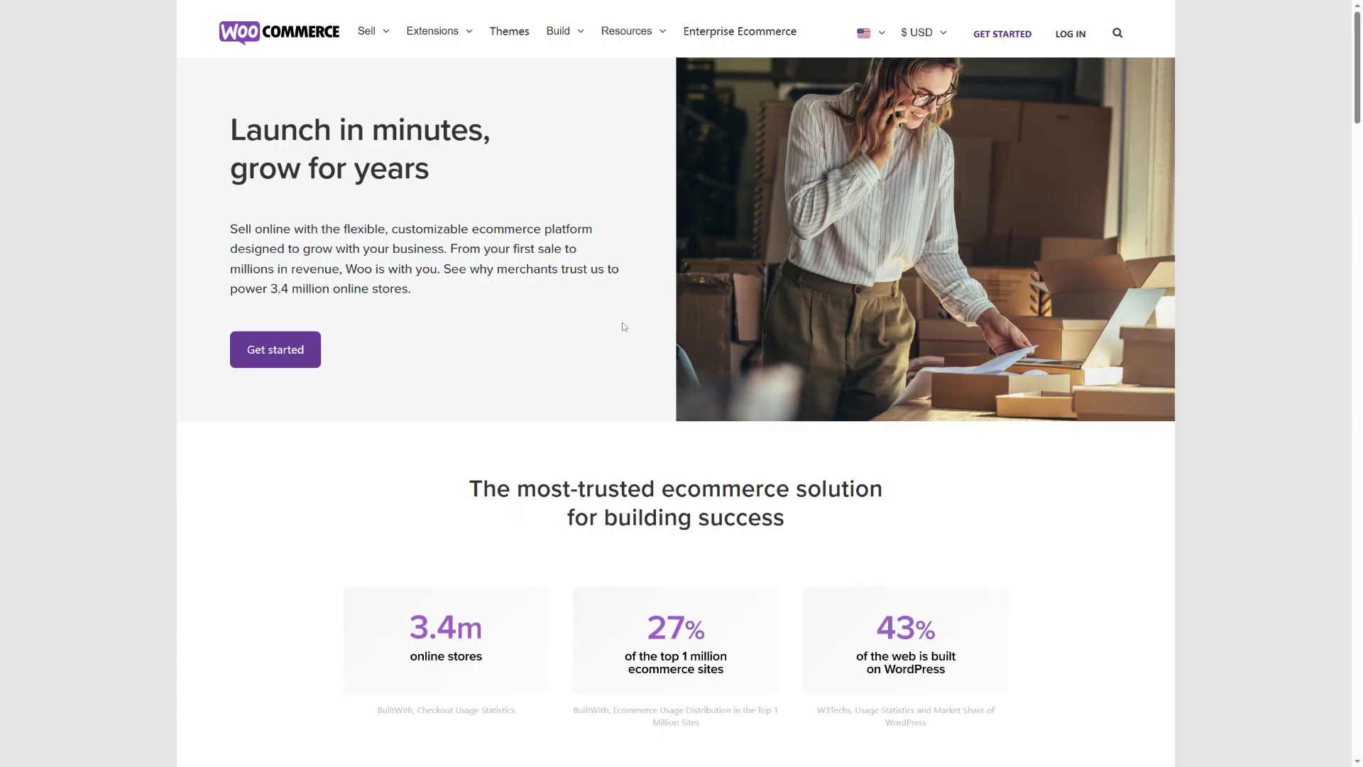
# Compare the e-commerce platform pages of WooCommerce, PrestaShop, Adobe Commerce and Shopify.
pyautogui.scroll(-5, 624, 325)
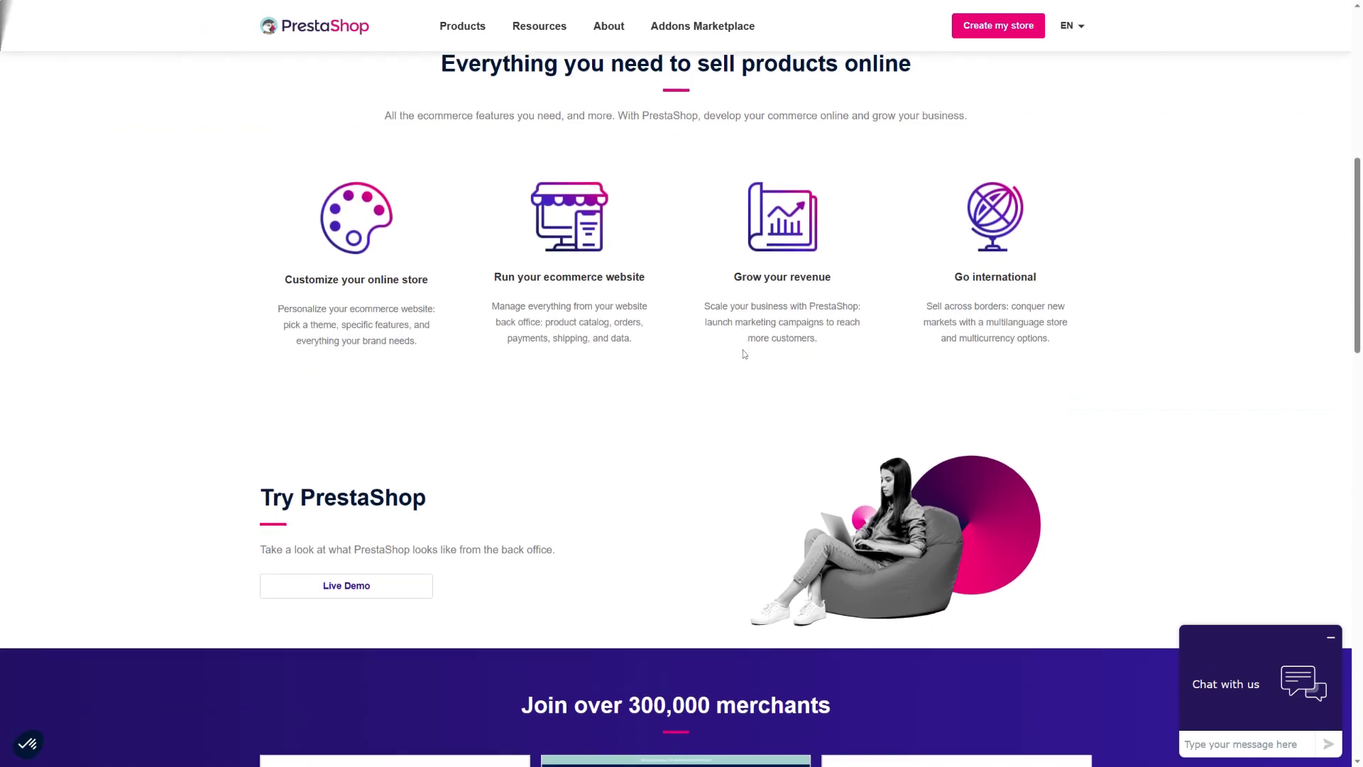
pyautogui.scroll(8, 742, 348)
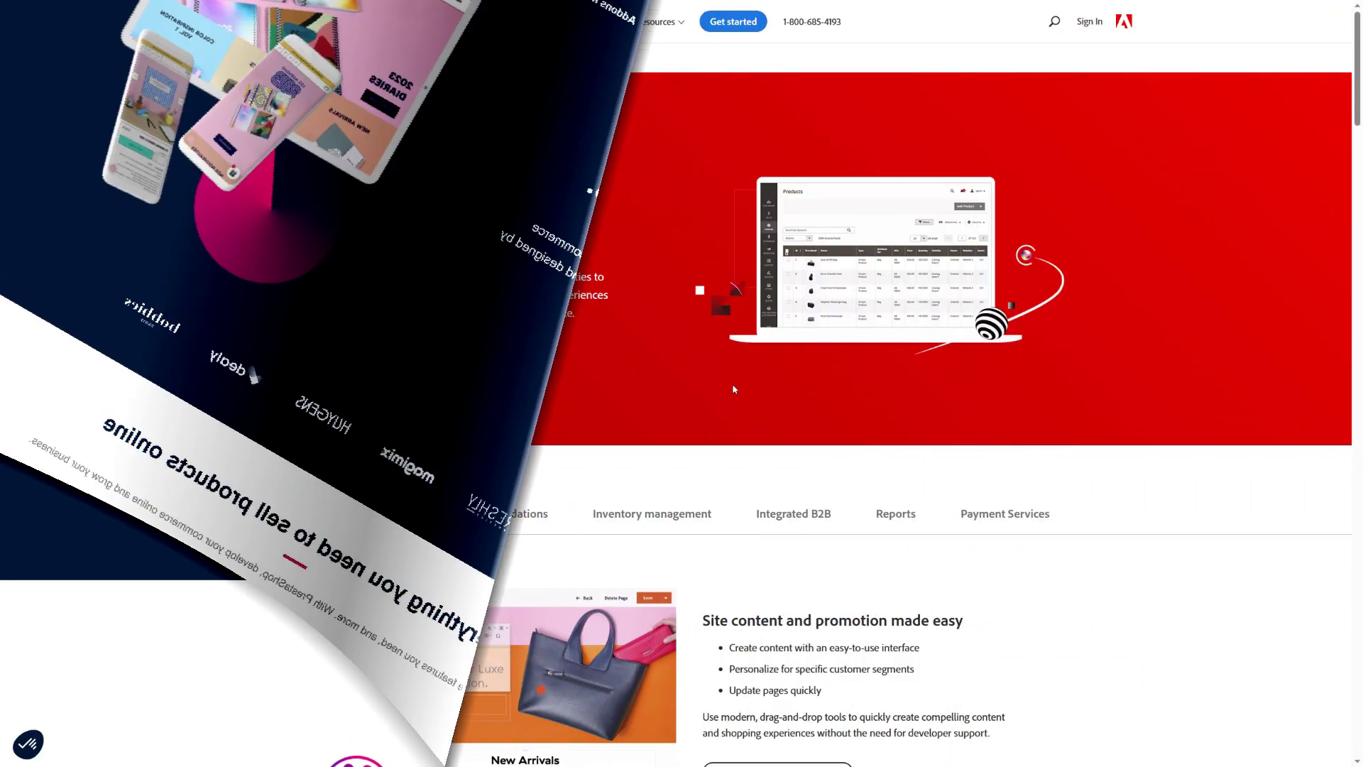
pyautogui.scroll(-3, 734, 388)
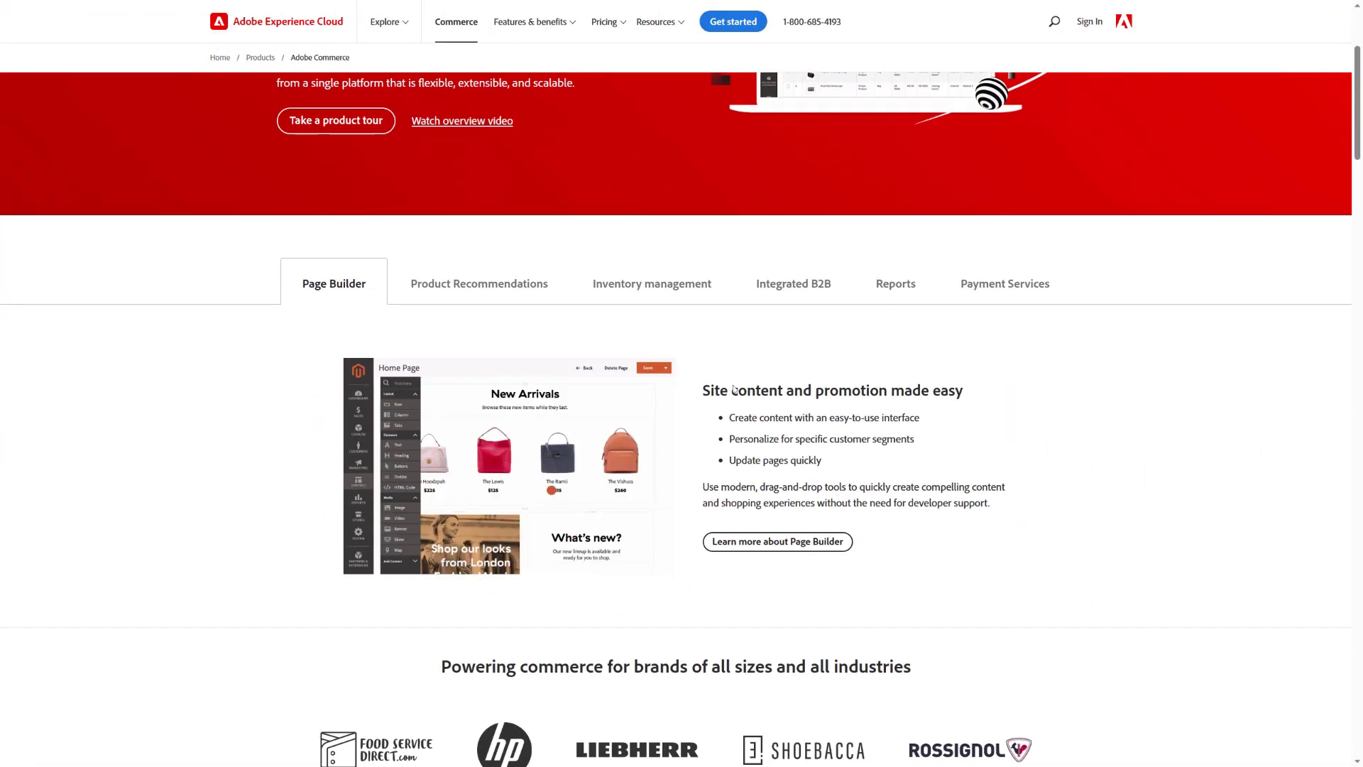
pyautogui.scroll(2, 734, 388)
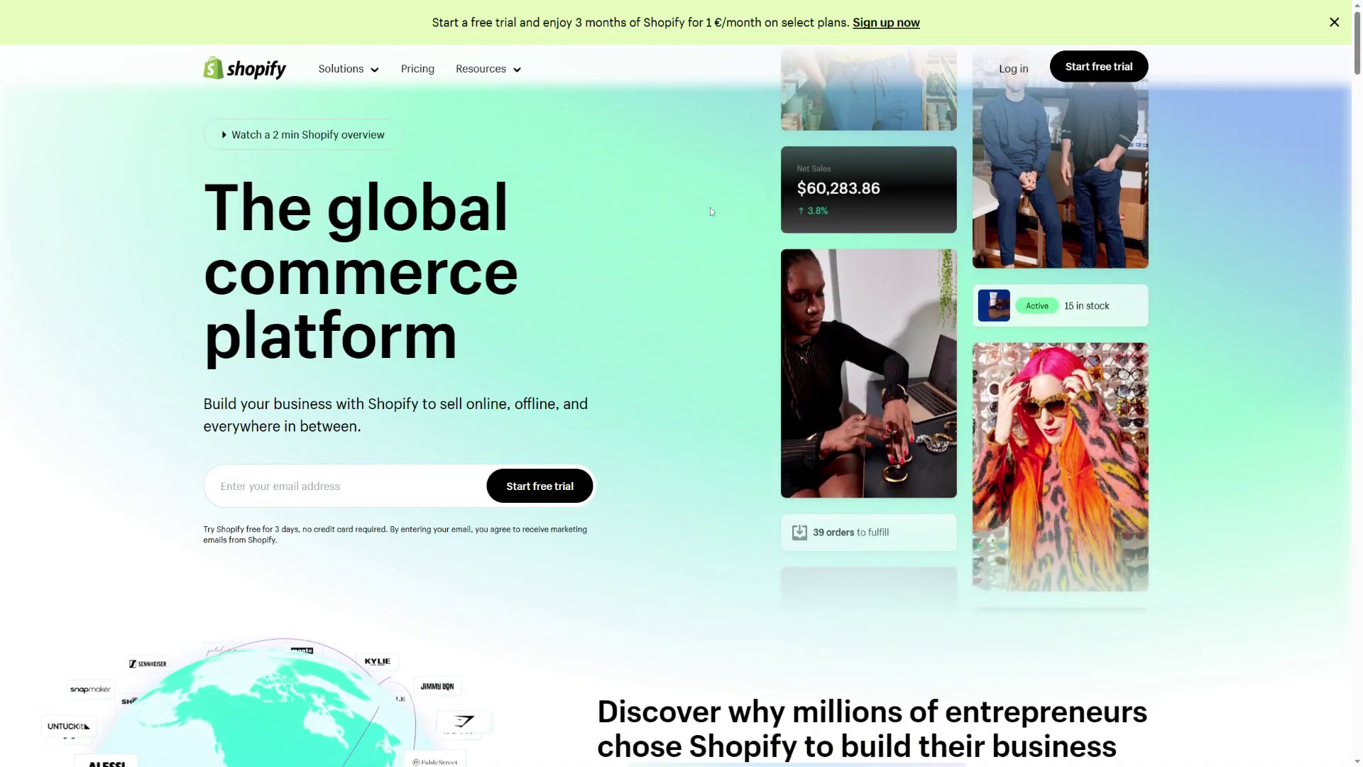
pyautogui.scroll(-8, 709, 207)
pyautogui.scroll(-12, 711, 211)
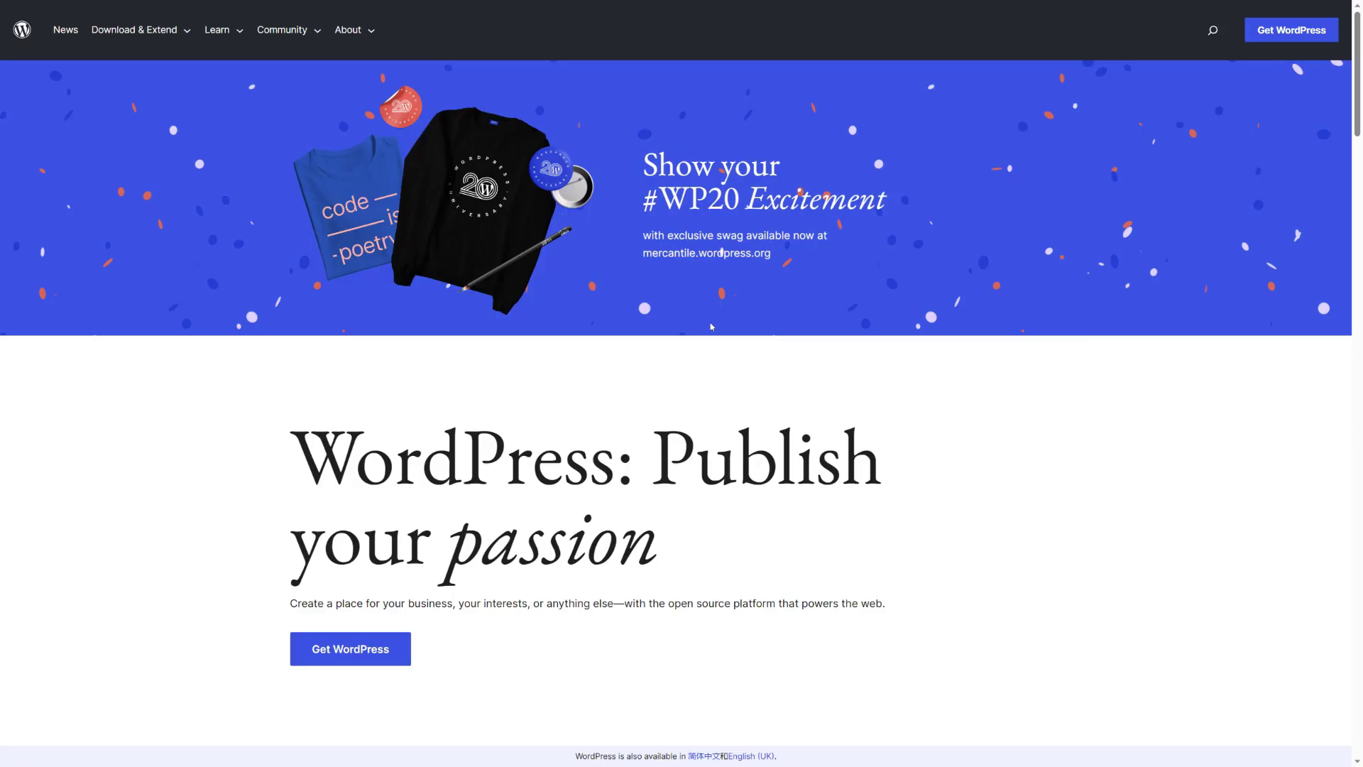
# Look through the WordPress.org home page, covering its features, site showcase, community section and getting-started area.
pyautogui.scroll(-12, 711, 326)
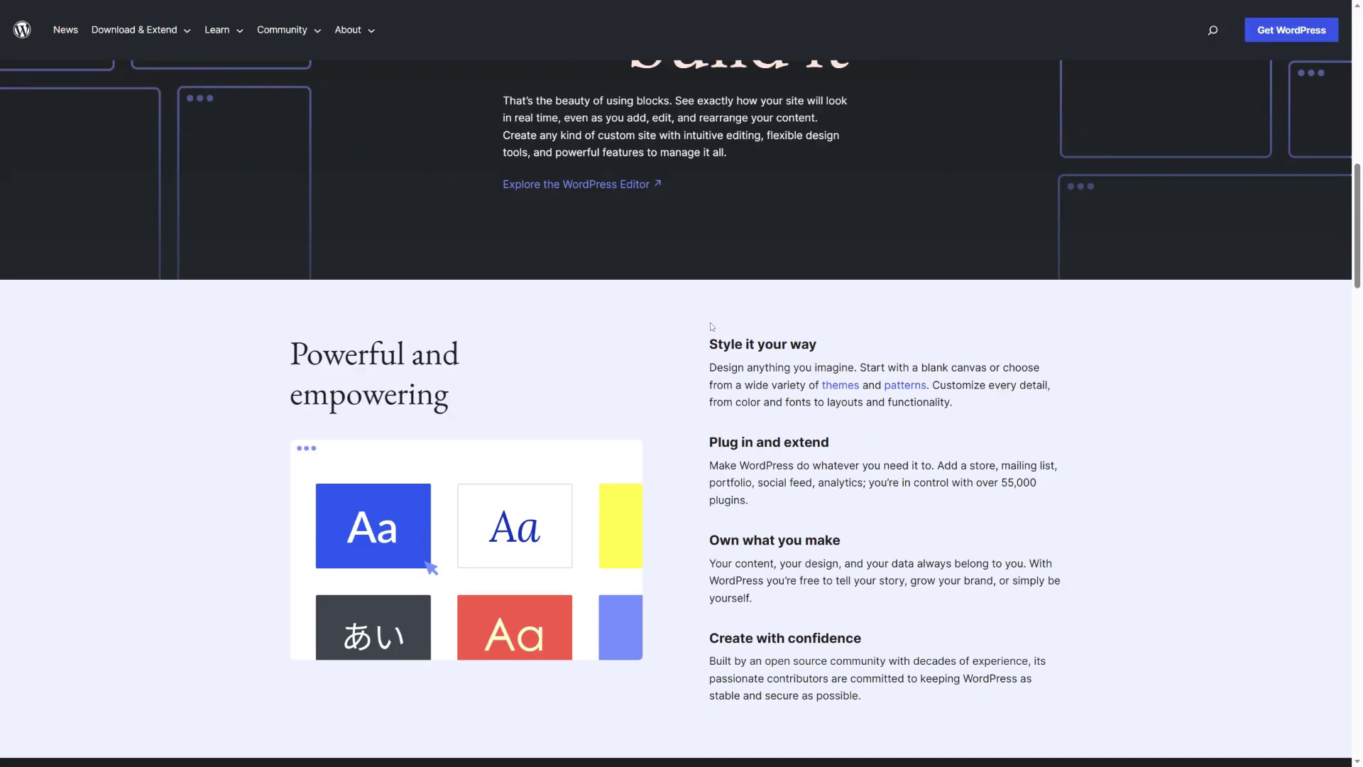
pyautogui.scroll(-14, 712, 327)
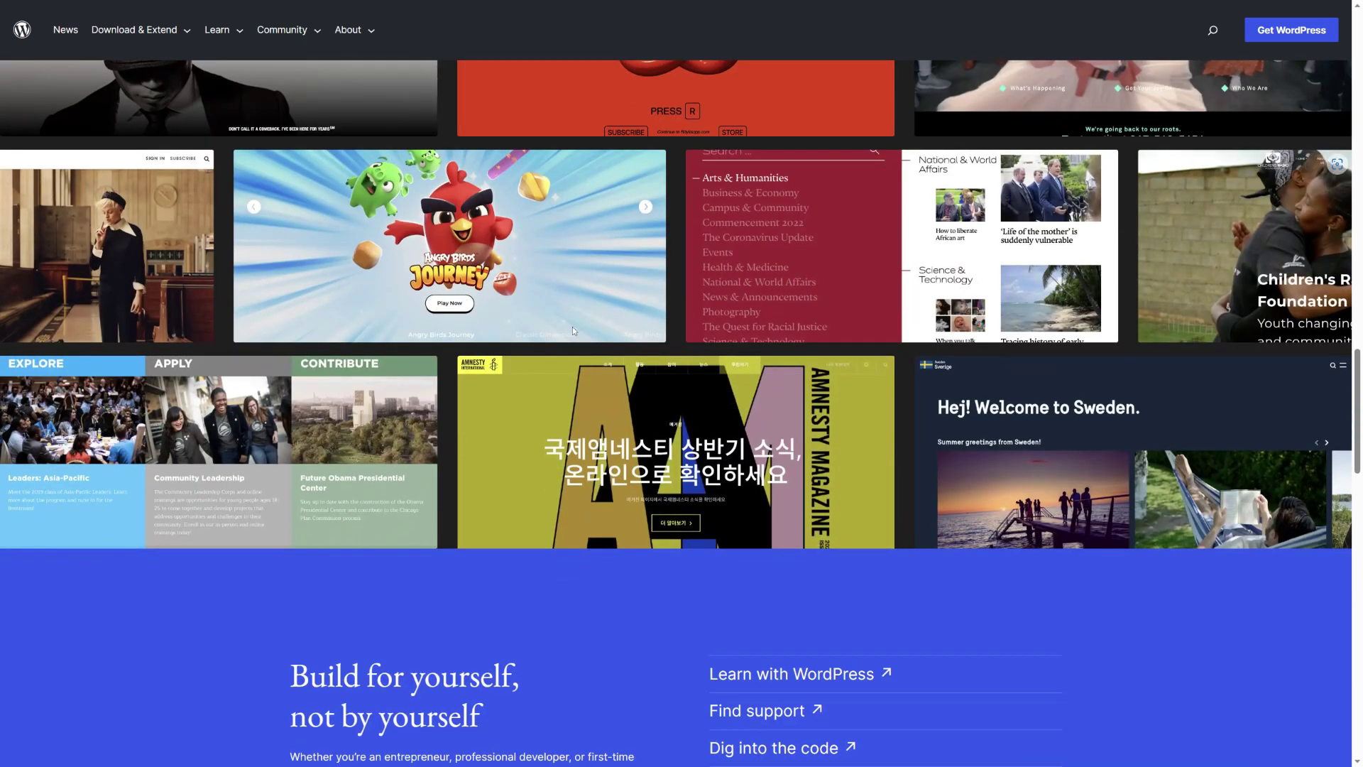
pyautogui.scroll(-16, 574, 330)
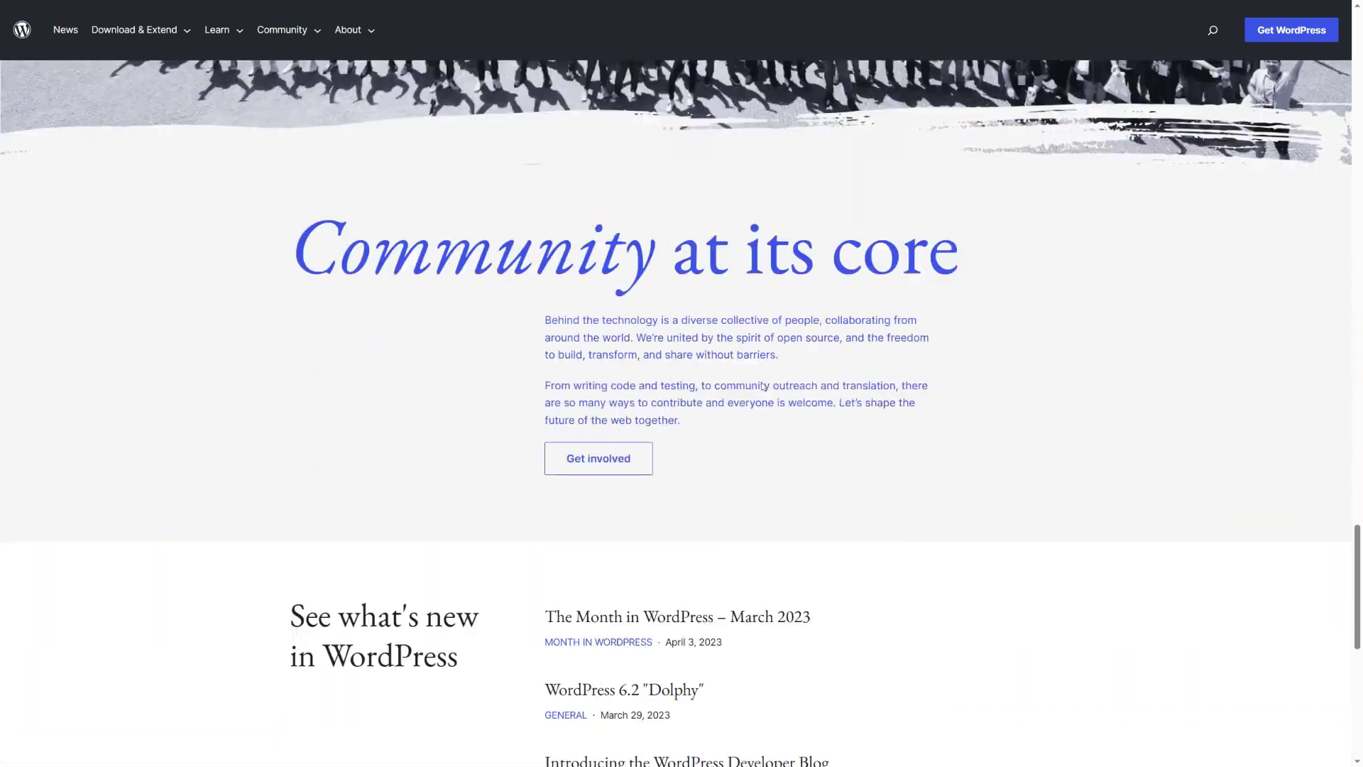
pyautogui.scroll(-9, 763, 385)
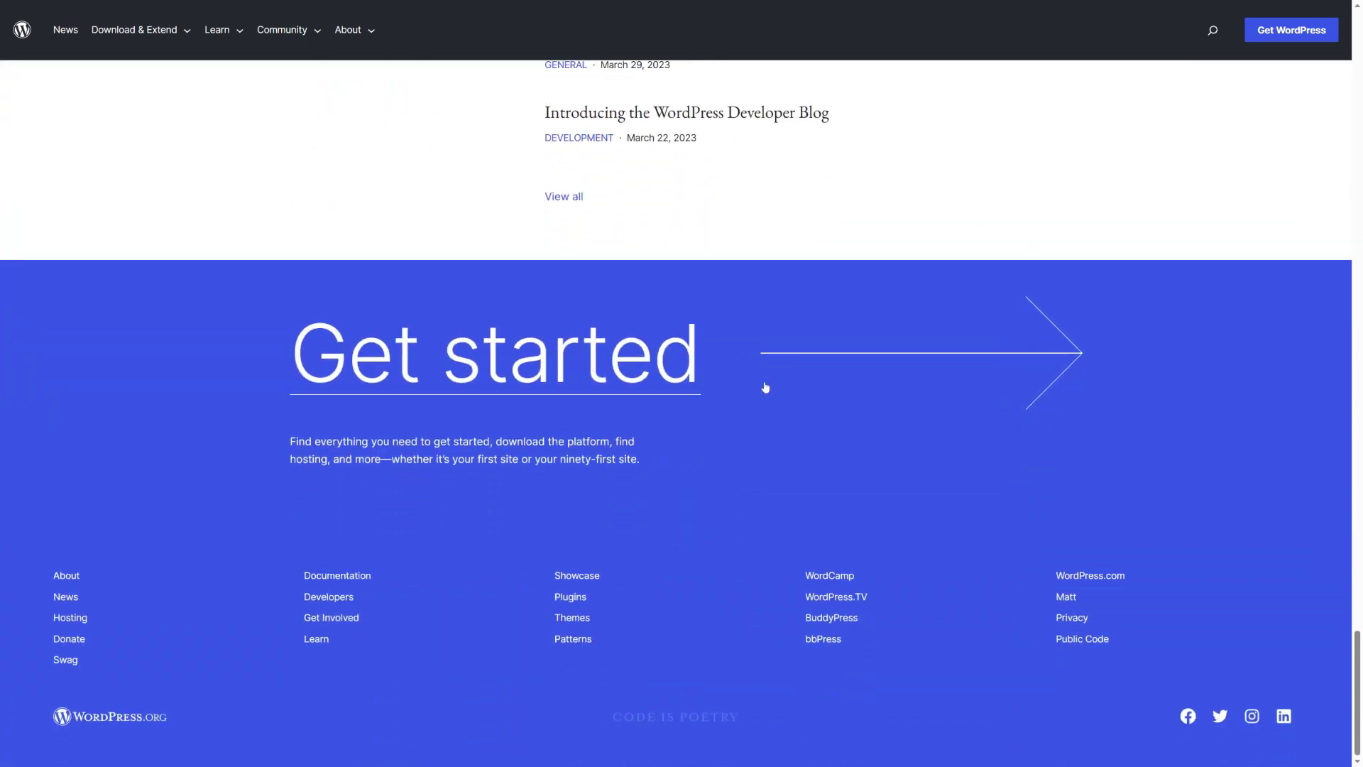
pyautogui.scroll(20, 765, 387)
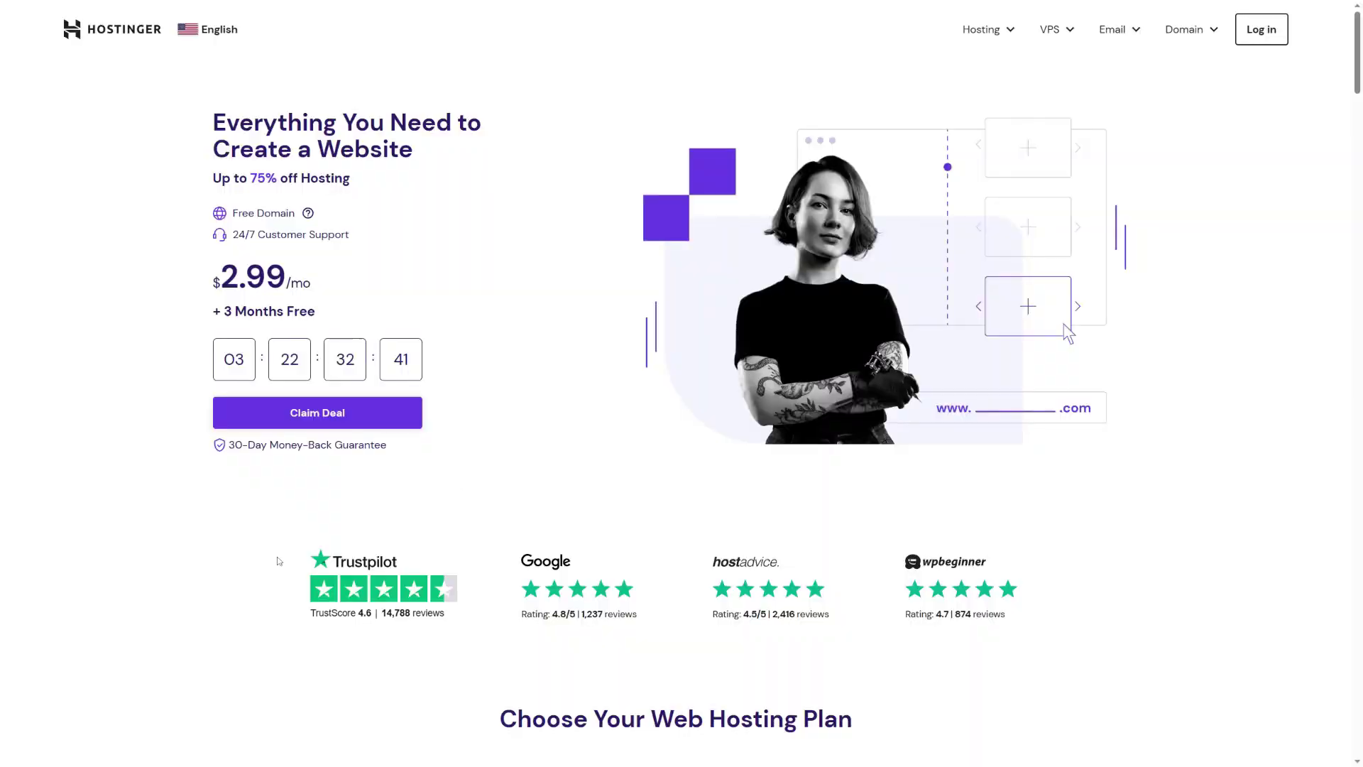
# Review the web hosting offers on the Hostinger page and the hosting types in the 19 Years Hosting promotion.
pyautogui.scroll(-10, 736, 528)
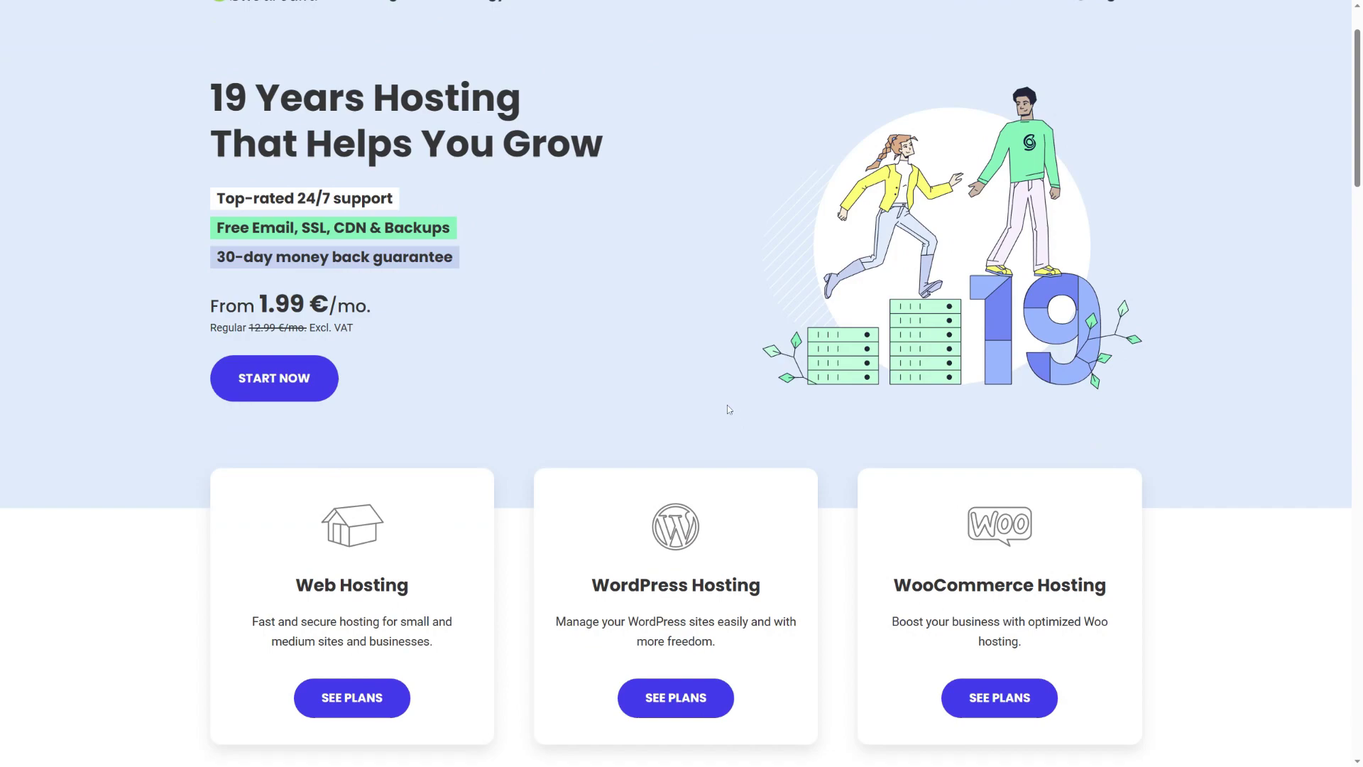
pyautogui.scroll(-2, 511, 458)
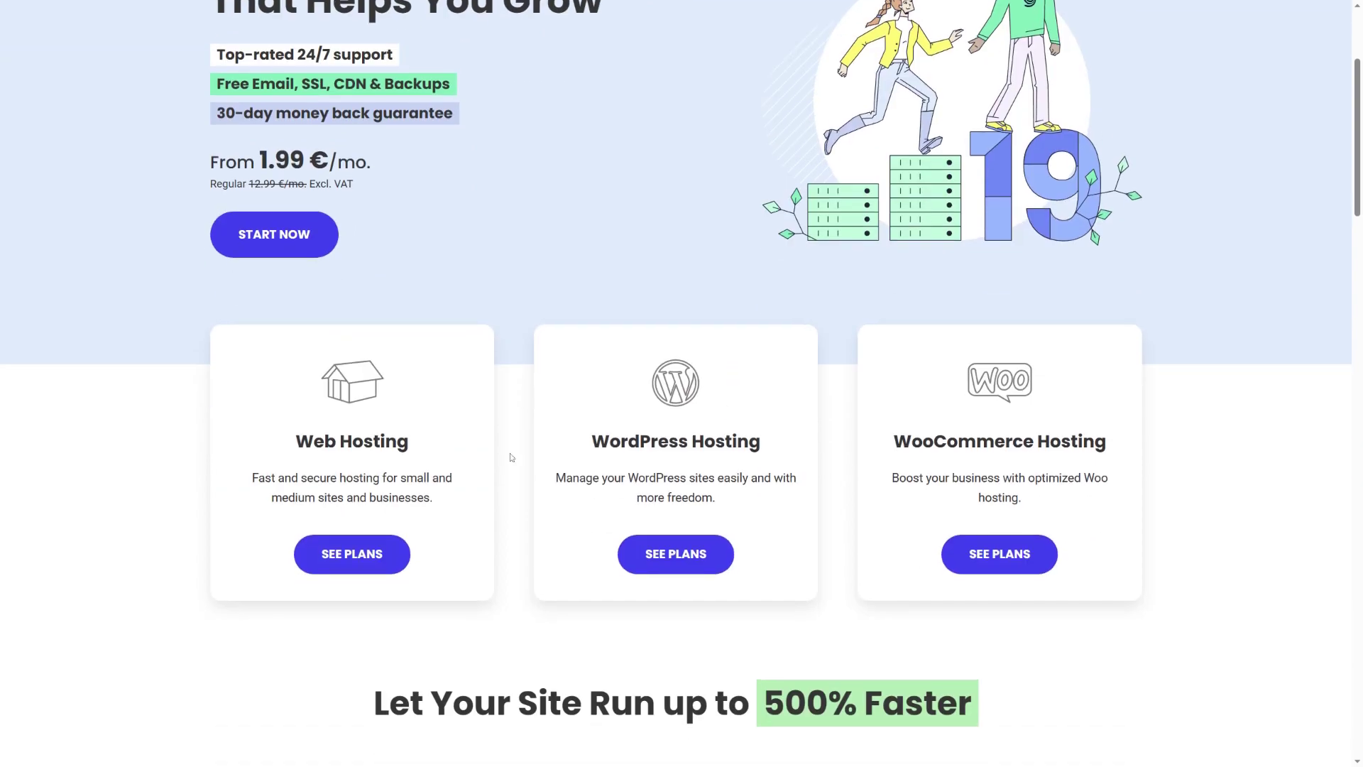
# Review the hosting speed features on the current page and the home pages of ChemiCloud and Bluehost.
pyautogui.scroll(-6, 966, 502)
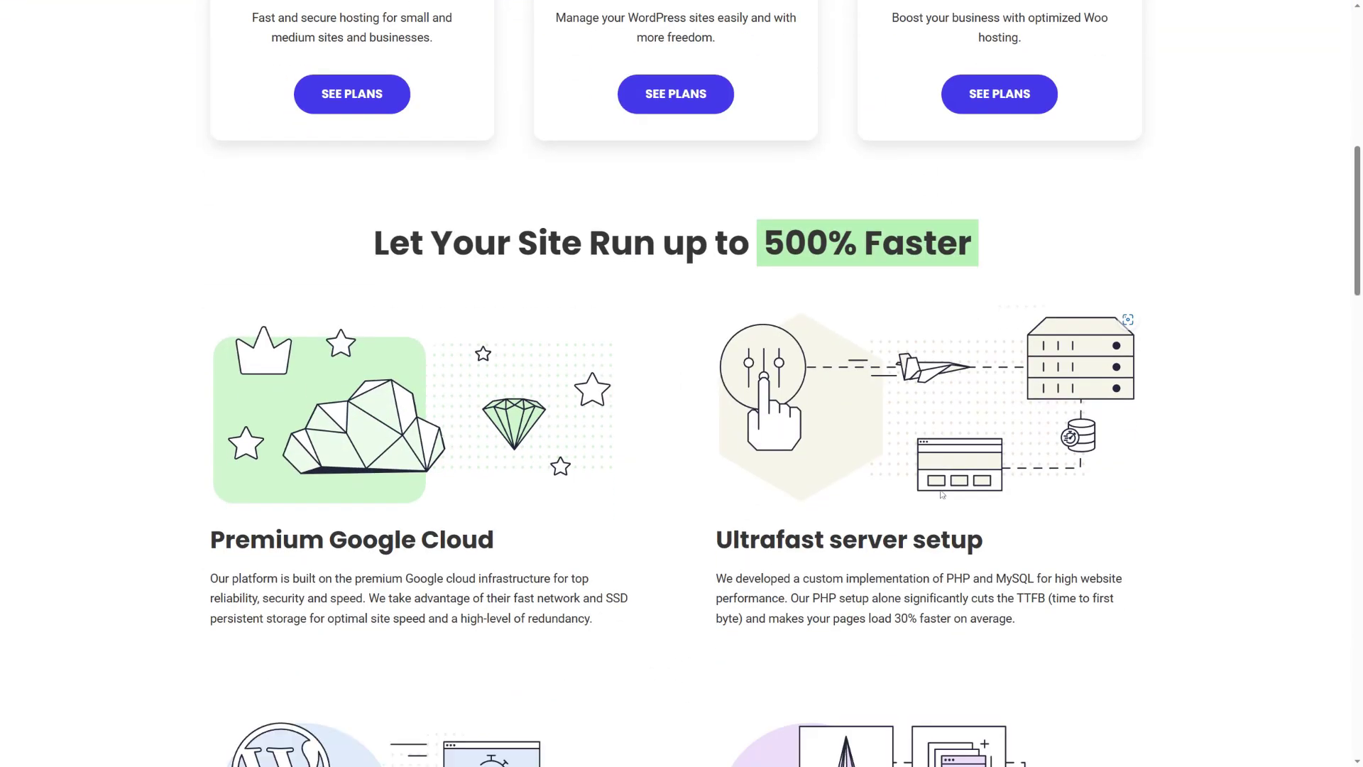
pyautogui.scroll(10, 941, 494)
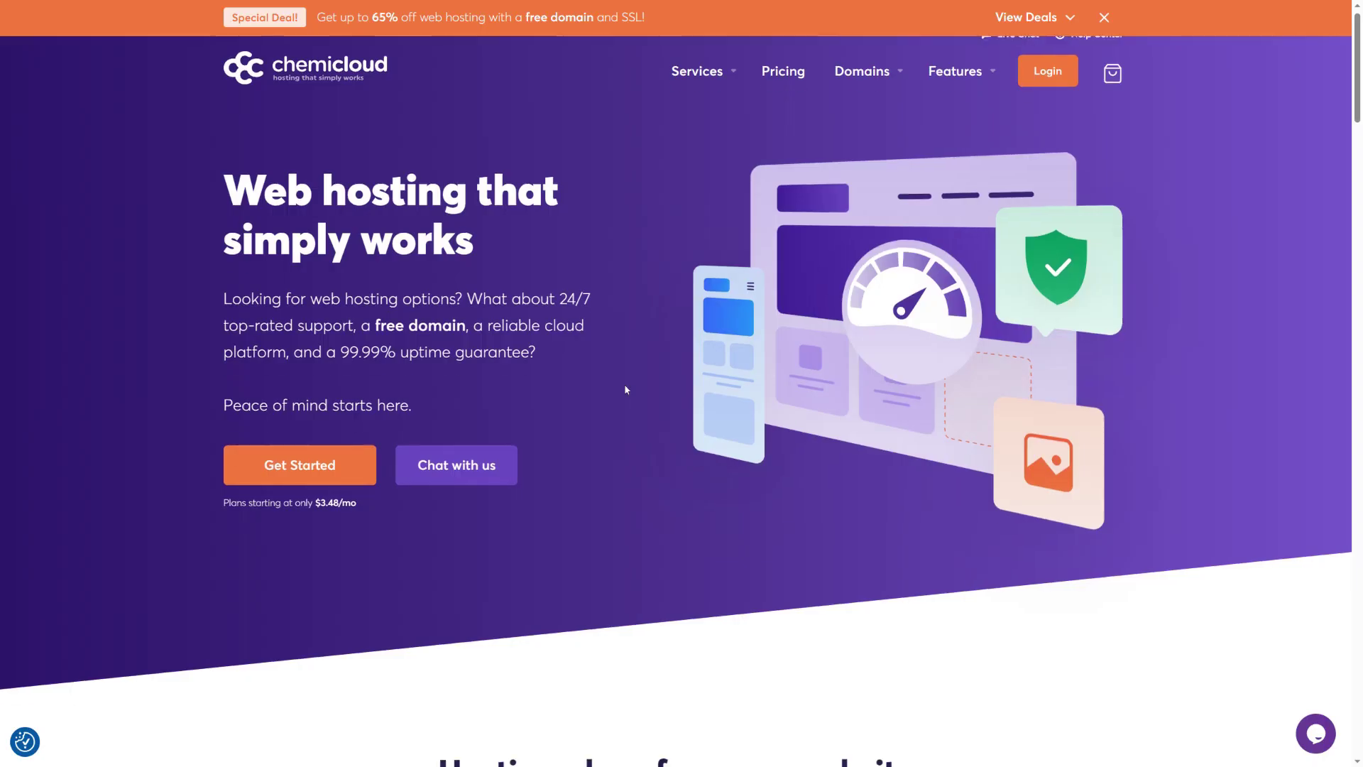
pyautogui.scroll(-8, 627, 386)
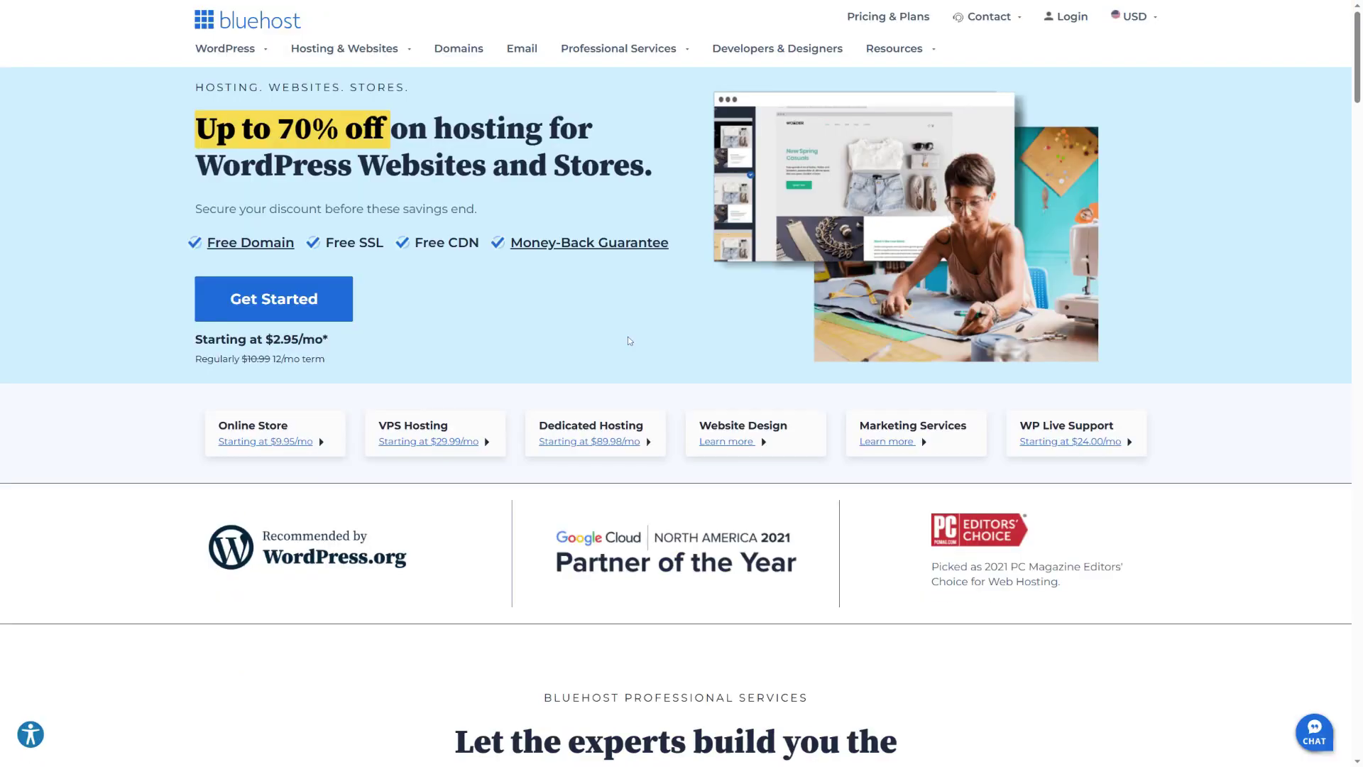
pyautogui.scroll(-15, 631, 338)
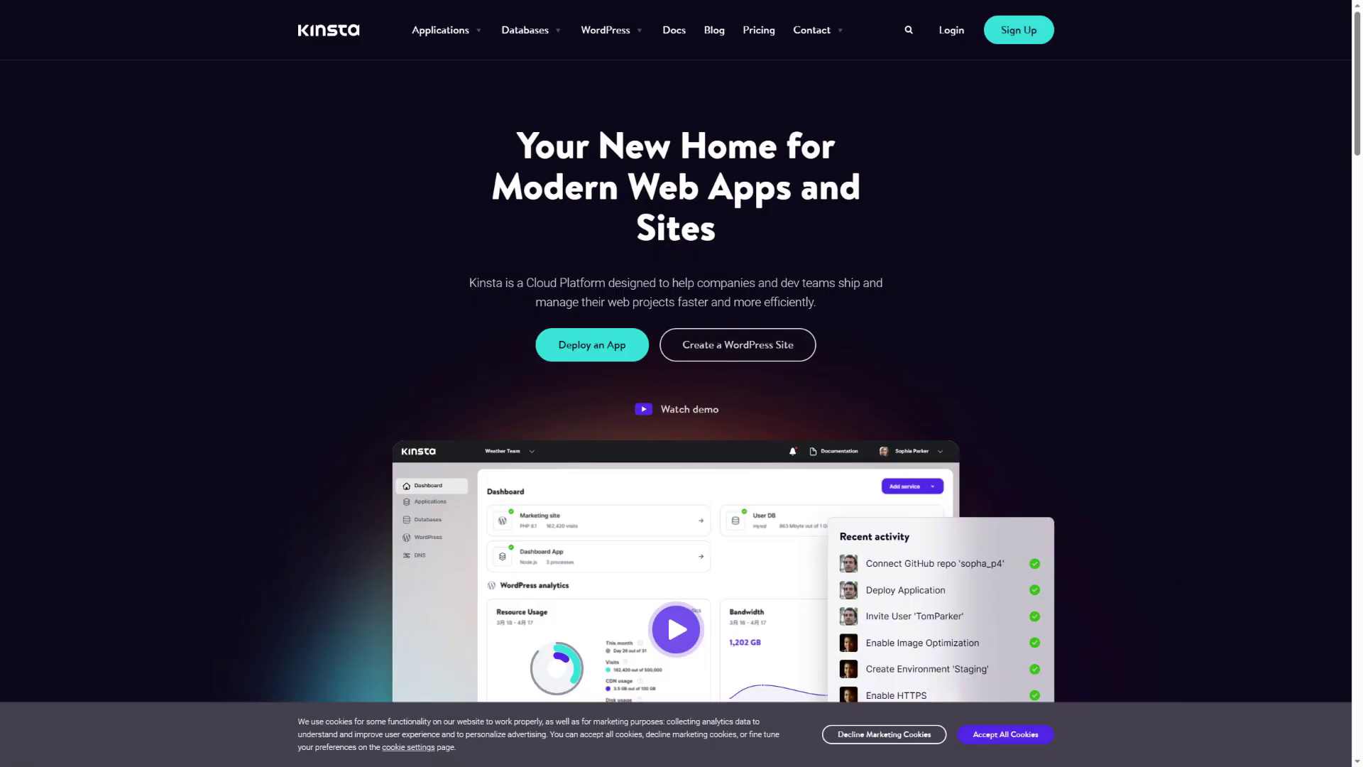
# Compare the managed hosting home pages of Kinsta, Cloudways, Nexcess and WP Engine.
pyautogui.scroll(-3, 708, 384)
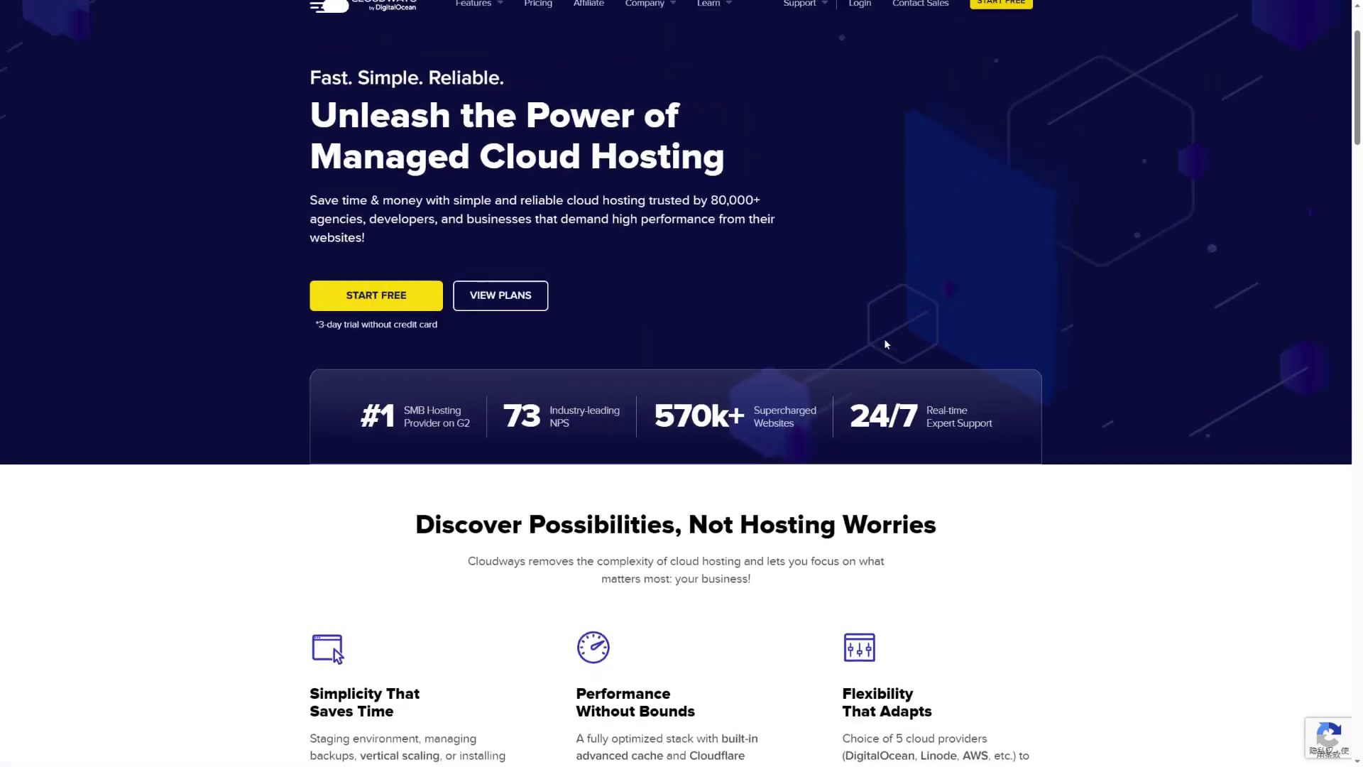
pyautogui.scroll(-12, 883, 338)
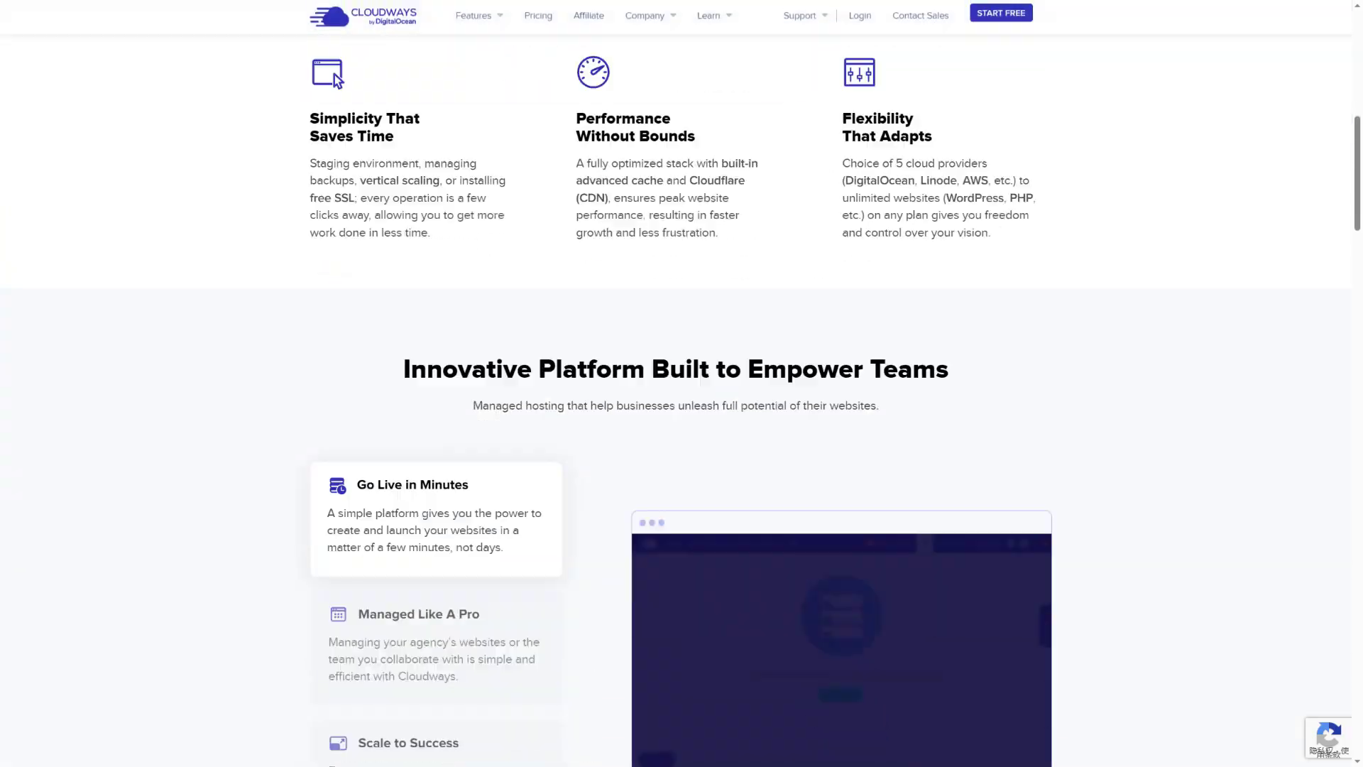
pyautogui.scroll(-15, 882, 346)
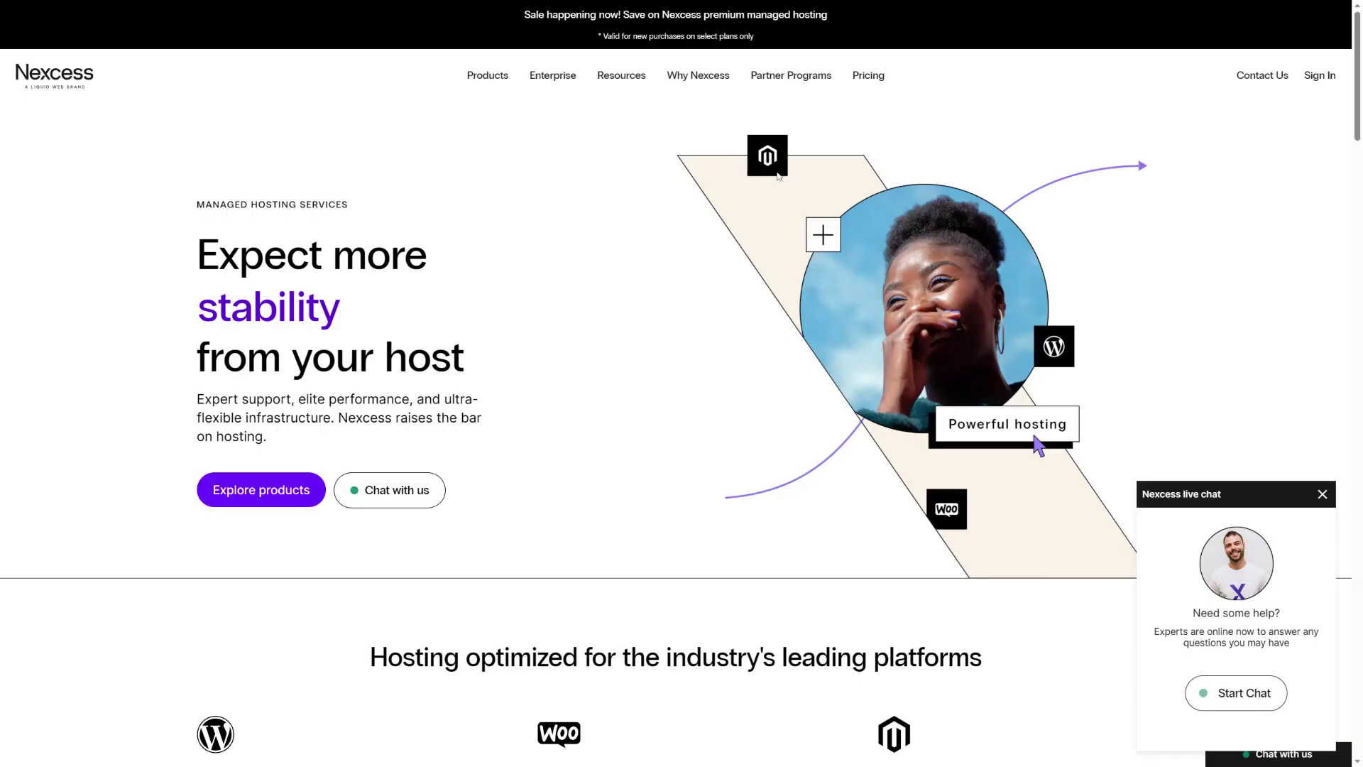
pyautogui.scroll(-6, 777, 601)
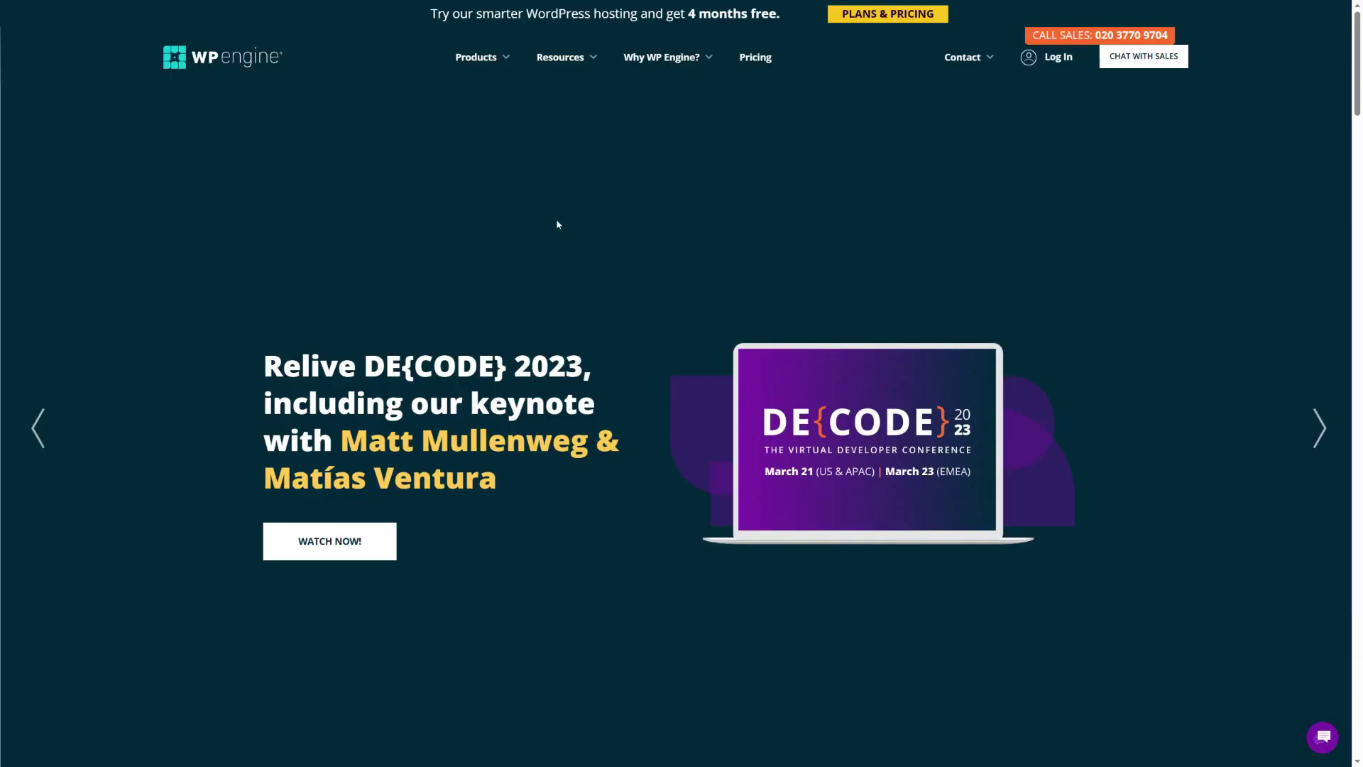
pyautogui.scroll(-8, 569, 219)
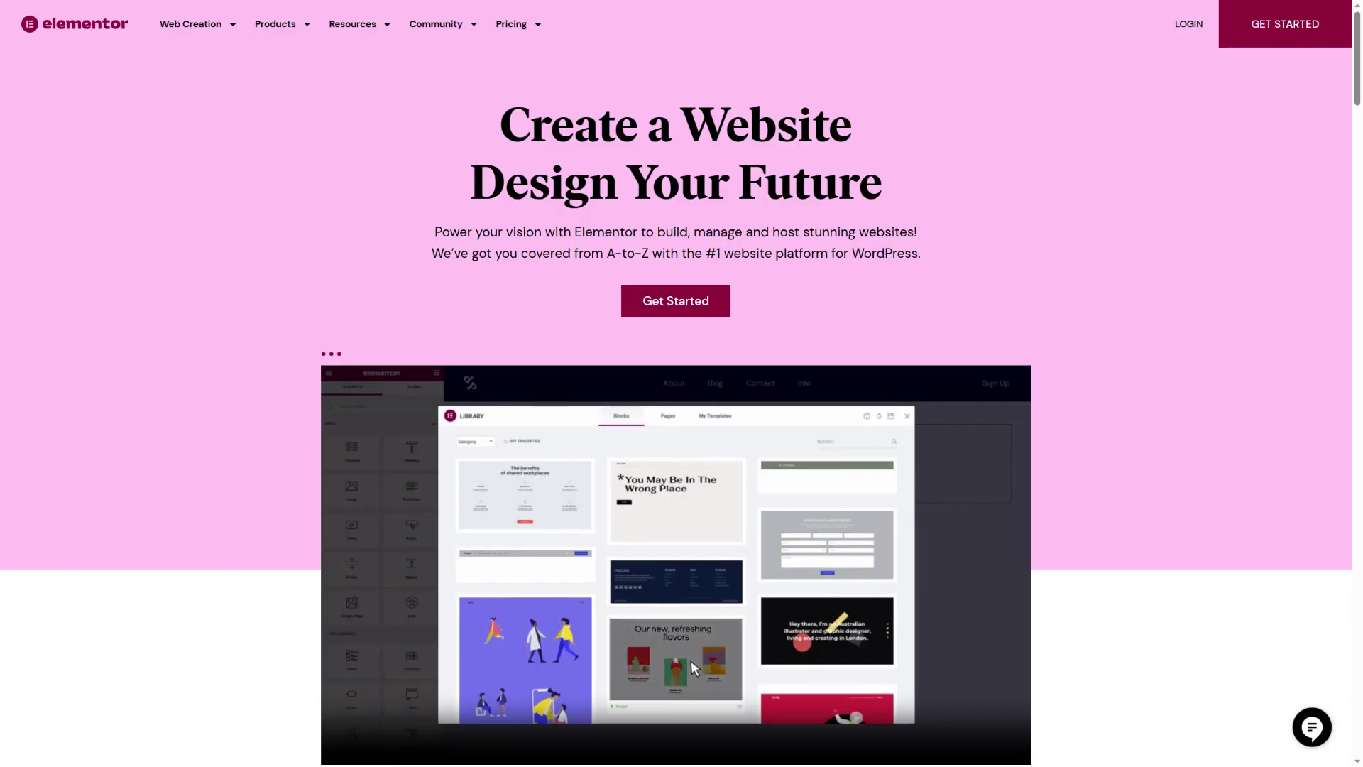
# Open Elementor's WordPress Hosting pricing and review its single-site and multi-site hosting plans.
pyautogui.moveTo(534, 31)
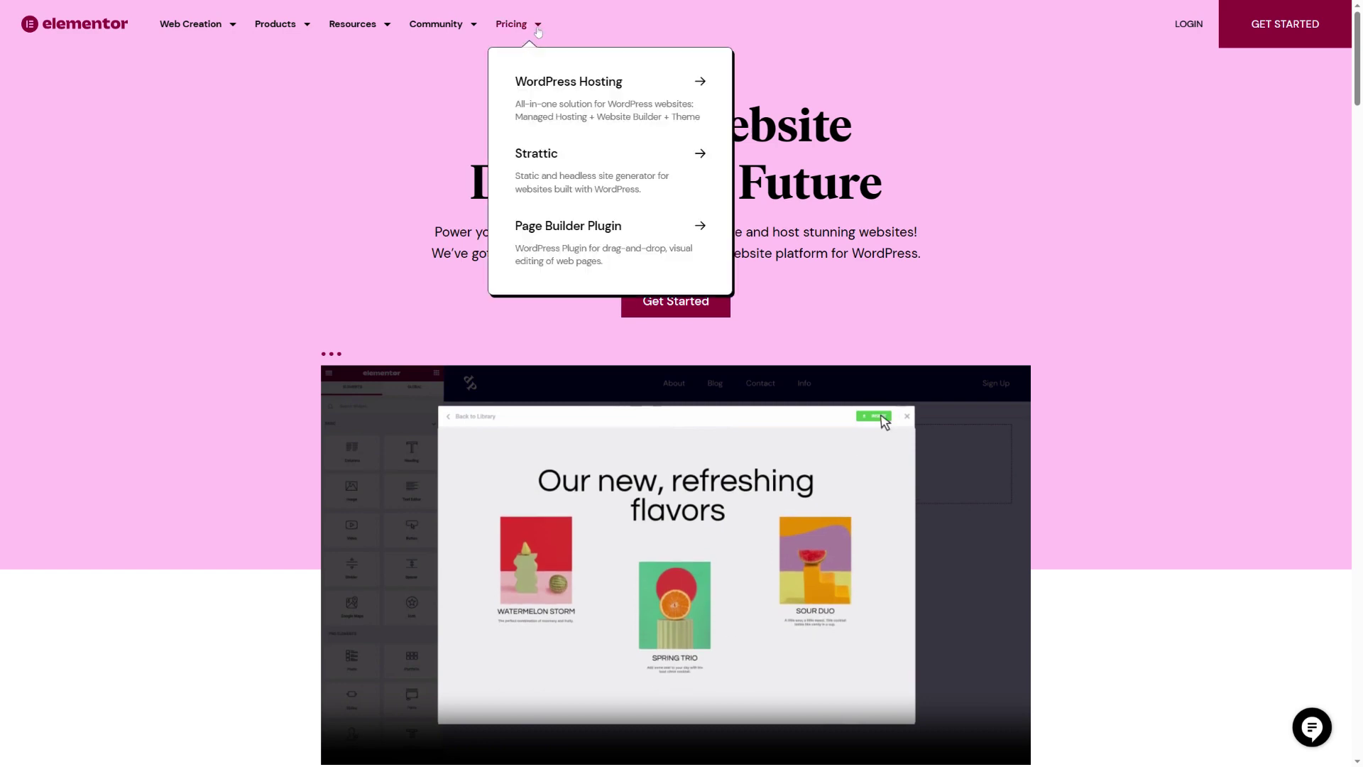
pyautogui.click(567, 90)
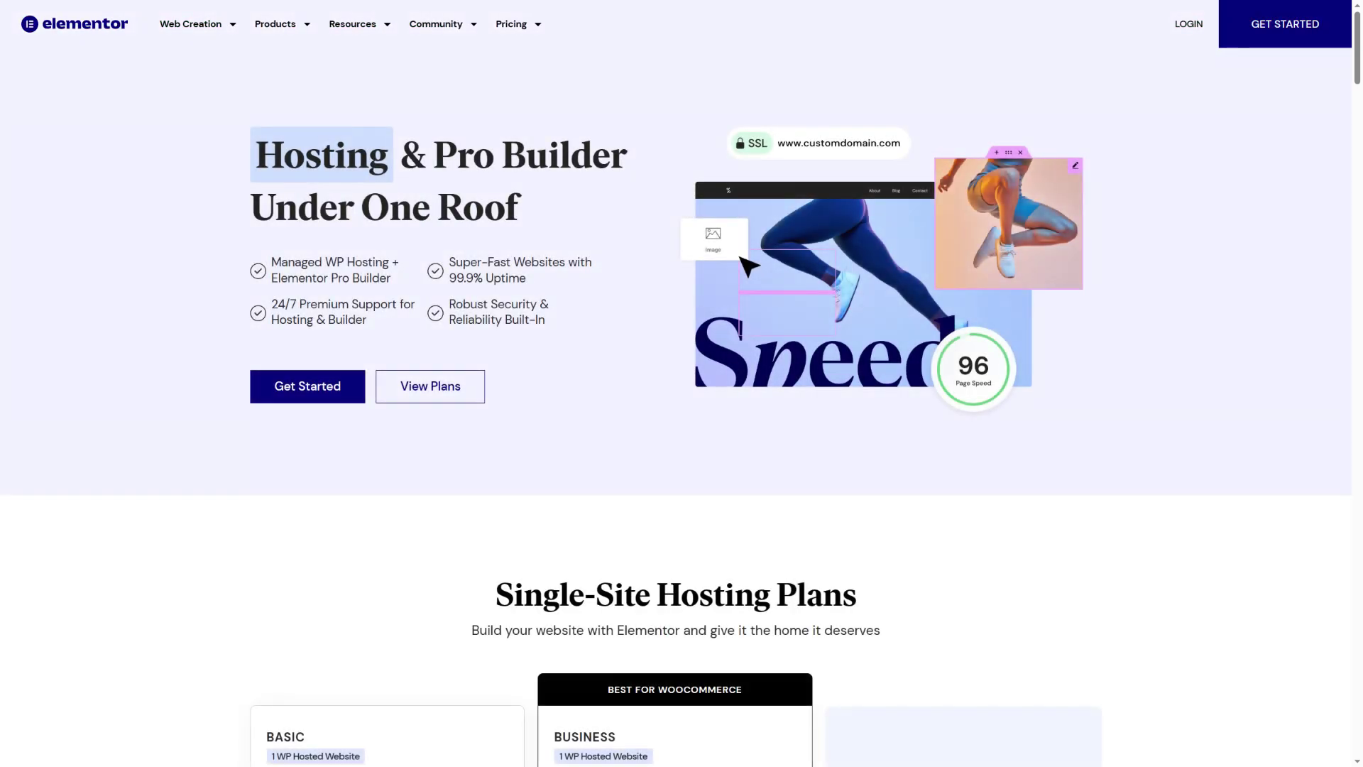
pyautogui.scroll(-9, 675, 406)
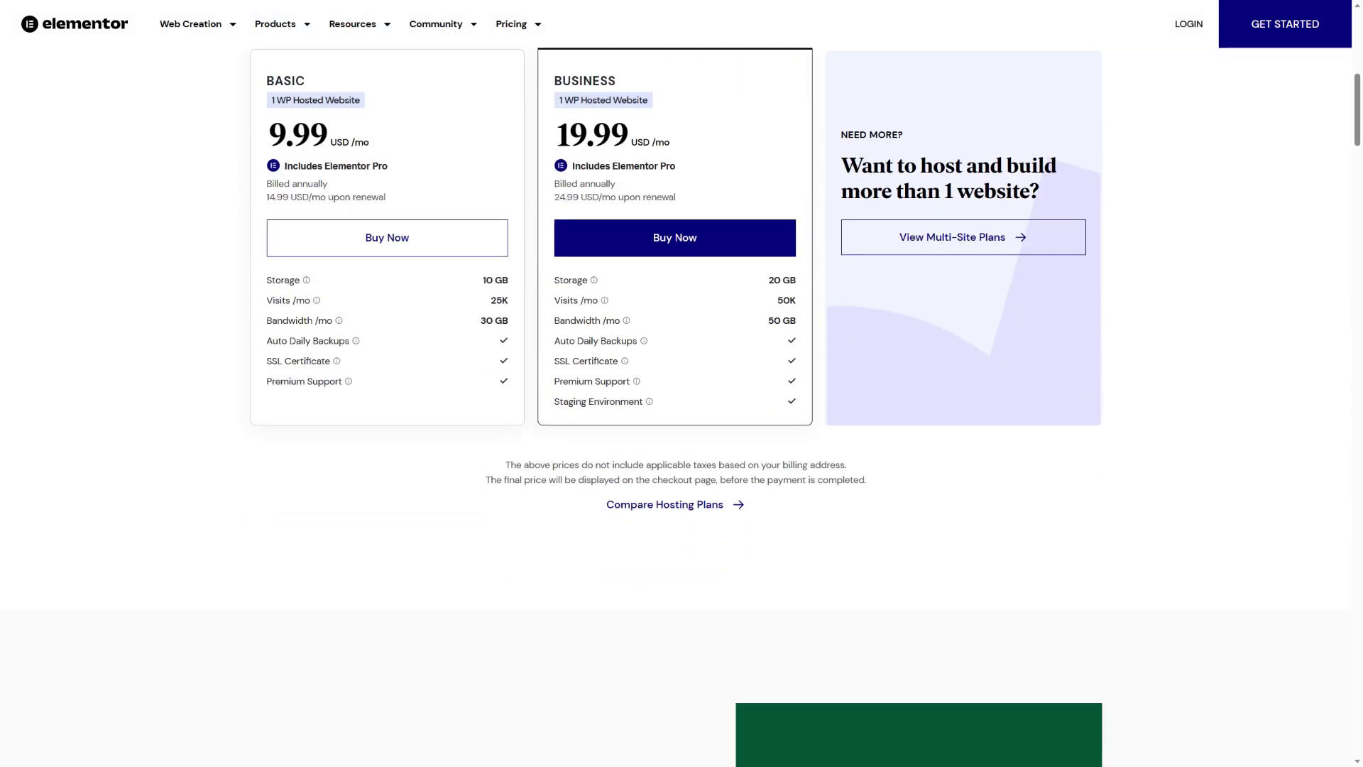
pyautogui.scroll(-12, 572, 222)
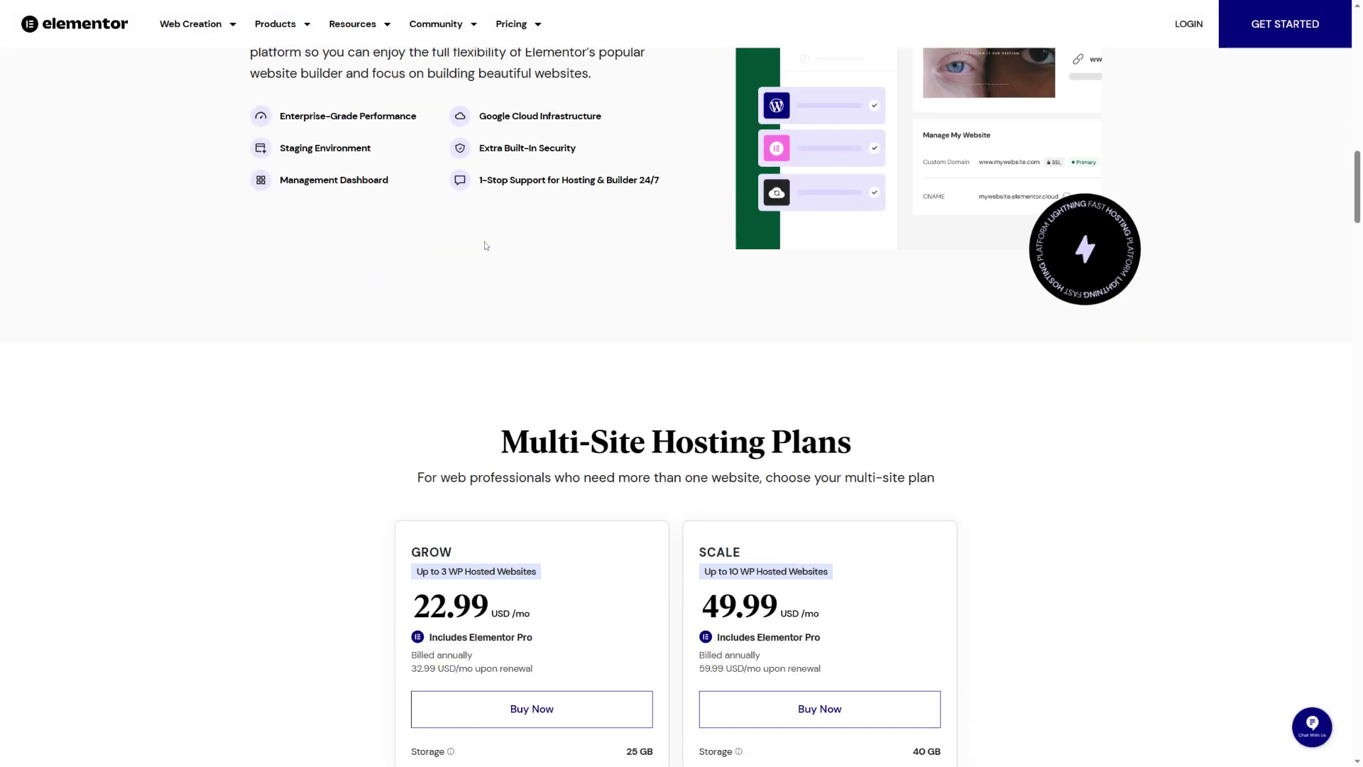
pyautogui.scroll(-20, 486, 245)
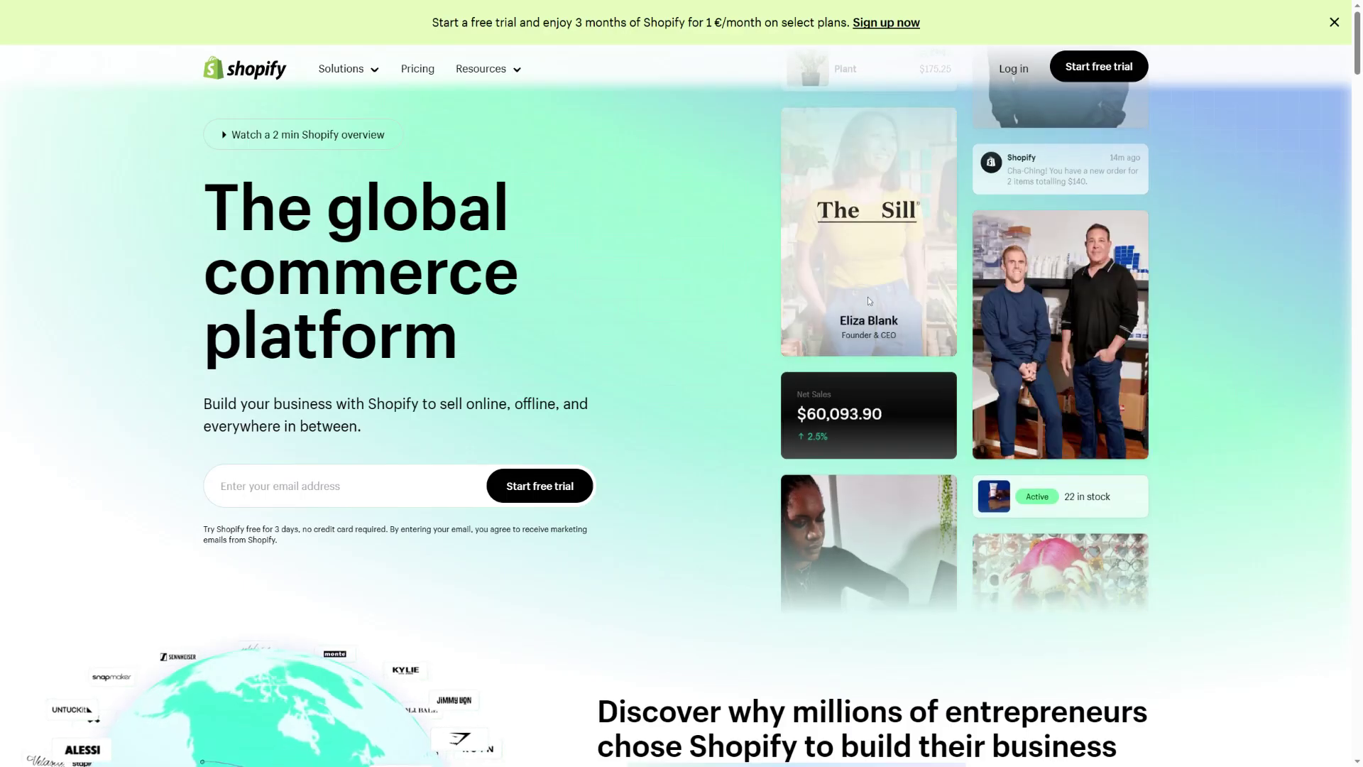
# Look through the Shopify, Ecwid and Jimdo pages to compare their hosted website and online store offers.
pyautogui.click(417, 68)
pyautogui.scroll(-5, 524, 378)
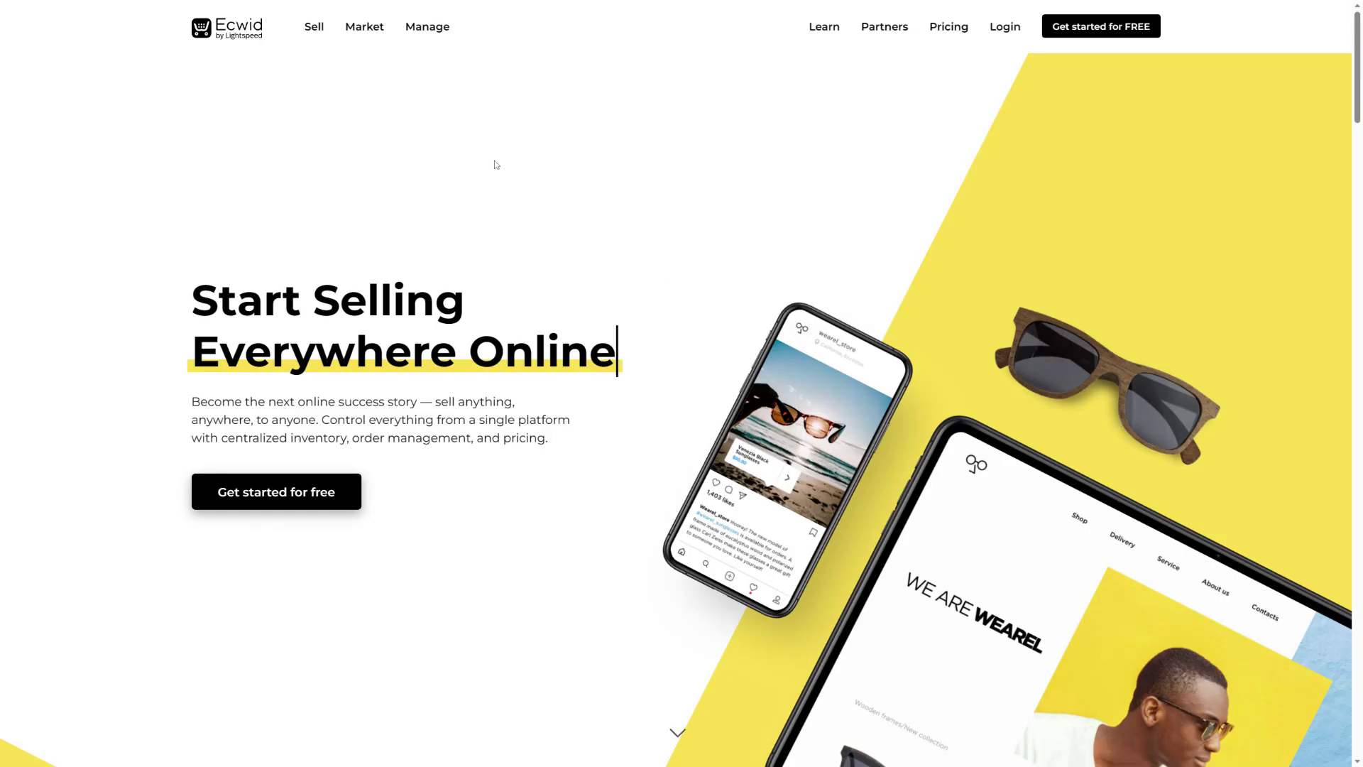
pyautogui.scroll(-15, 670, 228)
pyautogui.scroll(-12, 670, 232)
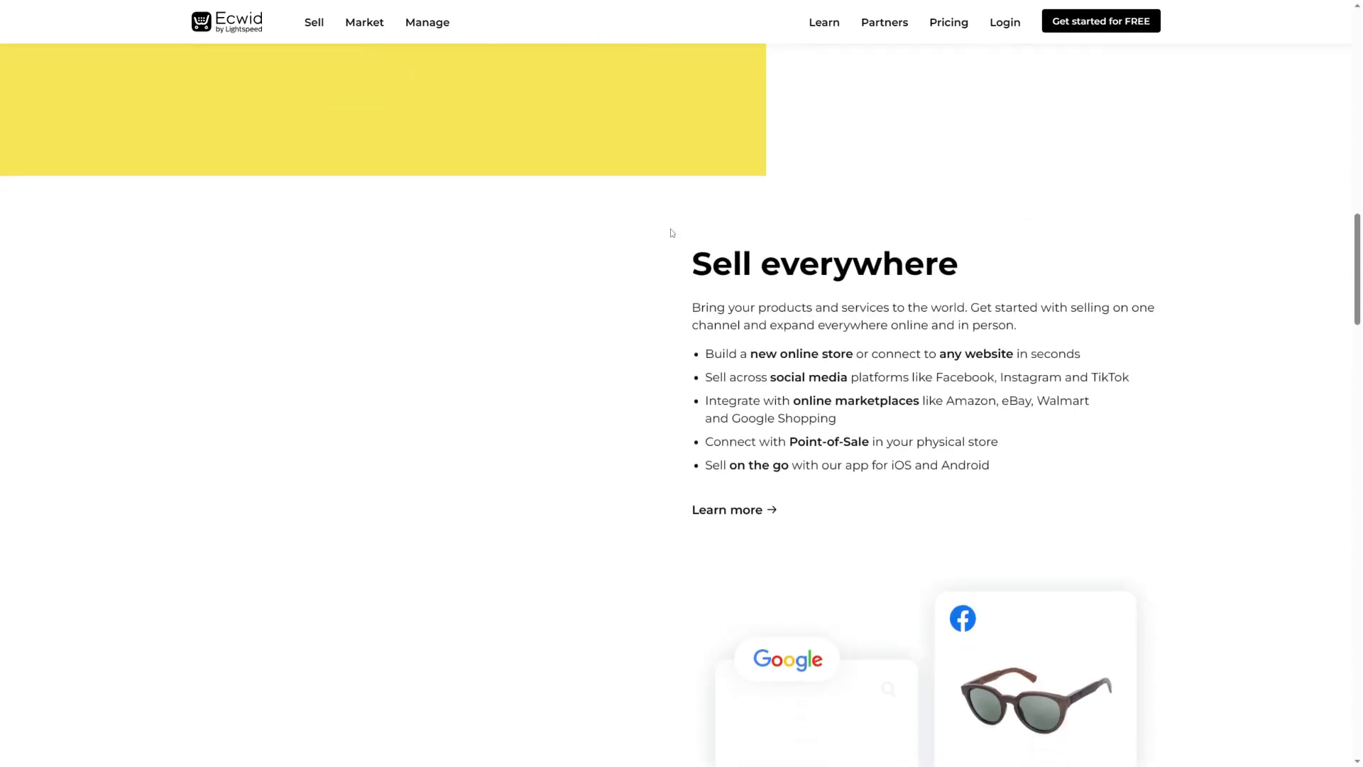
pyautogui.scroll(16, 670, 232)
pyautogui.scroll(5, 670, 232)
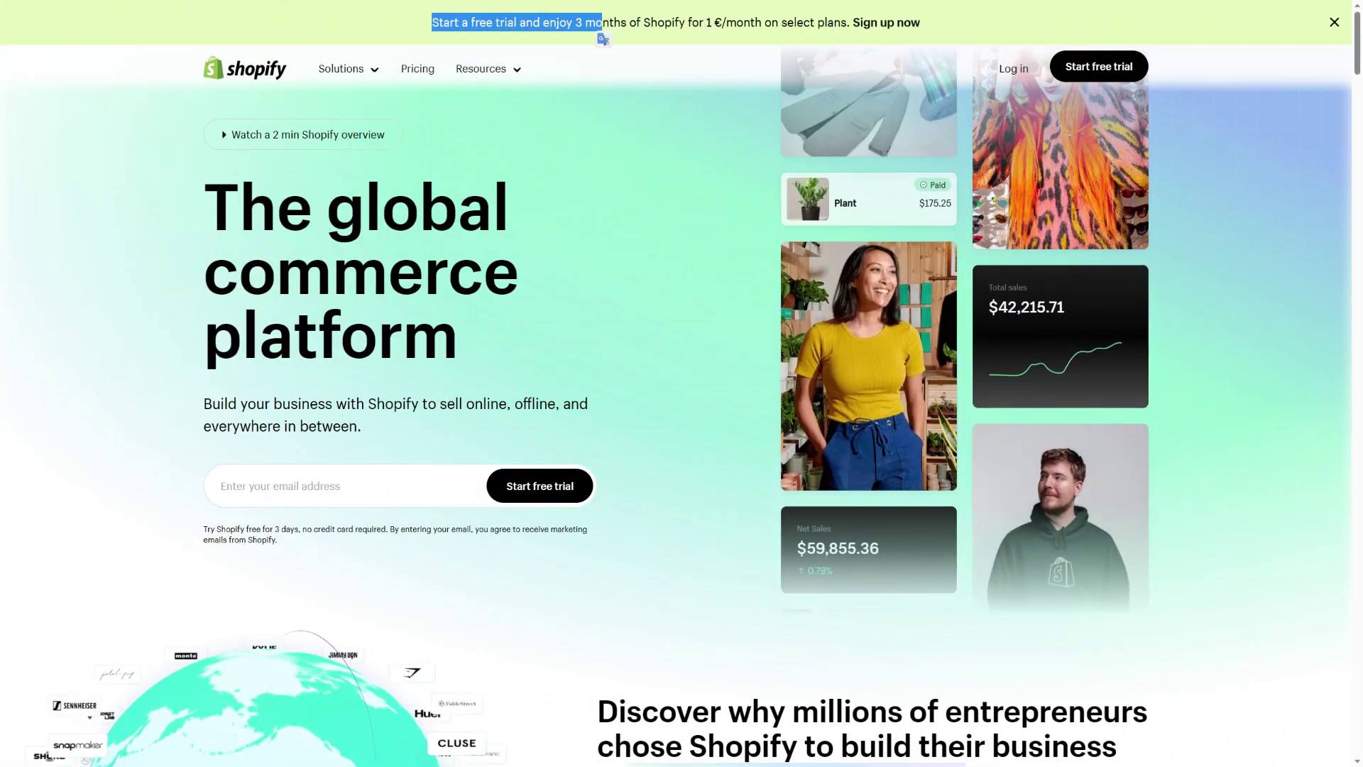
pyautogui.click(1065, 47)
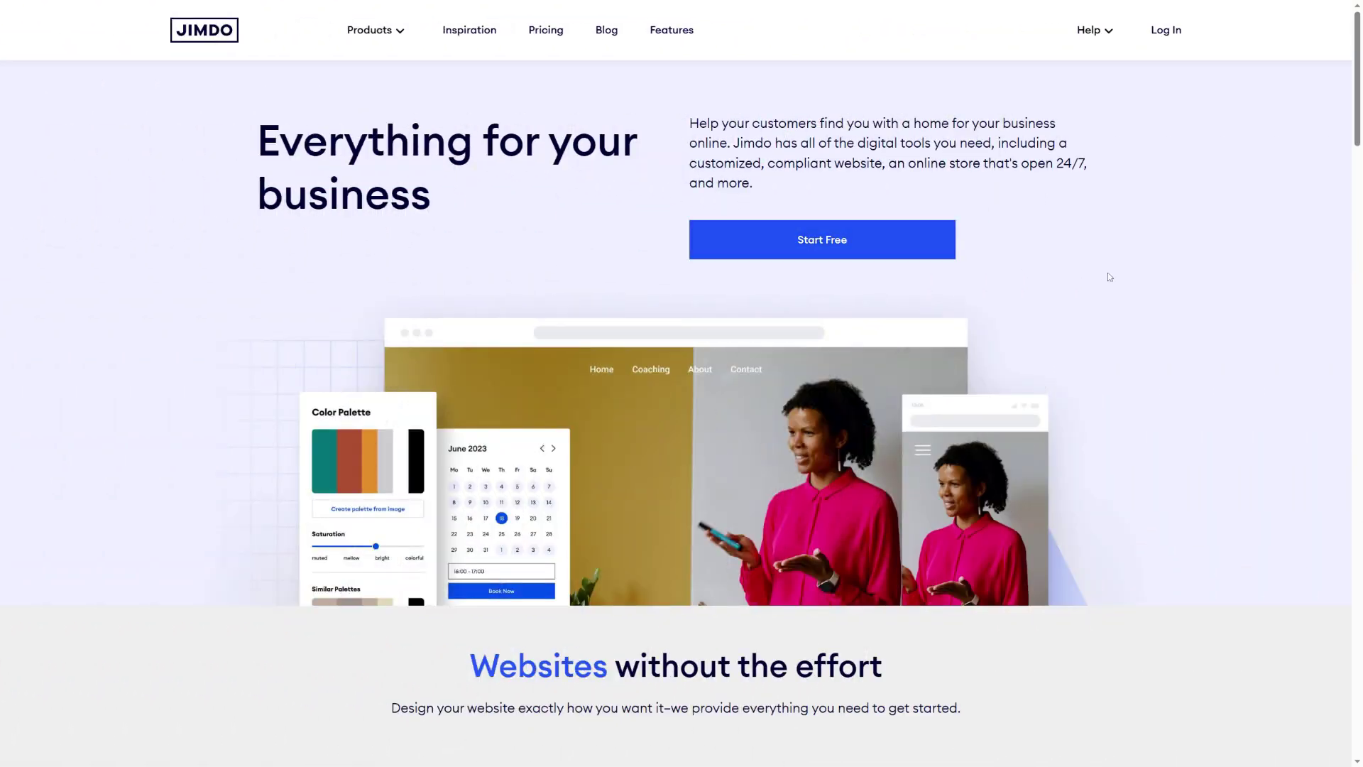
pyautogui.scroll(-6, 1109, 273)
pyautogui.scroll(6, 1107, 269)
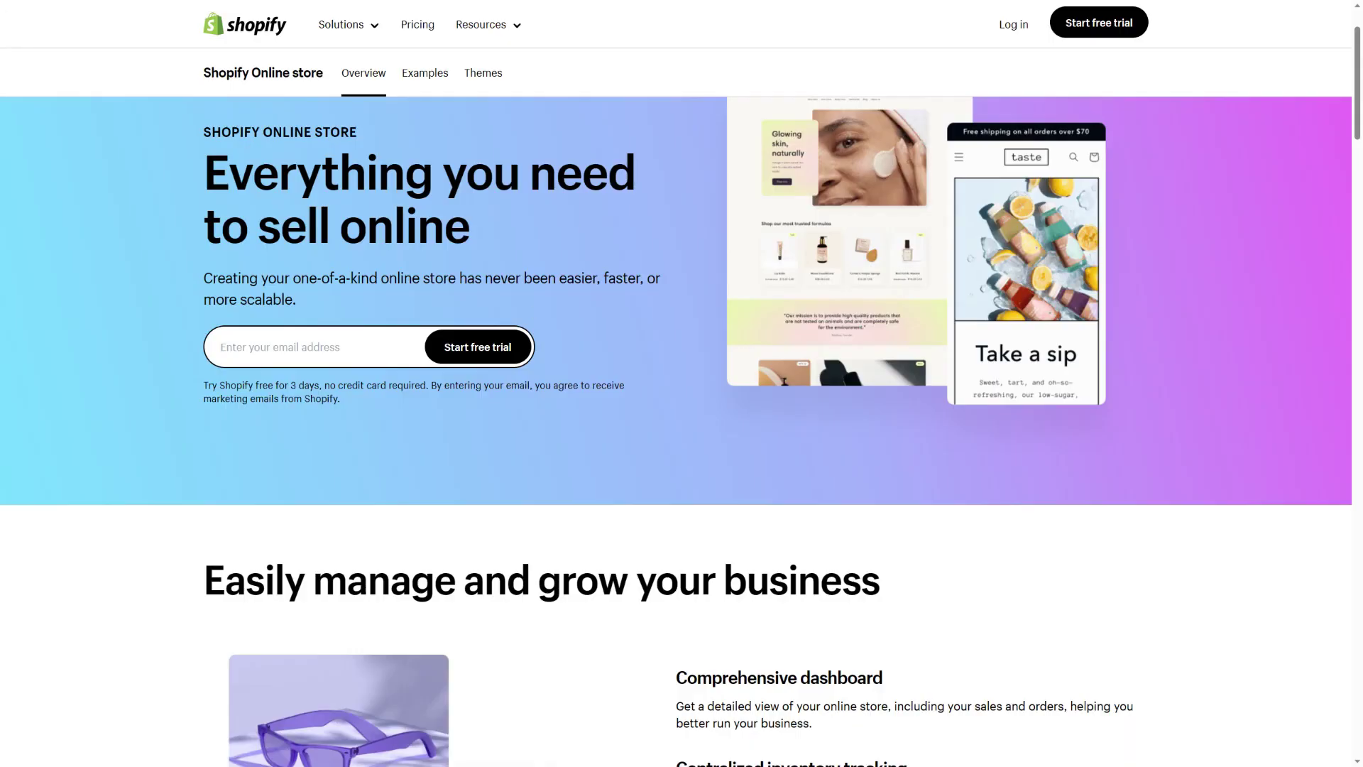
# Examine the Shopify Online store overview page, covering store management, templates, customization, apps and learning resources.
pyautogui.scroll(-15, 671, 283)
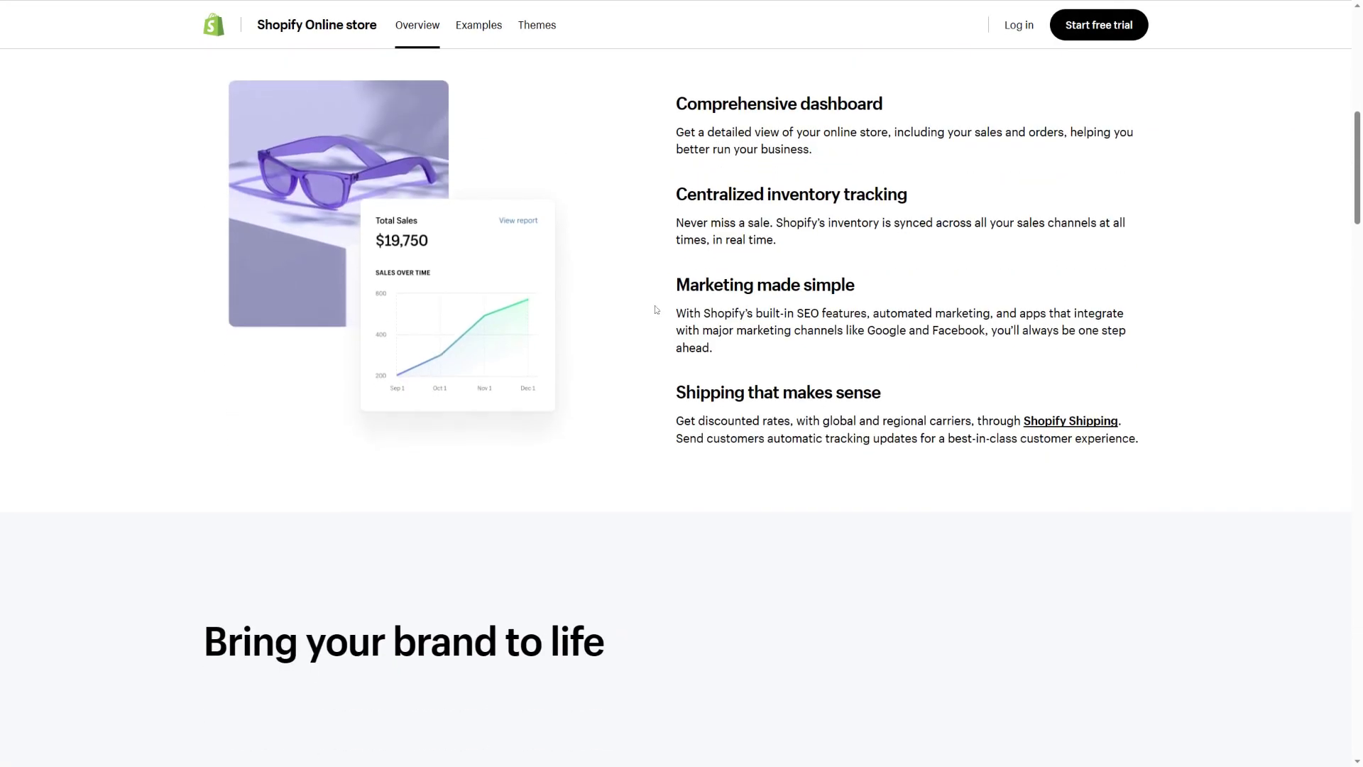
pyautogui.scroll(-15, 654, 305)
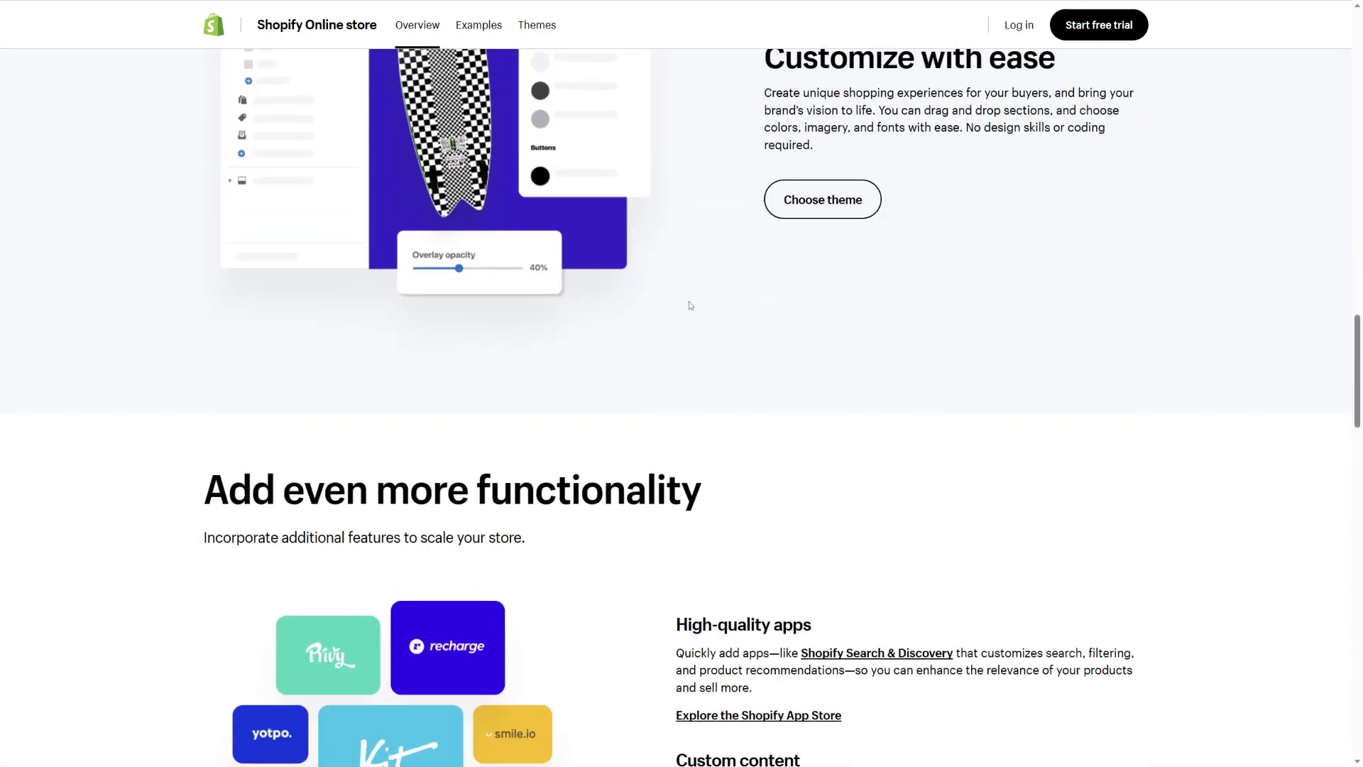
pyautogui.scroll(-20, 694, 304)
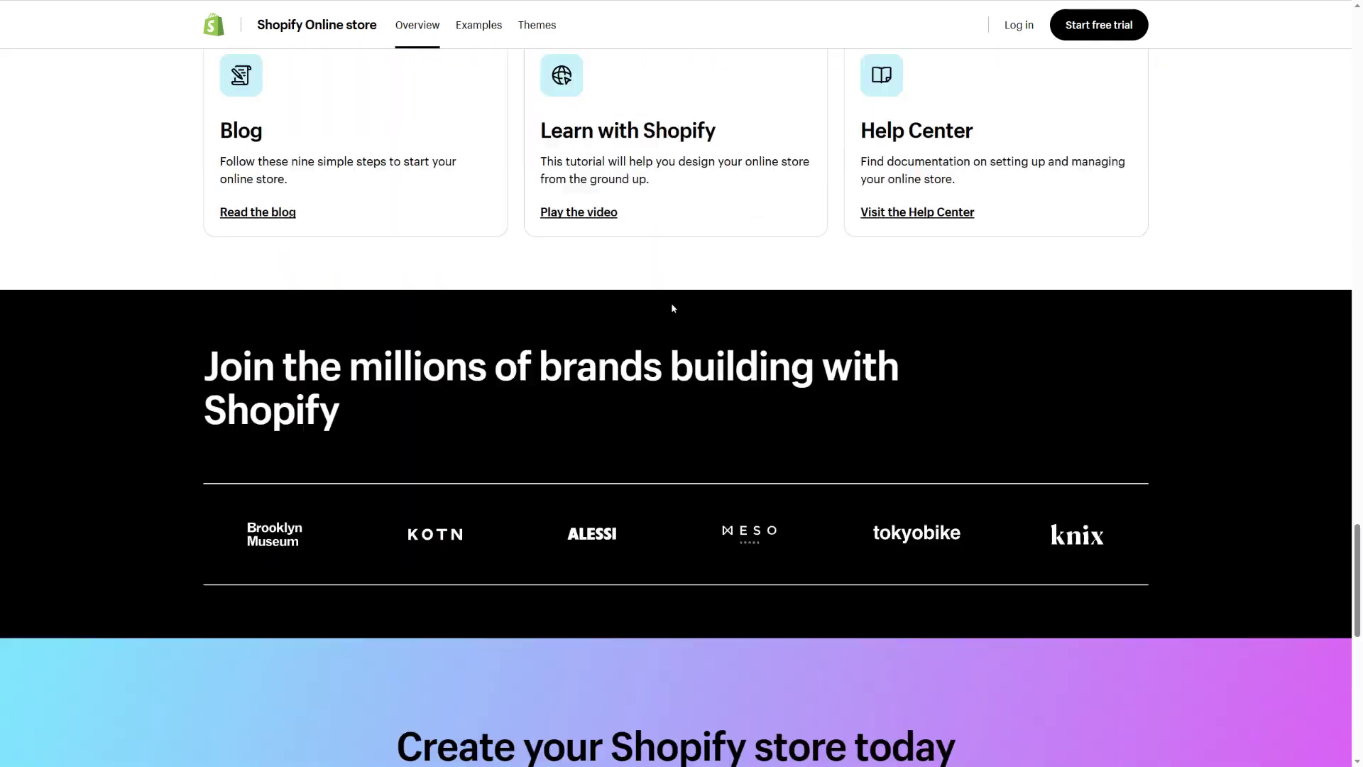
pyautogui.scroll(20, 673, 308)
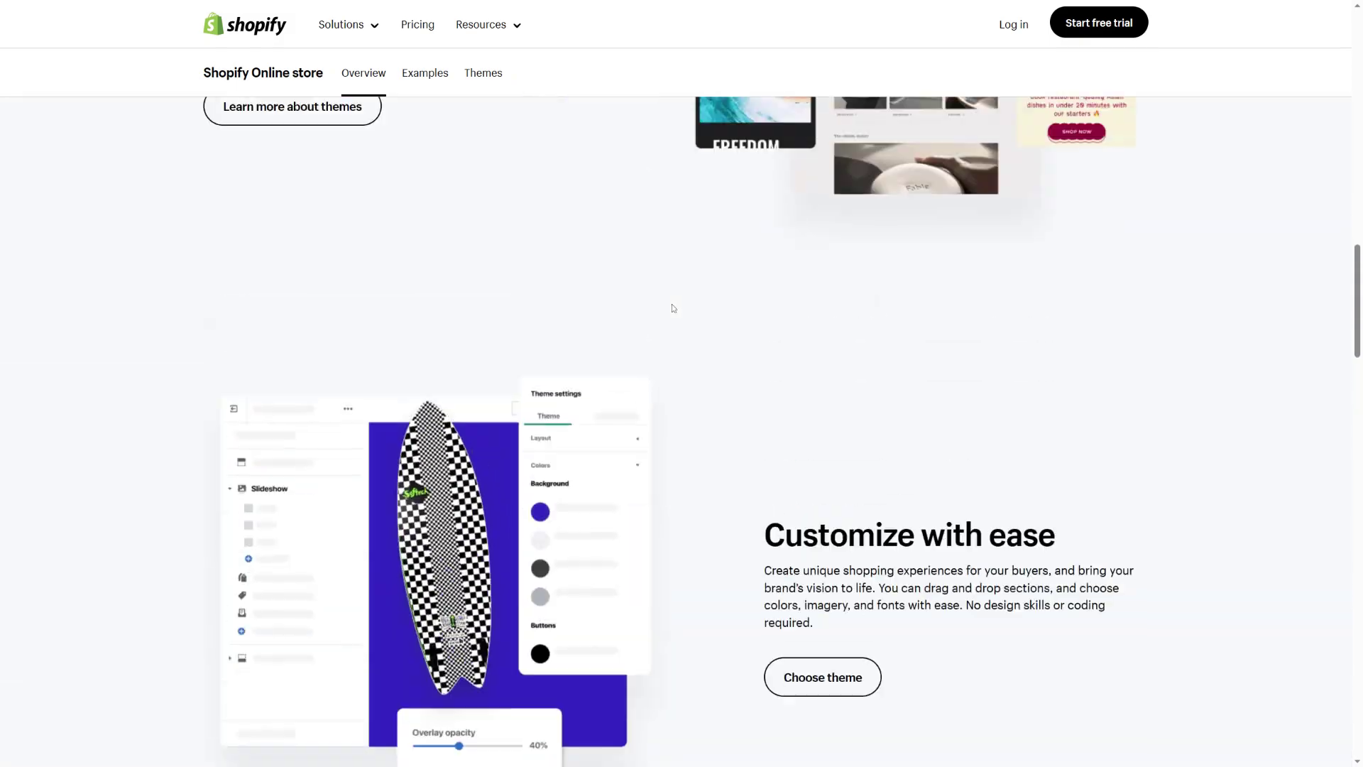
pyautogui.scroll(15, 671, 307)
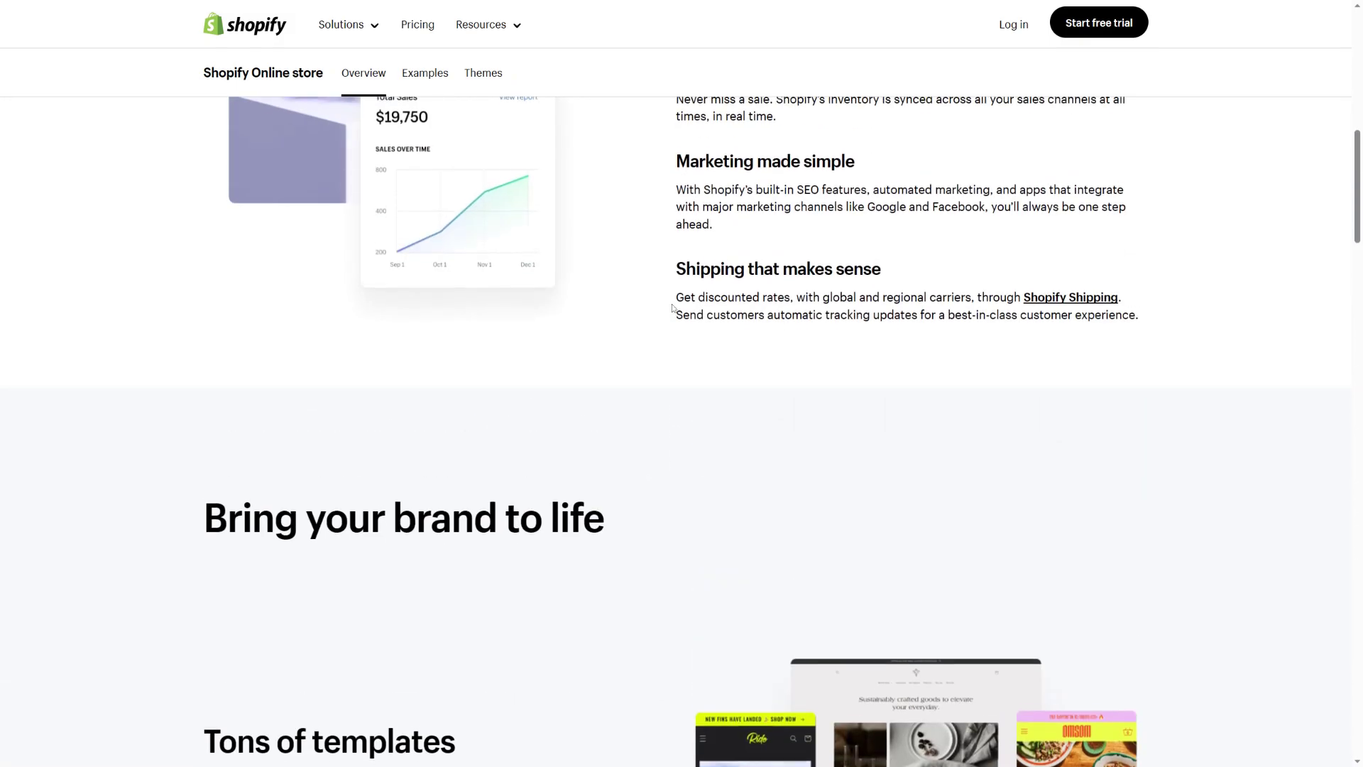
pyautogui.scroll(6, 671, 307)
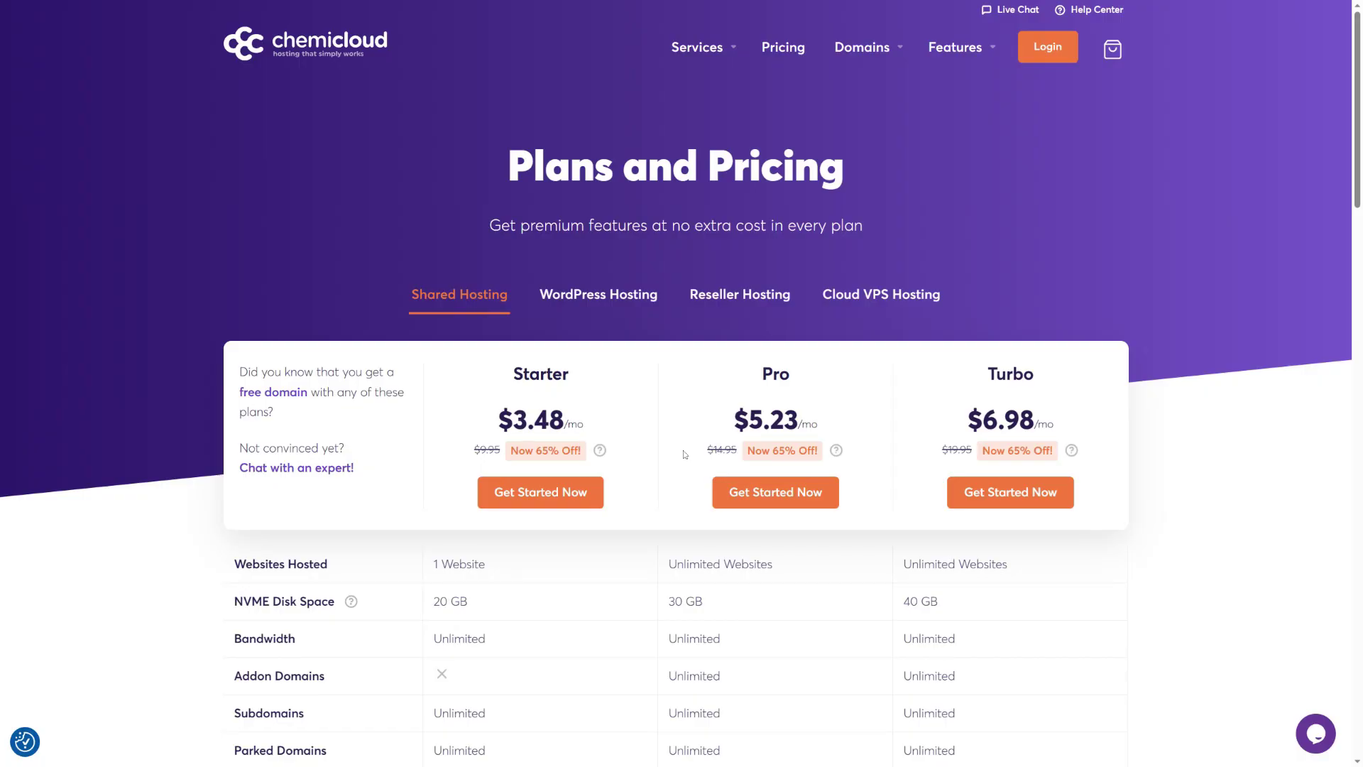
# Start an order for ChemiCloud's Starter shared hosting plan and check the new domain myecommercesitename with the .com extension.
pyautogui.click(556, 498)
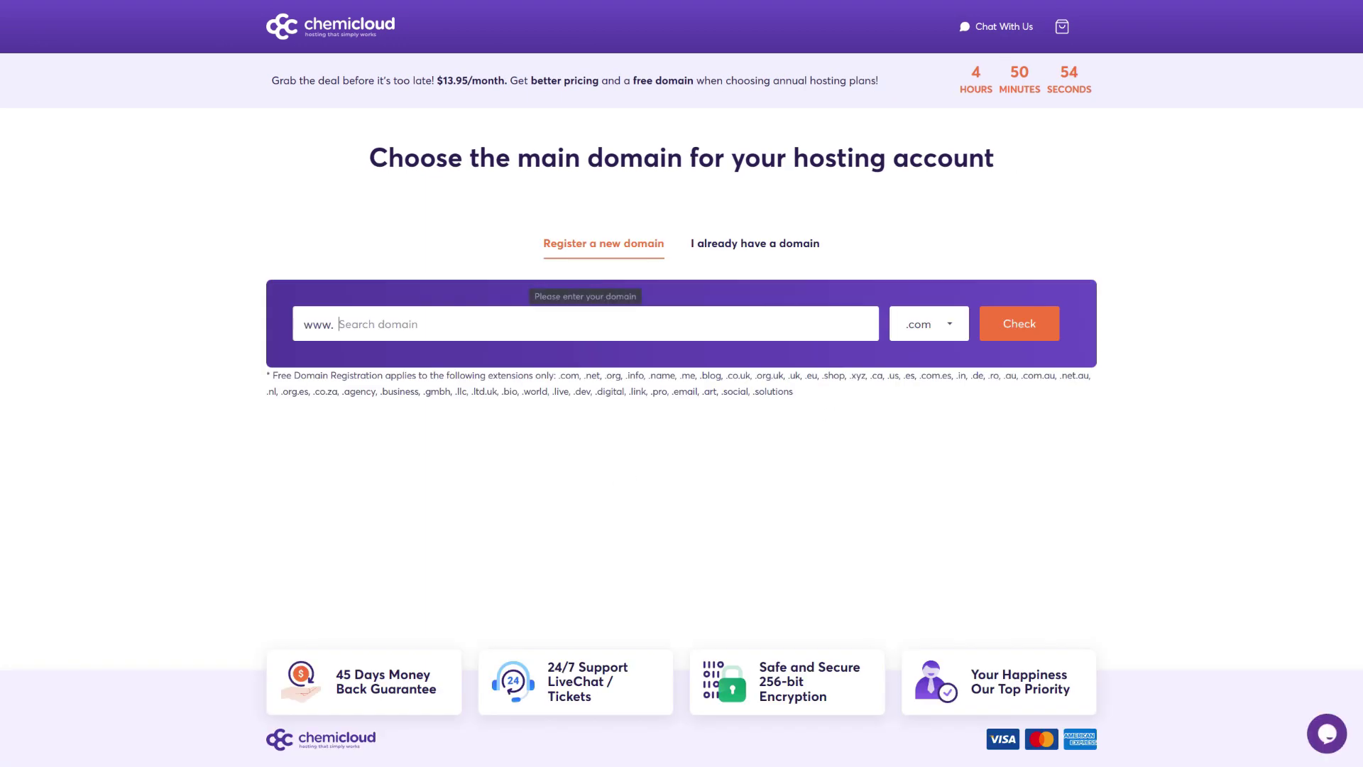
pyautogui.write('http://myecommercesitename.com/')
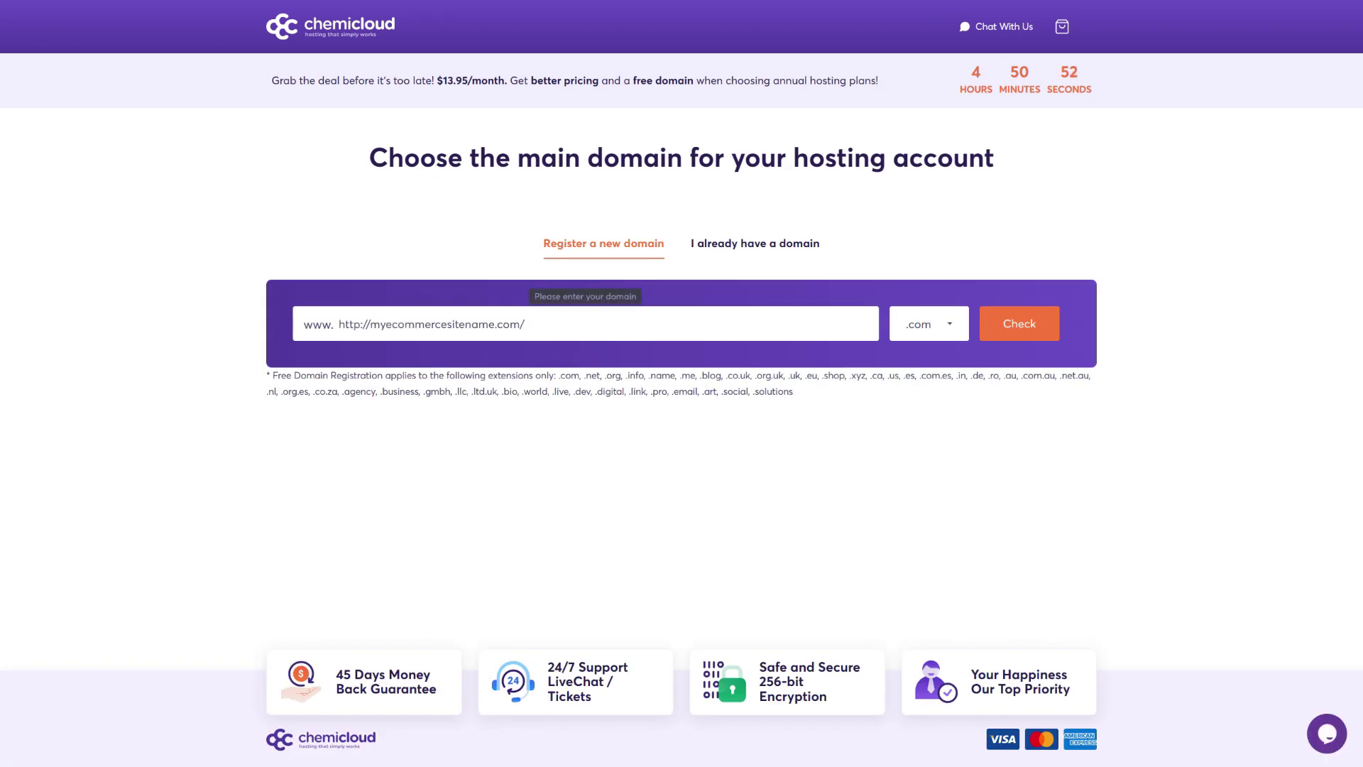
pyautogui.moveTo(369, 323); pyautogui.dragTo(334, 330)
pyautogui.press('BackSpace')
pyautogui.click(462, 324)
pyautogui.press('Delete')
pyautogui.press('Delete')
pyautogui.press('Delete')
pyautogui.press('Delete')
pyautogui.press('Delete')
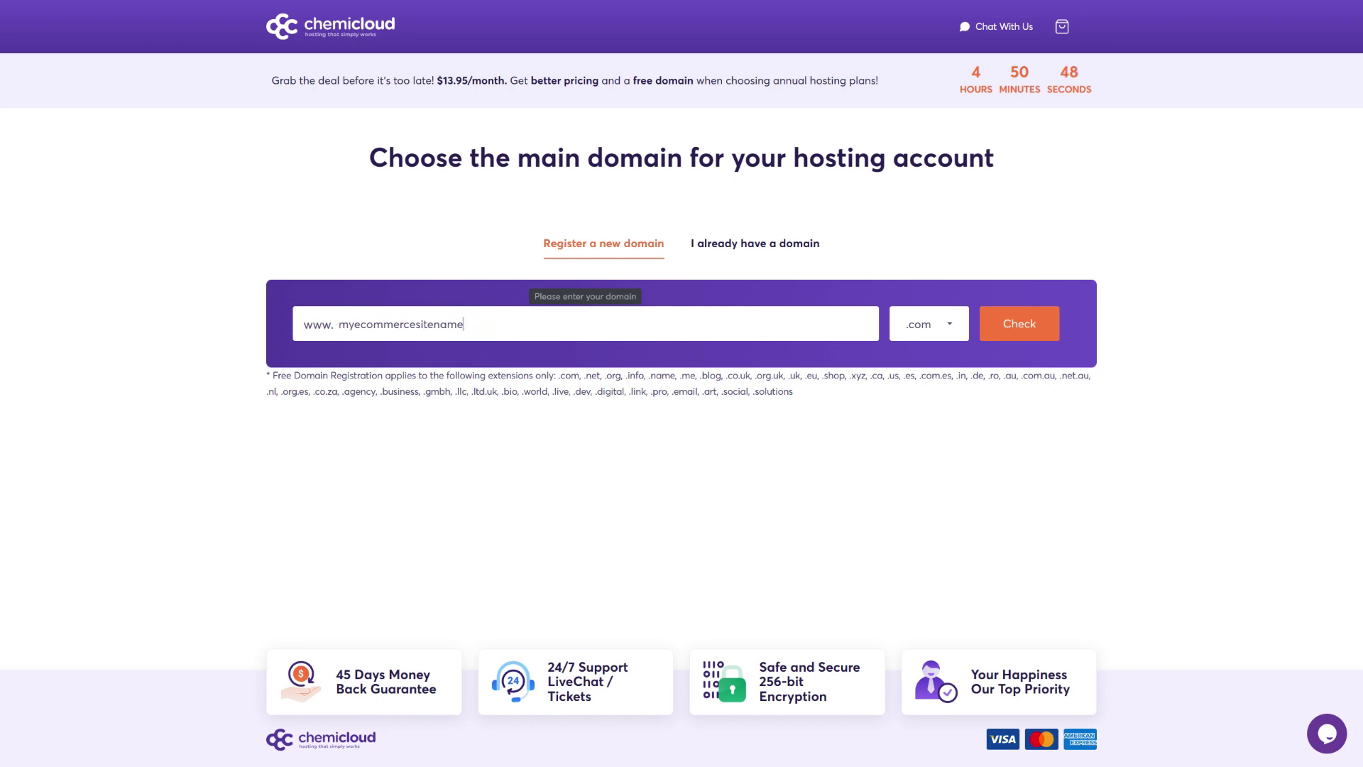
pyautogui.press('Return')
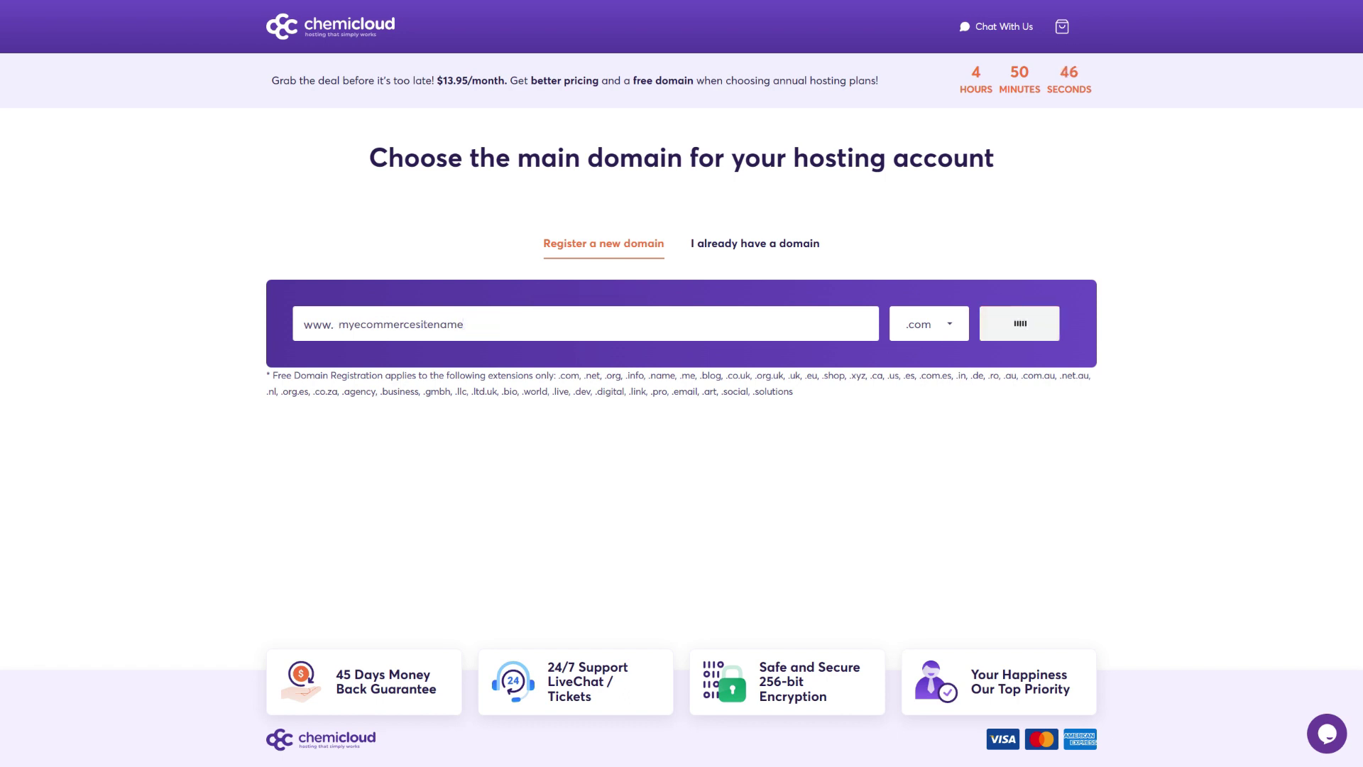
pyautogui.scroll(-1, 803, 385)
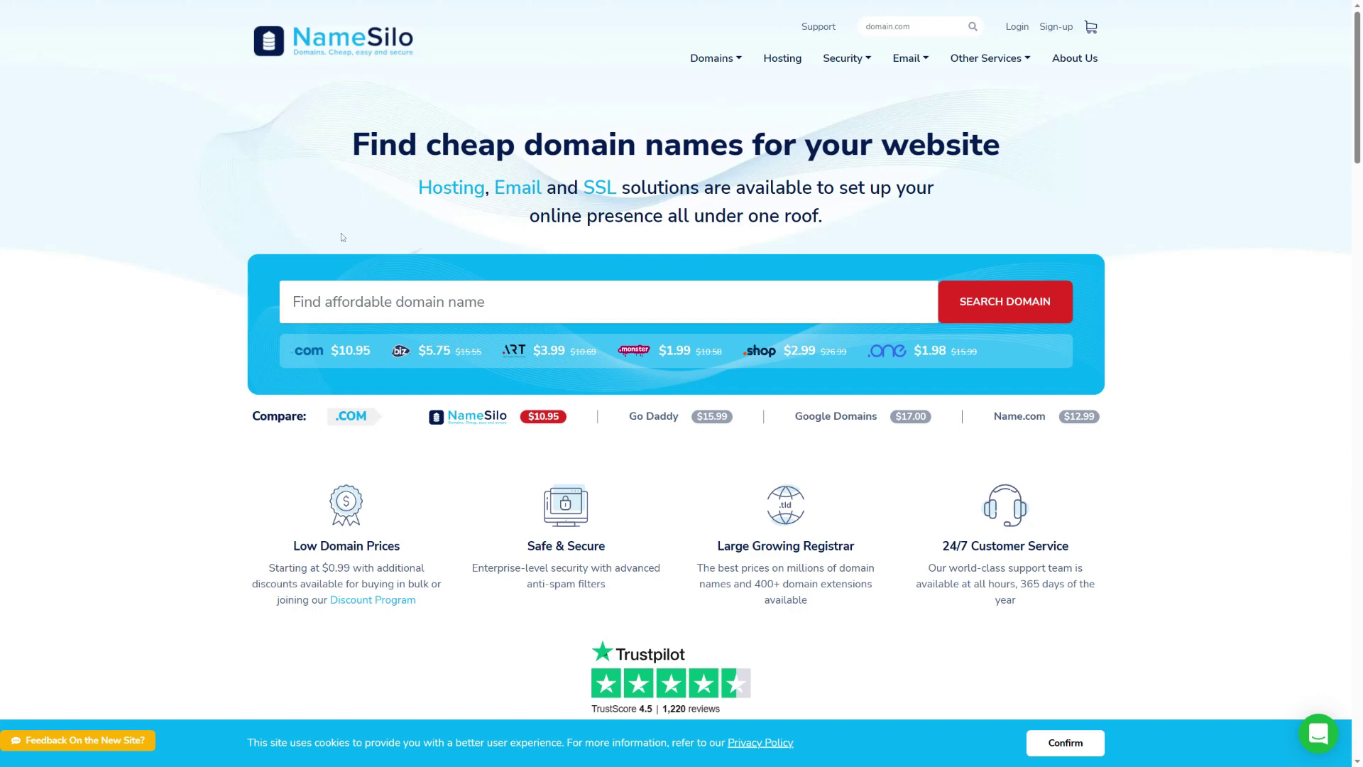
# Search NameSilo for the domain myecommercesitename.com.
pyautogui.click(354, 302)
pyautogui.write('myecommercesitename.co')
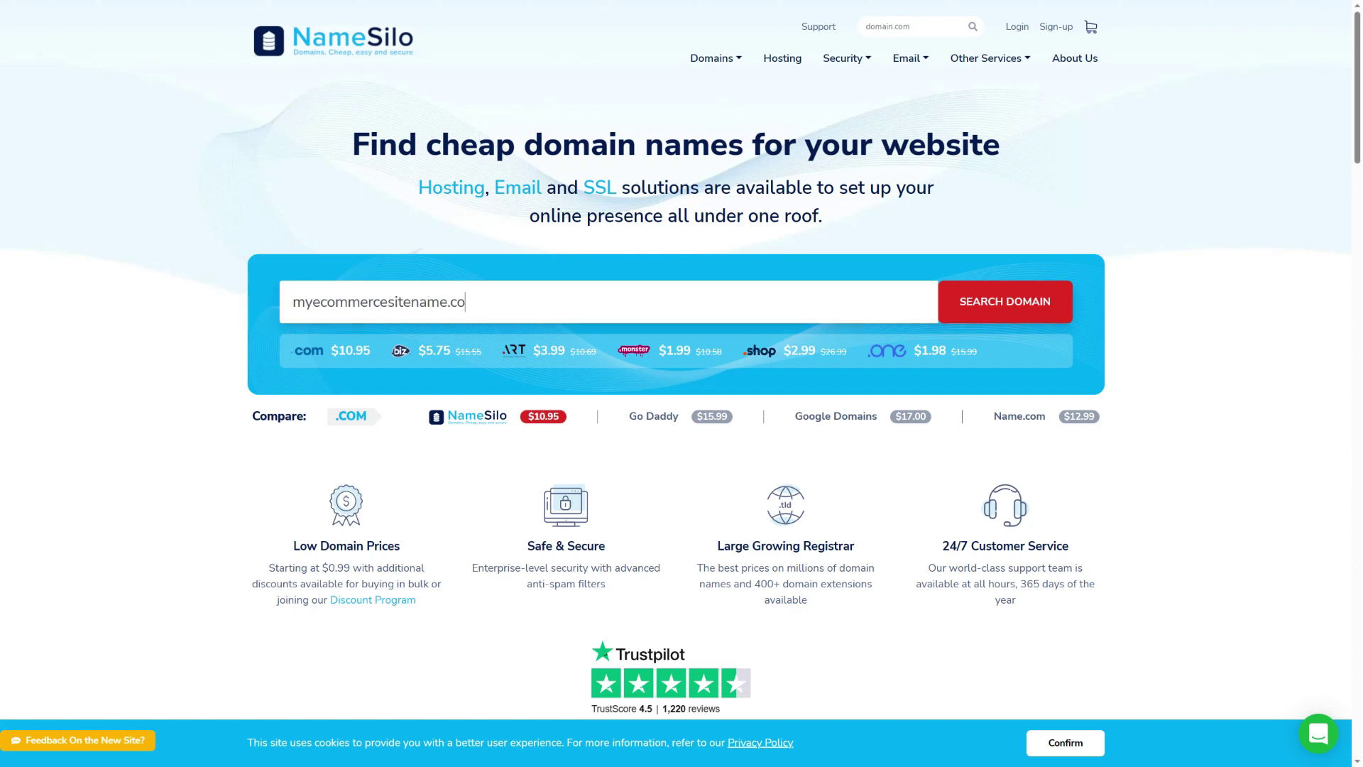
pyautogui.write('om')
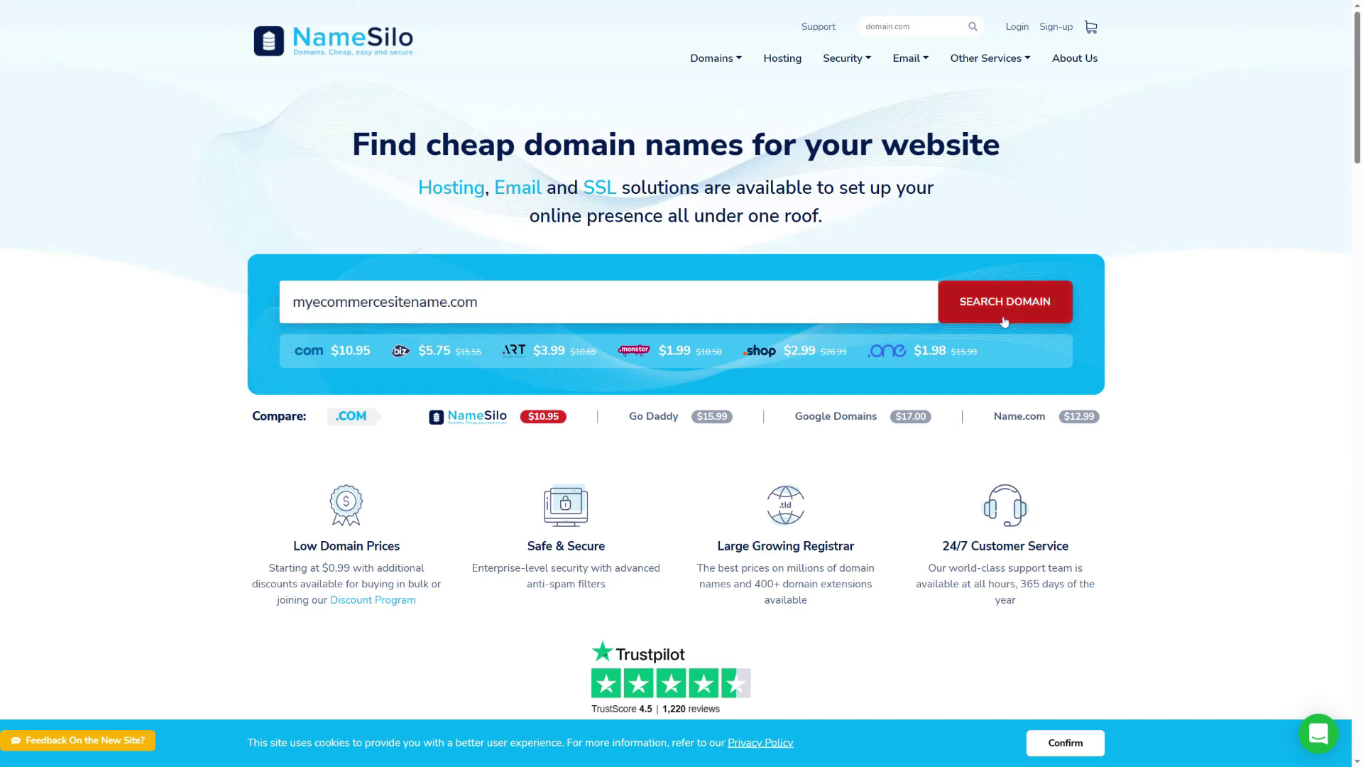
pyautogui.click(1005, 302)
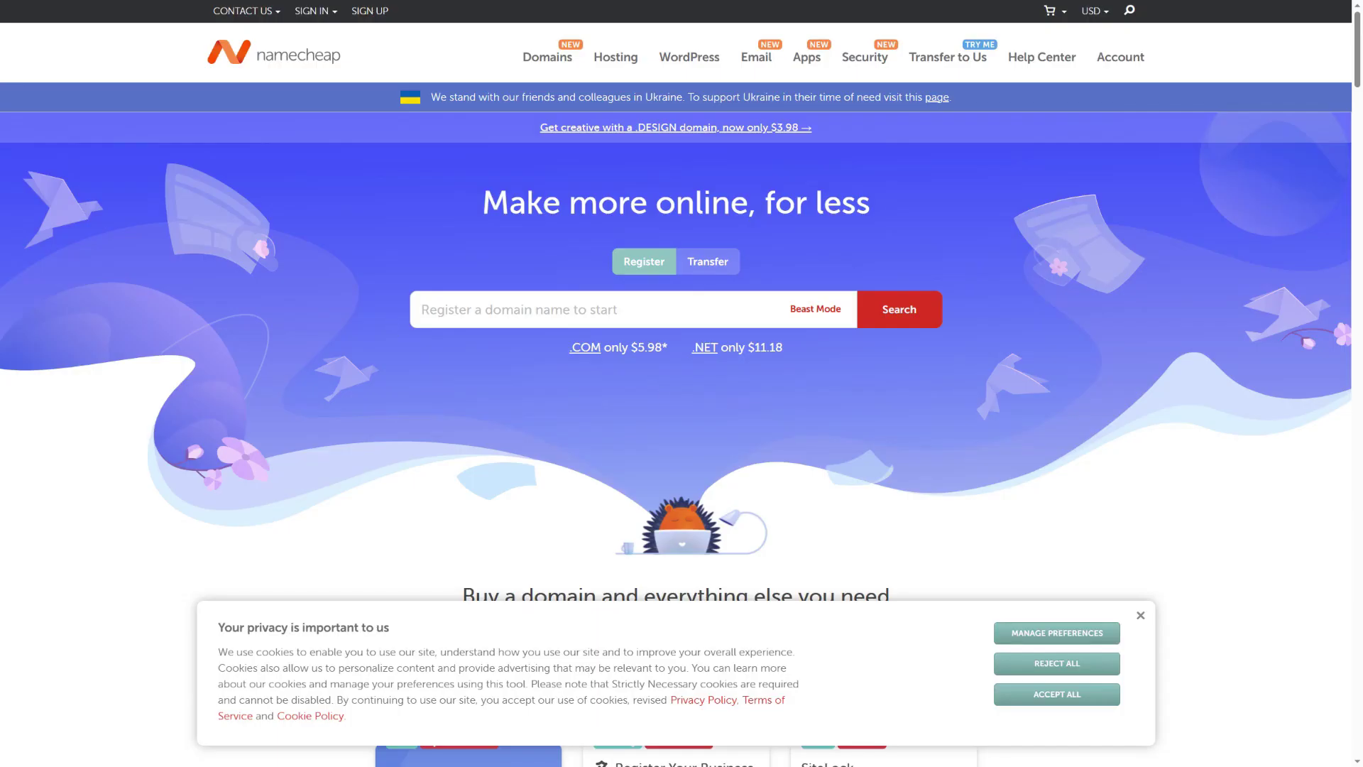
# Search Namecheap for the domain myecommercesitename.com to register.
pyautogui.click(518, 310)
pyautogui.write('myecommercesitename.com')
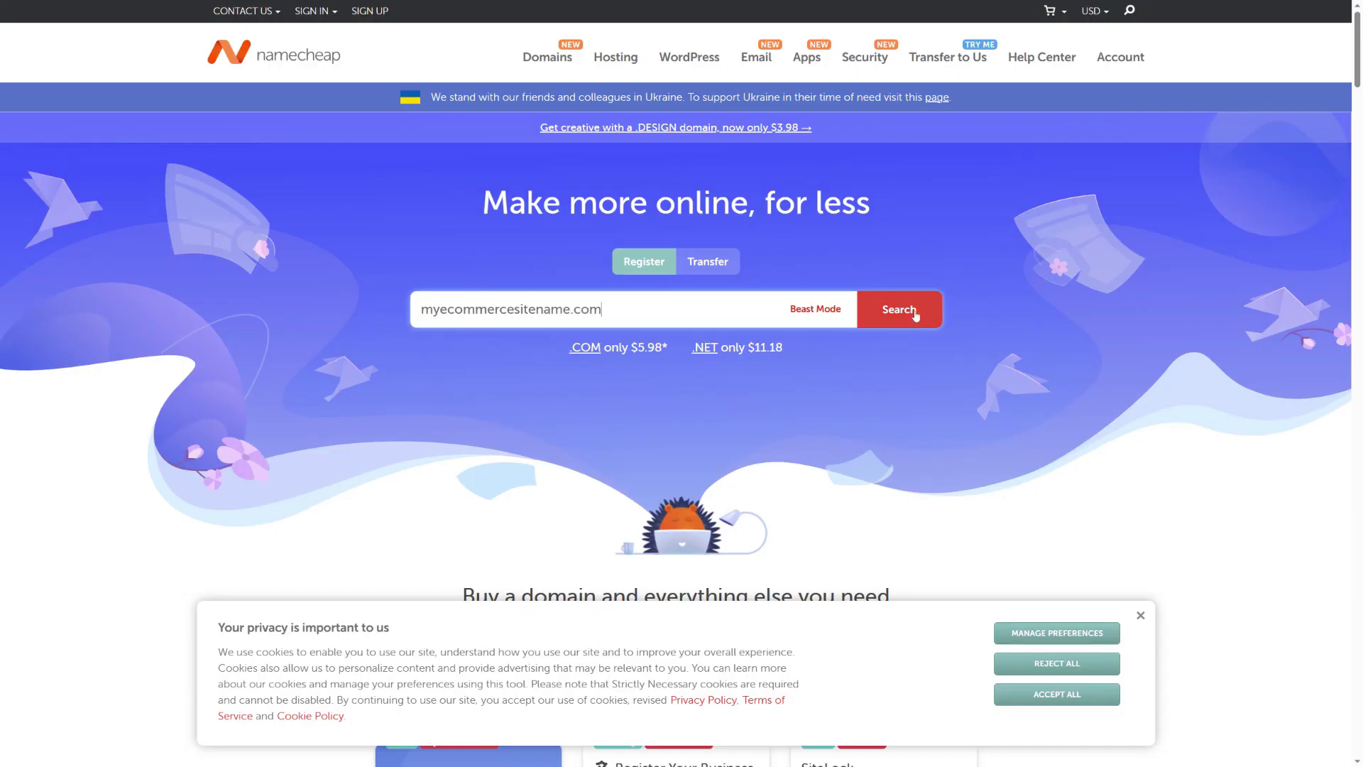
pyautogui.click(908, 311)
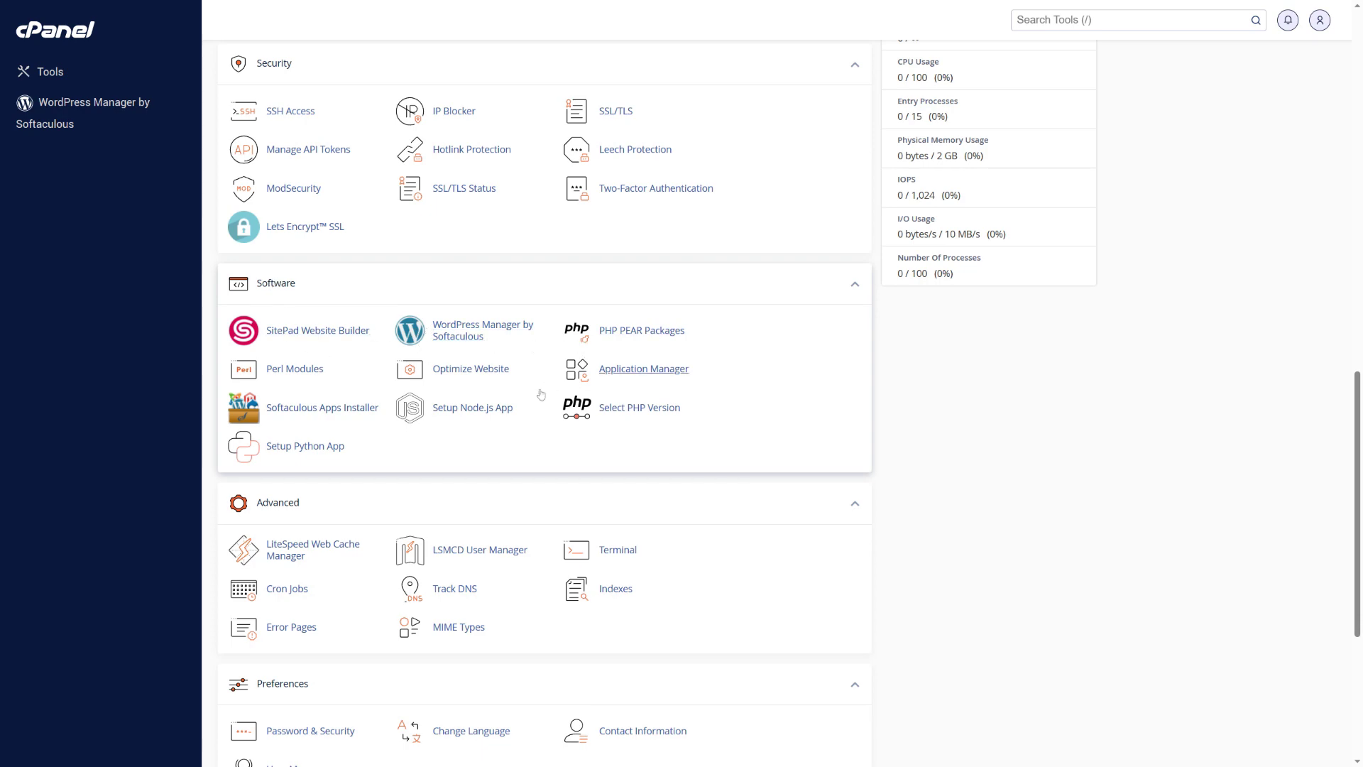
# Examine cPanel's Security, Software, Advanced, Preferences and Most popular apps sections to see the available hosting tools.
pyautogui.scroll(-5, 716, 423)
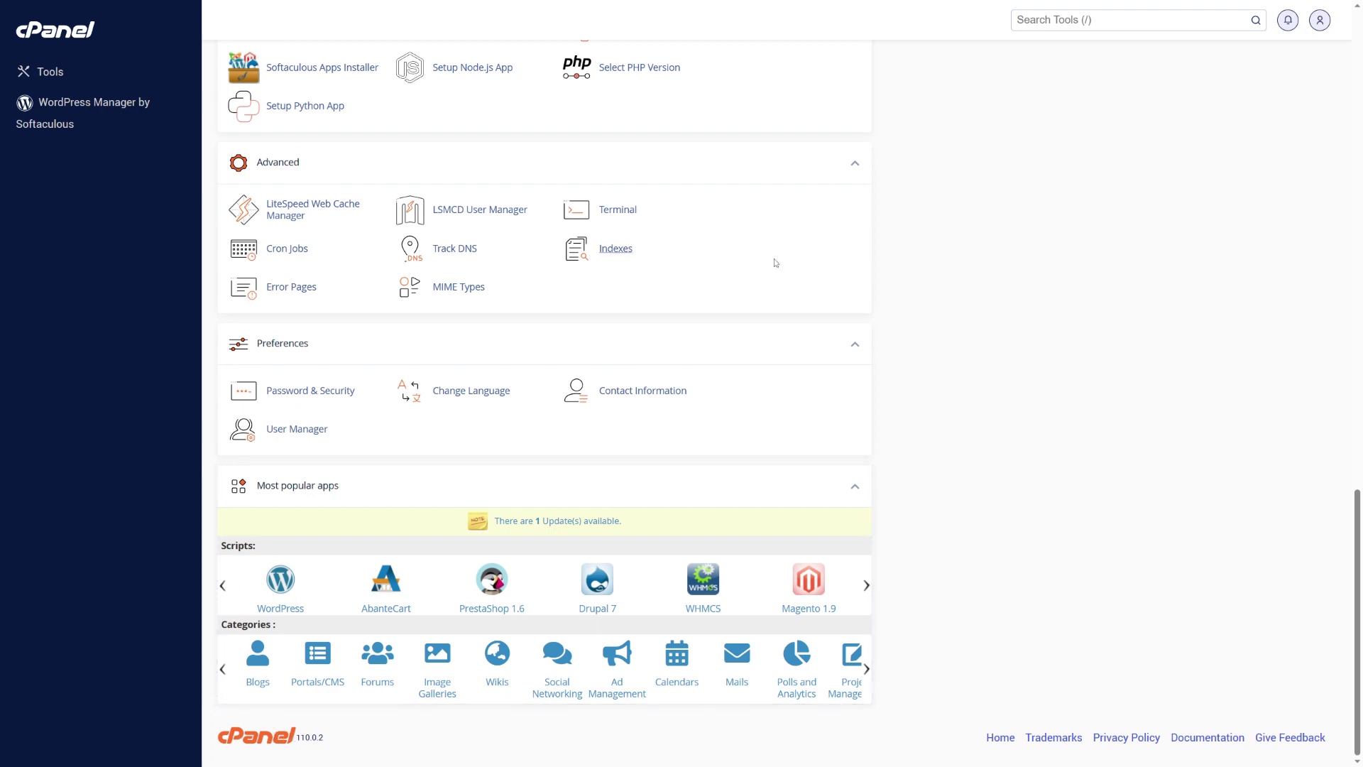
pyautogui.scroll(5, 838, 362)
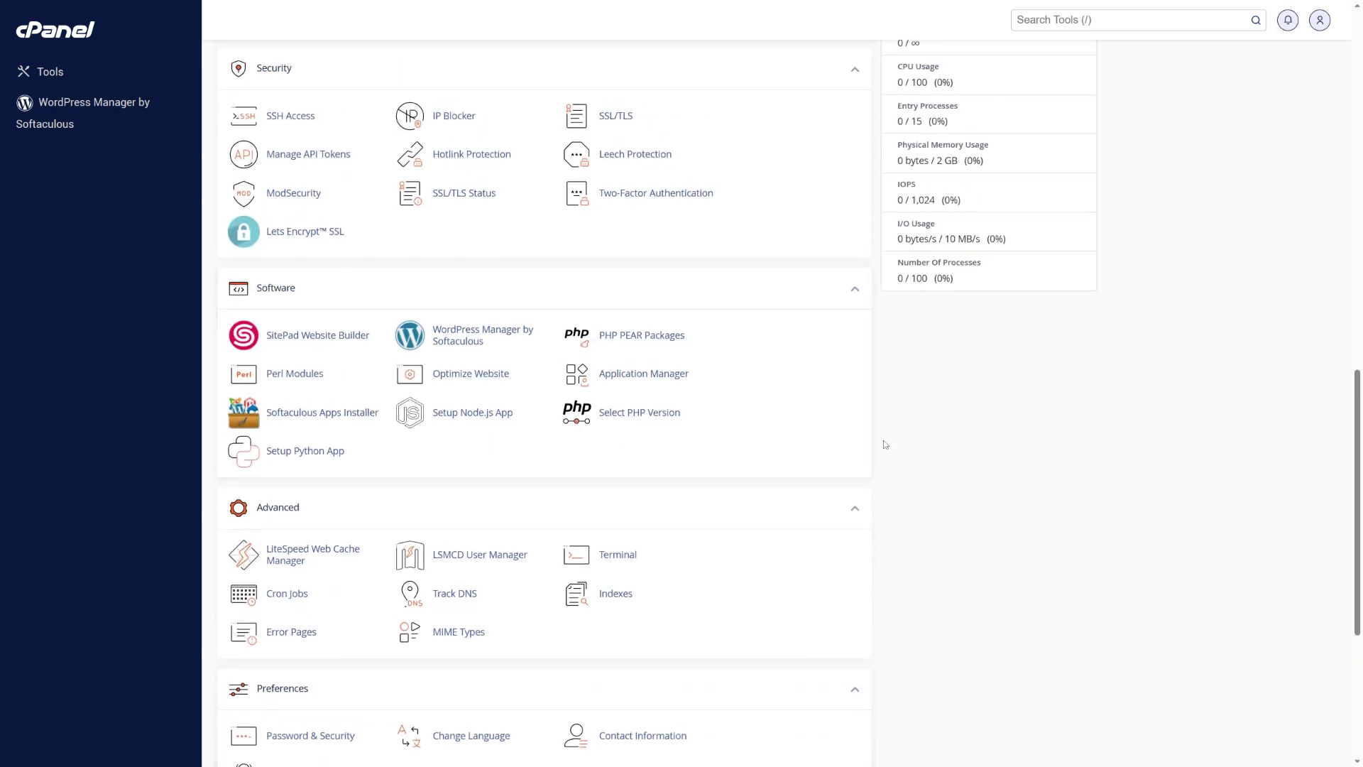
pyautogui.scroll(-5, 948, 396)
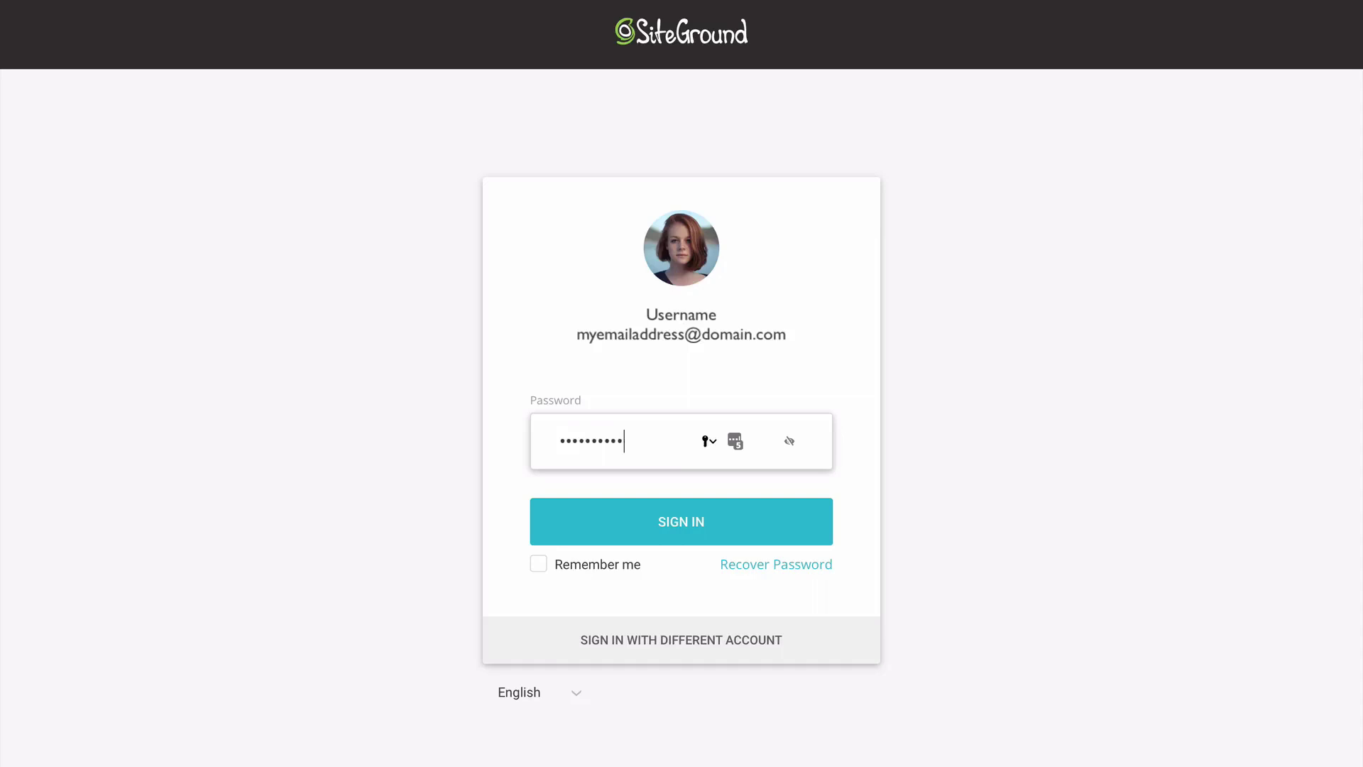
# Switch to SiteGround, submit the sign-in and begin site setup, selecting Start New Website and comparing the Migrate Website option.
pyautogui.press('Return')
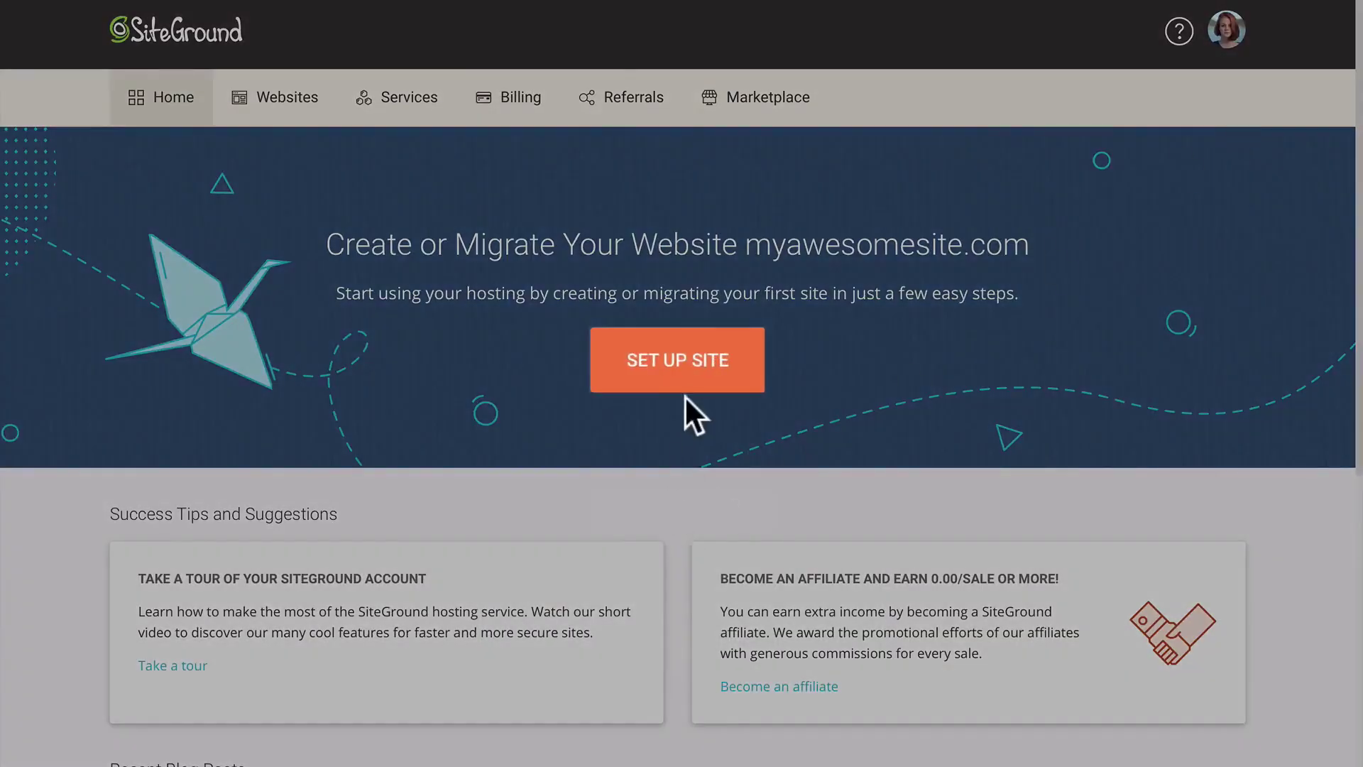
pyautogui.click(684, 383)
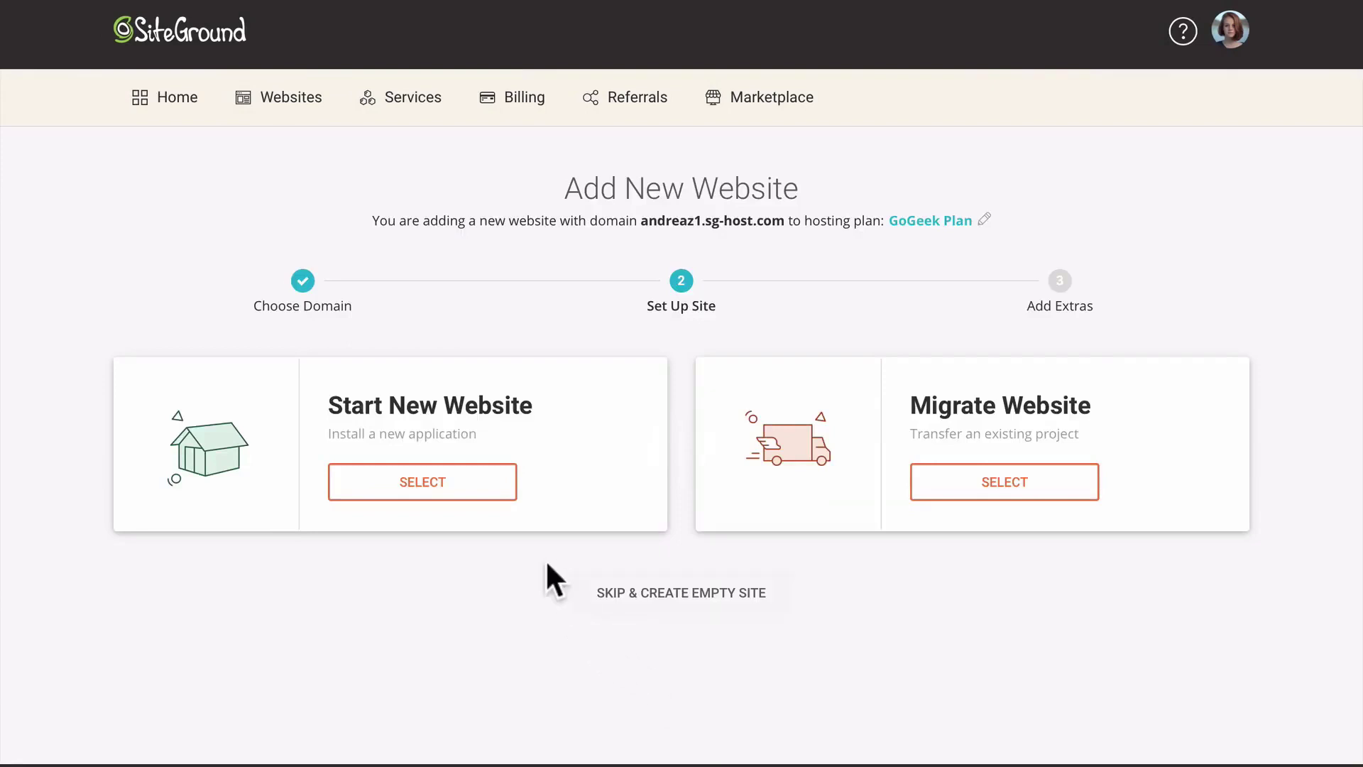
pyautogui.click(487, 492)
pyautogui.scroll(-2, 490, 497)
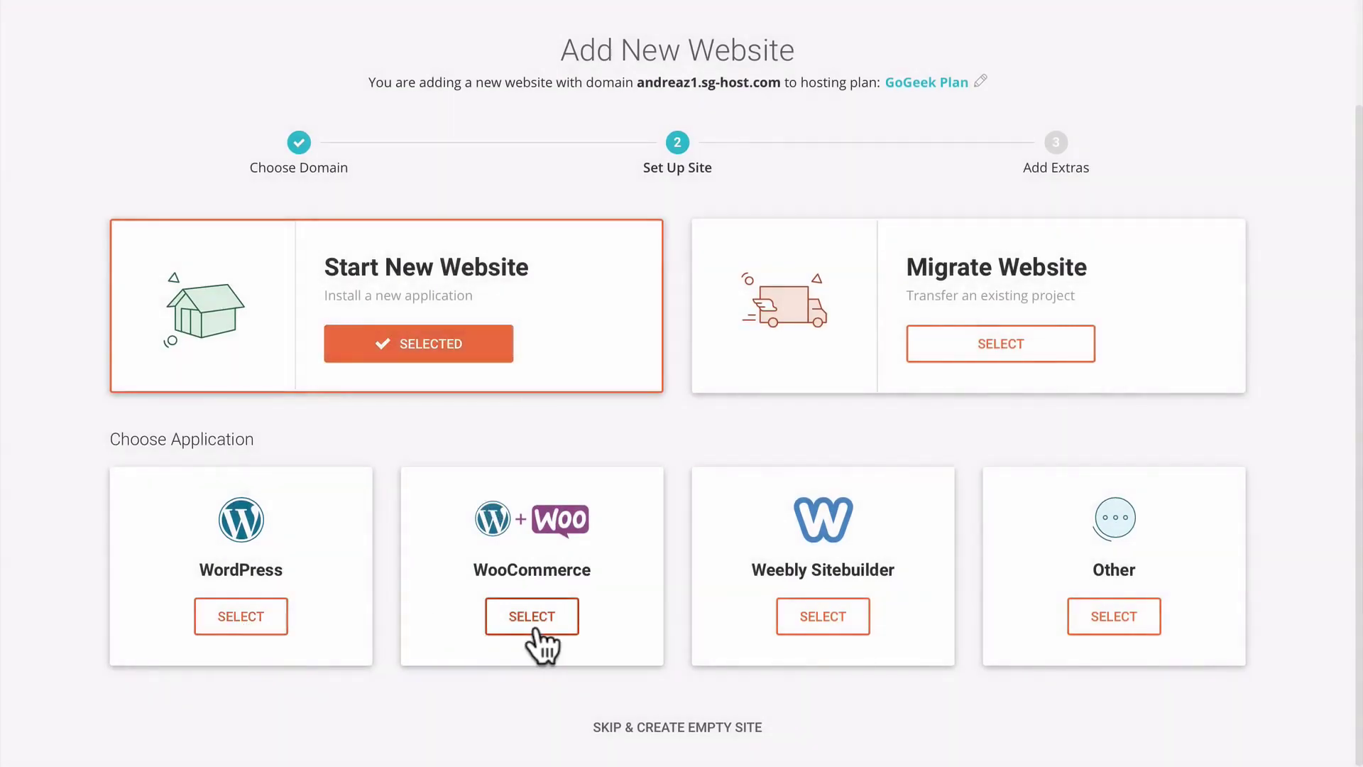
pyautogui.click(977, 347)
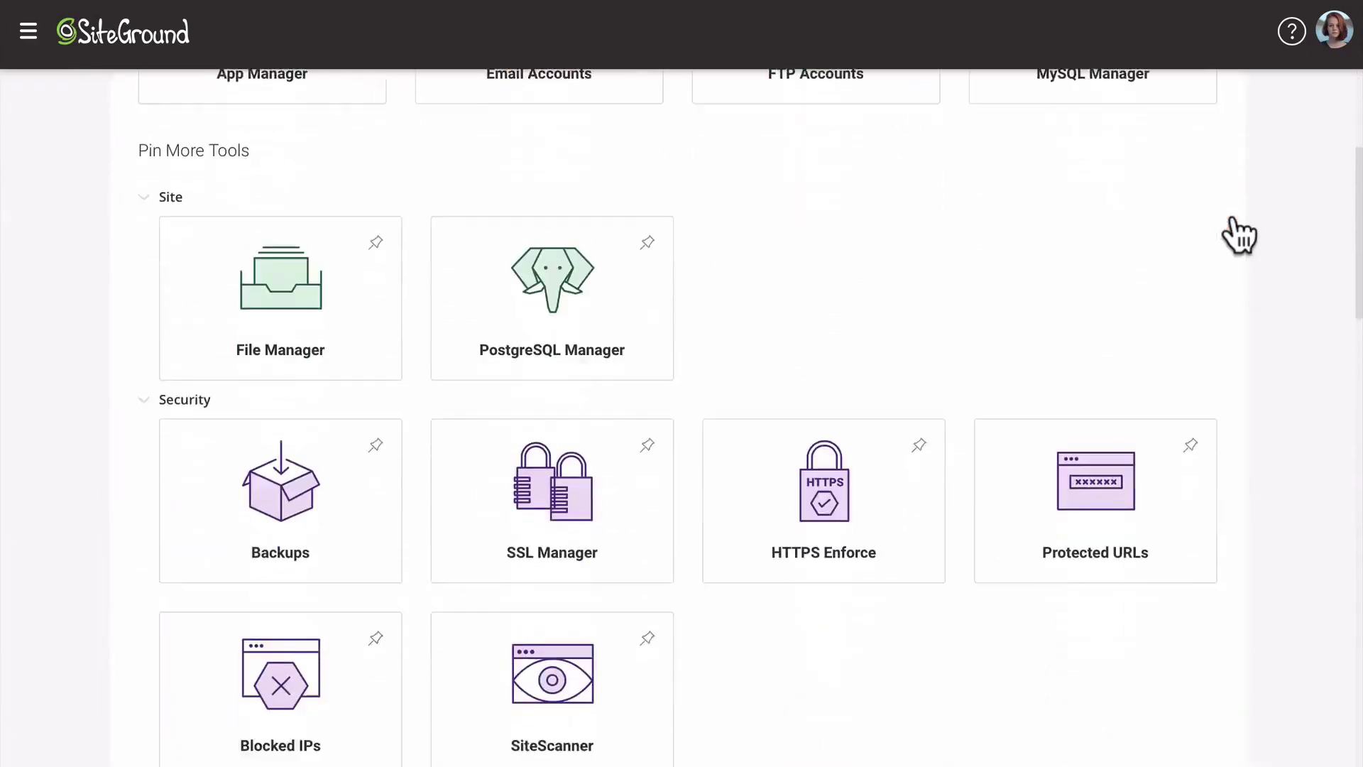
# Pin Backups and another of the available tools to the SiteGround site dashboard.
pyautogui.scroll(-2, 1157, 213)
pyautogui.click(375, 289)
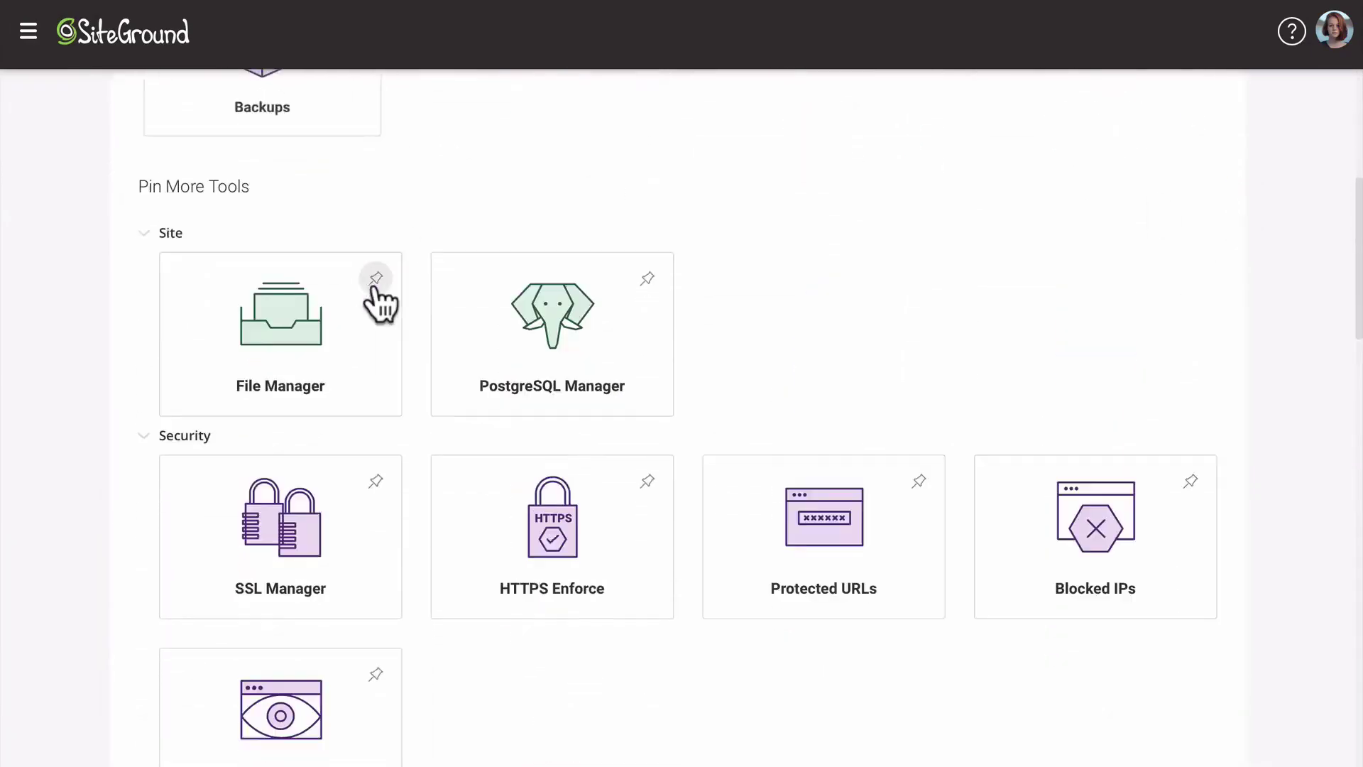
pyautogui.scroll(-4, 376, 291)
pyautogui.scroll(-6, 381, 298)
pyautogui.click(646, 331)
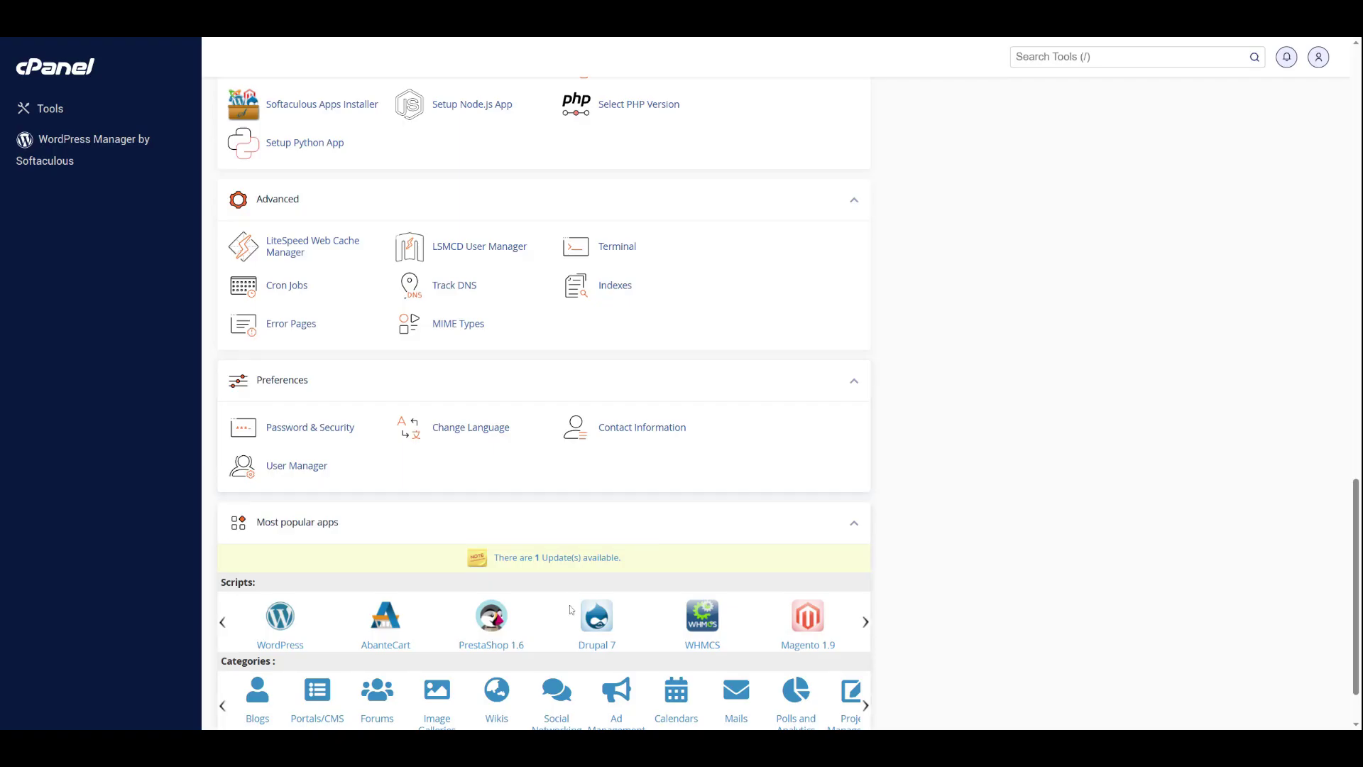
# Switch from cPanel's tools to the Softaculous WordPress installer and fill in the admin username, admin password and admin email.
pyautogui.scroll(3, 628, 507)
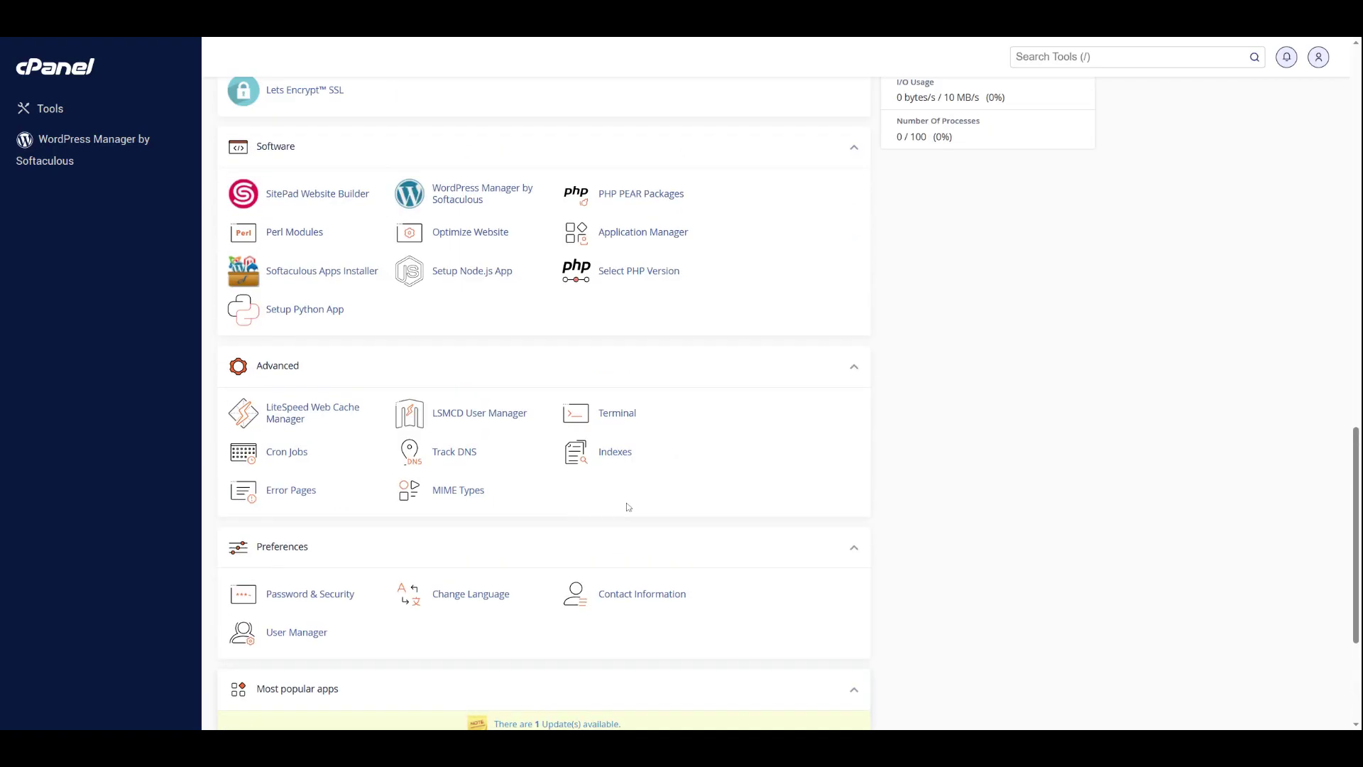
pyautogui.scroll(3, 624, 507)
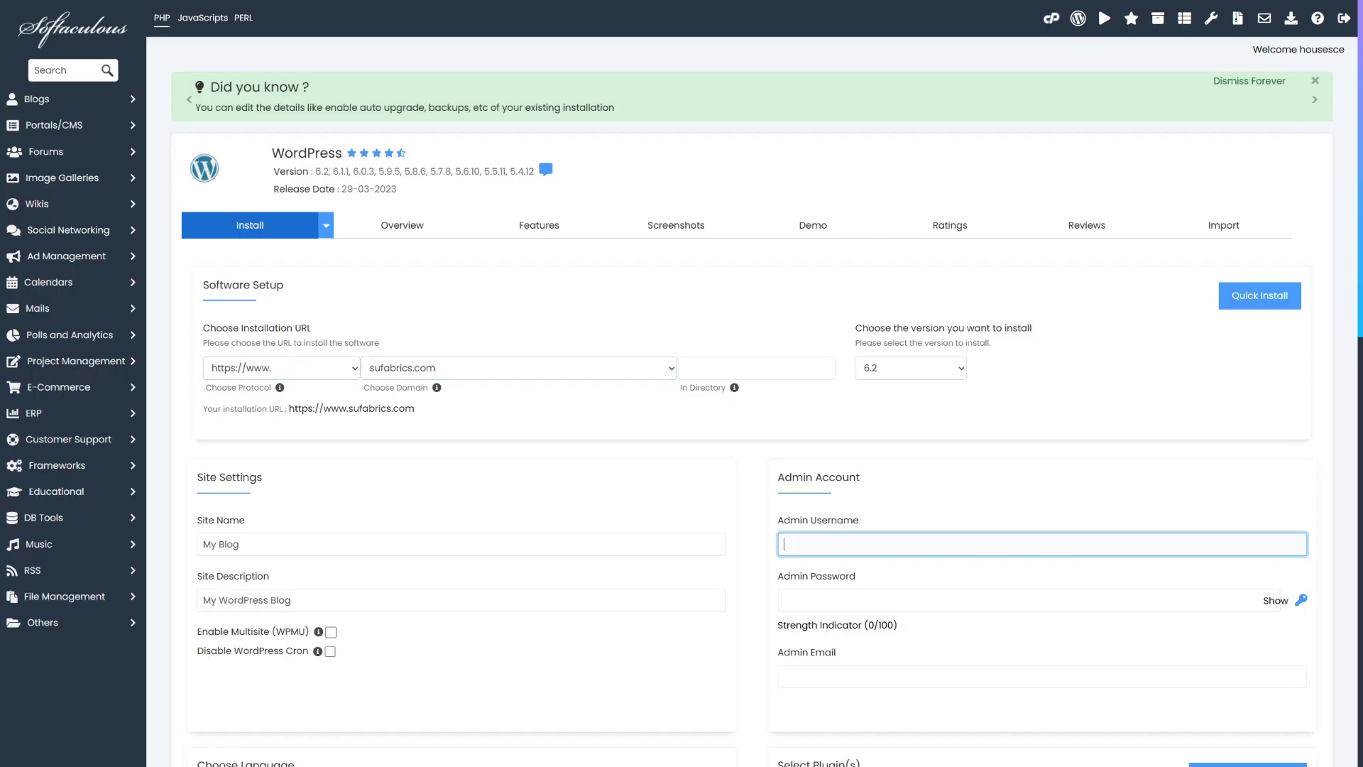
pyautogui.write('Susia')
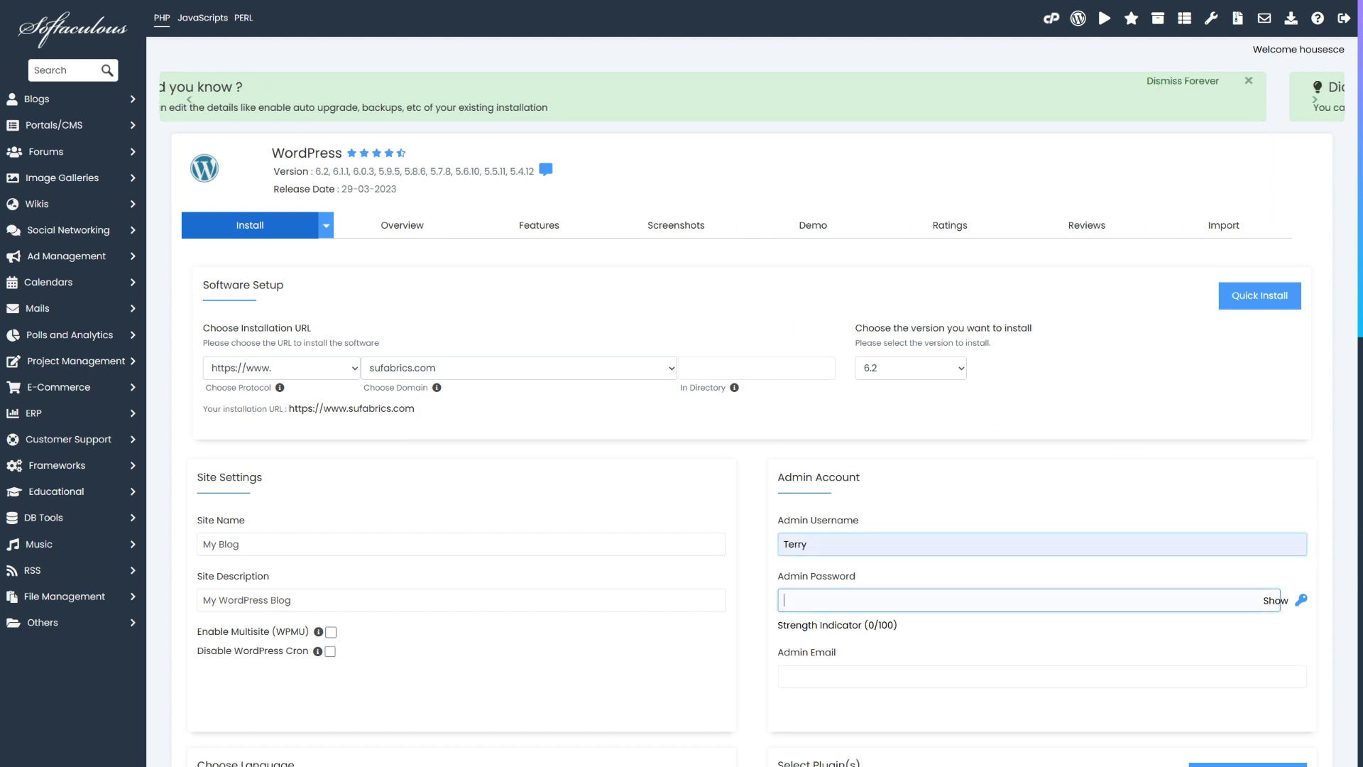
pyautogui.click(1022, 600)
pyautogui.write('••')
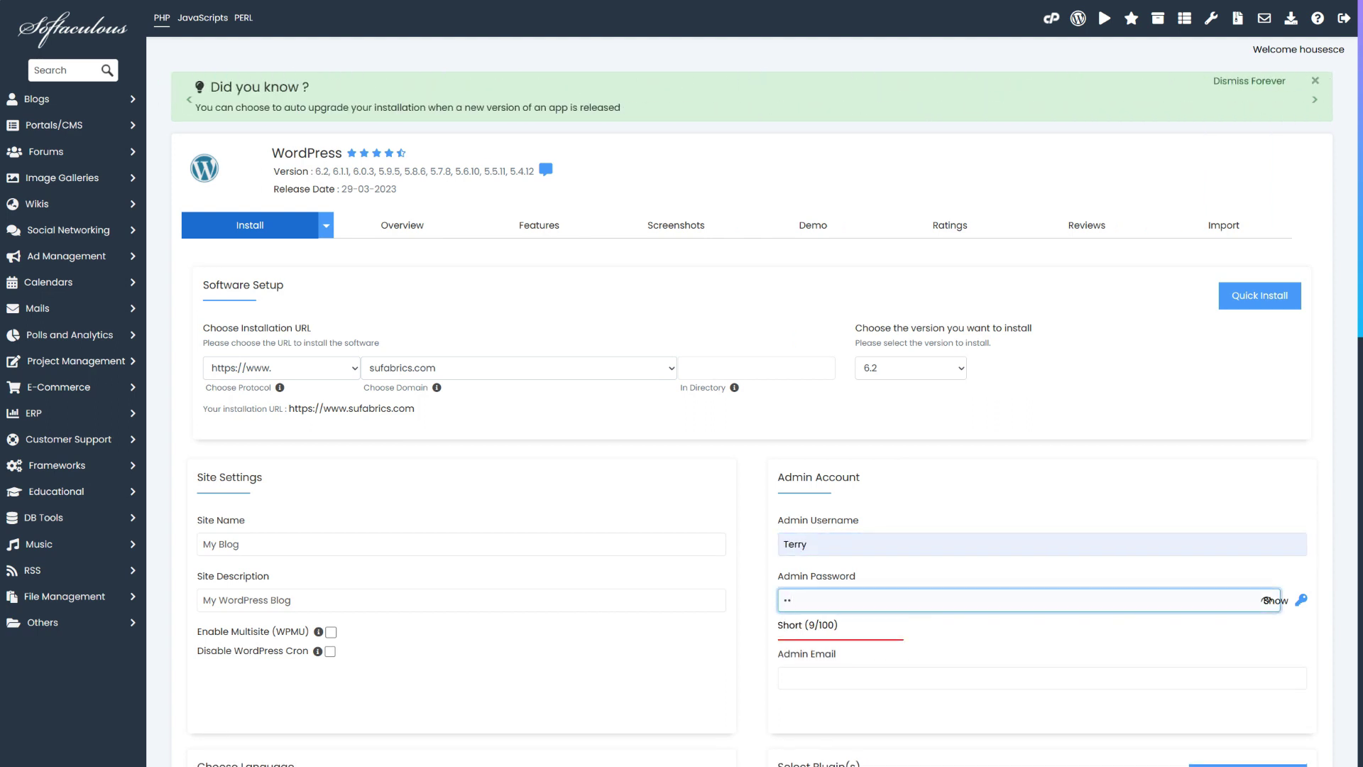
pyautogui.write('••••••••')
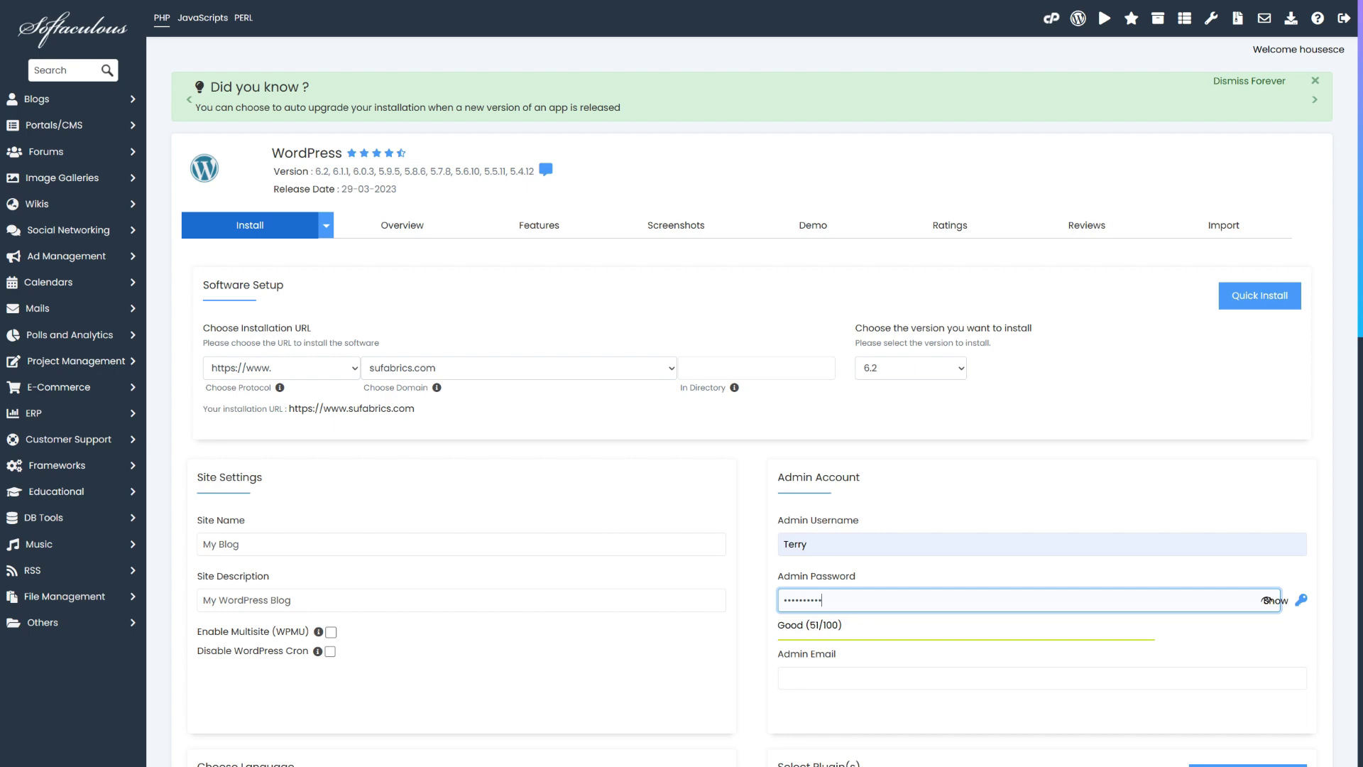
pyautogui.press('Tab')
pyautogui.hotkey('ctrl', 'v')
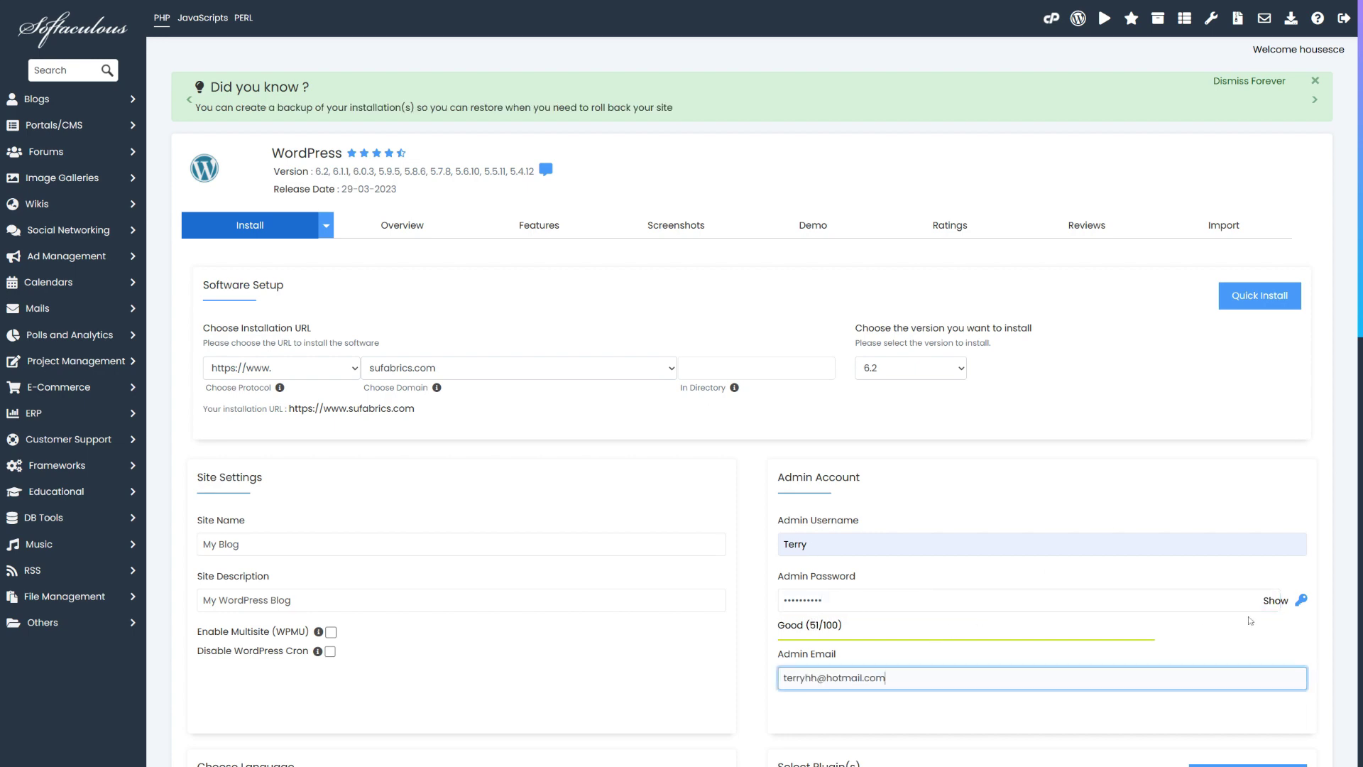
# Install WordPress on sufabrics.com with the default theme and open the new site's admin dashboard.
pyautogui.scroll(-12, 890, 562)
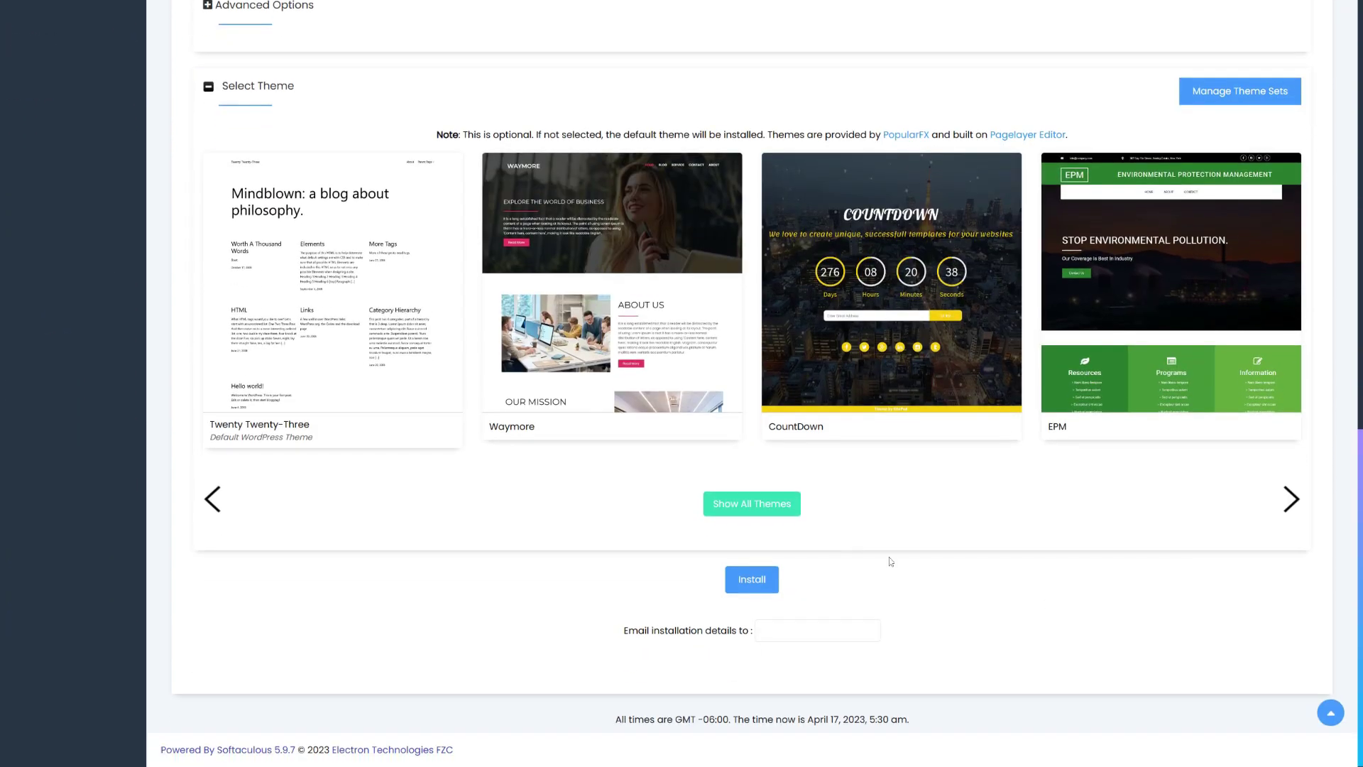
pyautogui.click(754, 581)
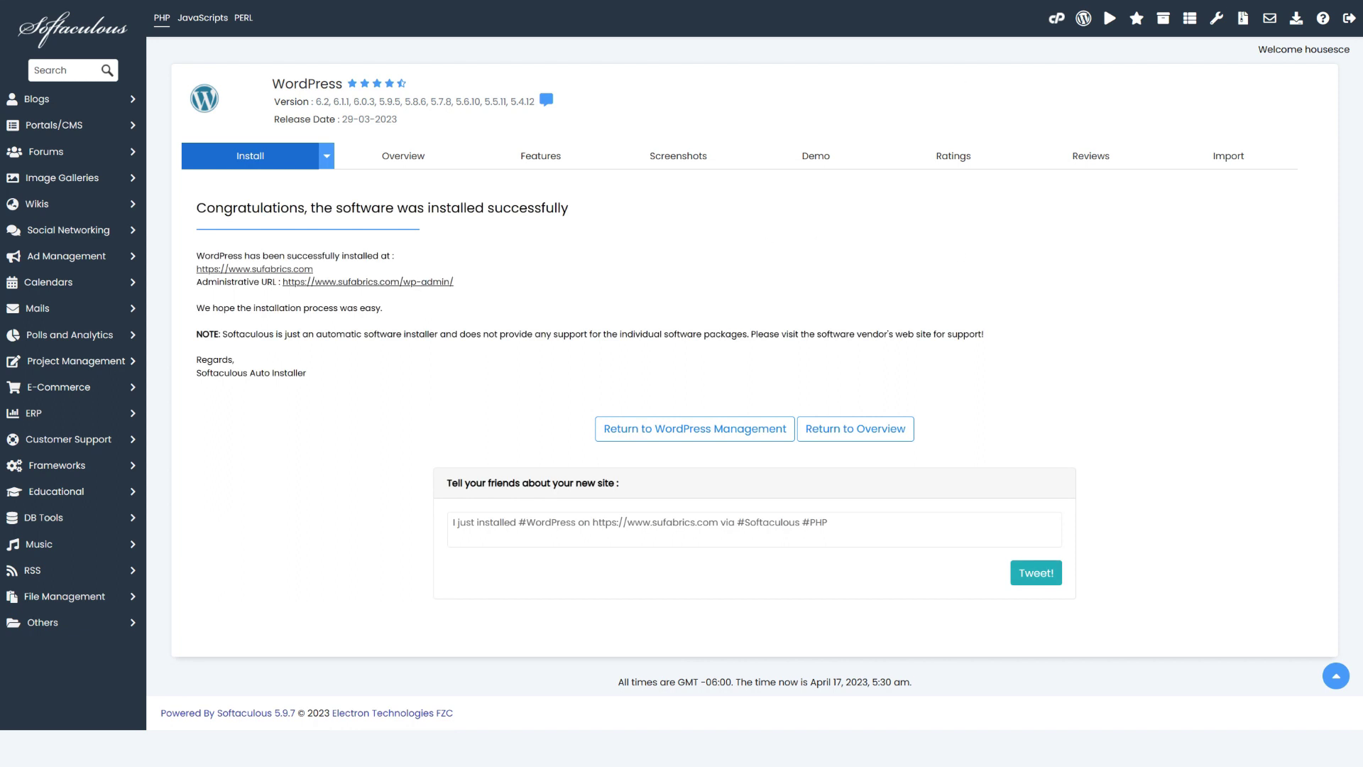
pyautogui.click(400, 283)
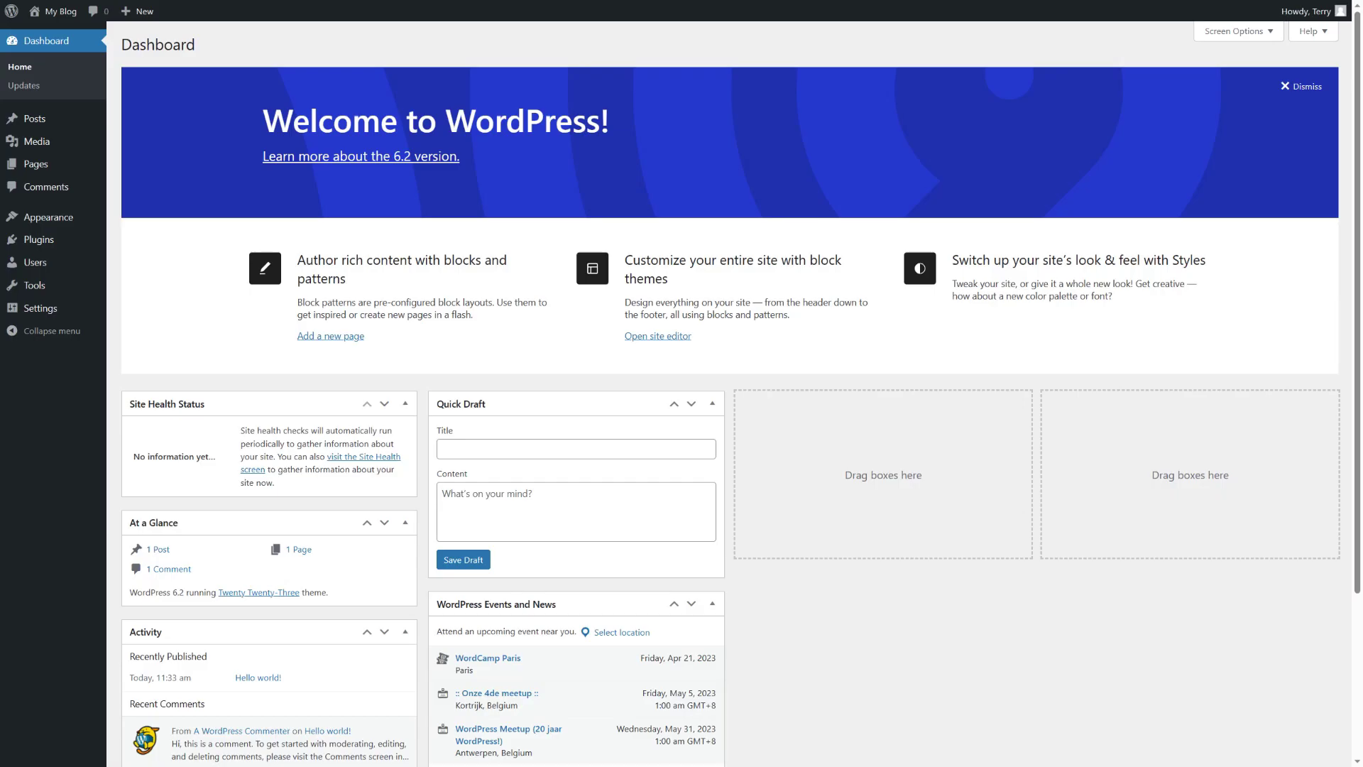
pyautogui.scroll(-3, 709, 190)
pyautogui.scroll(3, 781, 190)
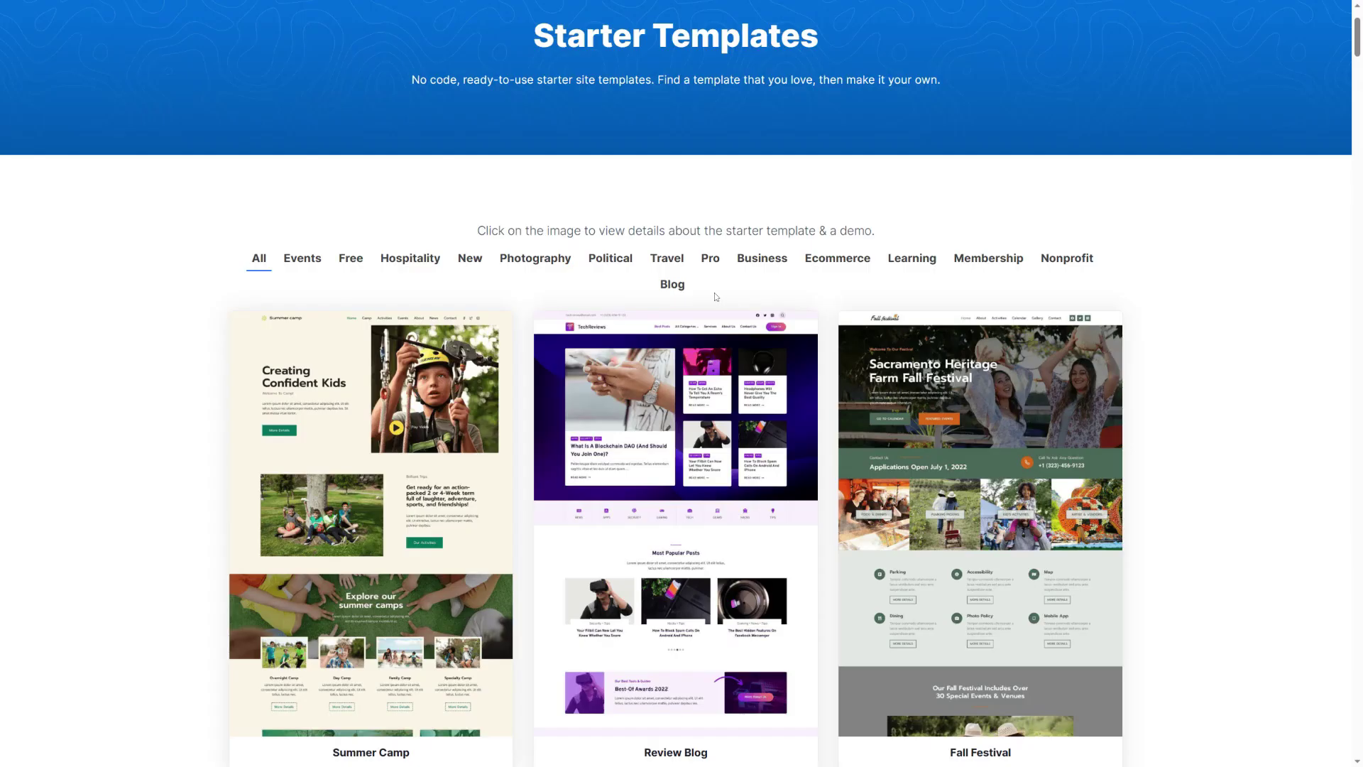
# Filter the Kadence Starter Templates to Ecommerce and browse the online store designs.
pyautogui.click(837, 259)
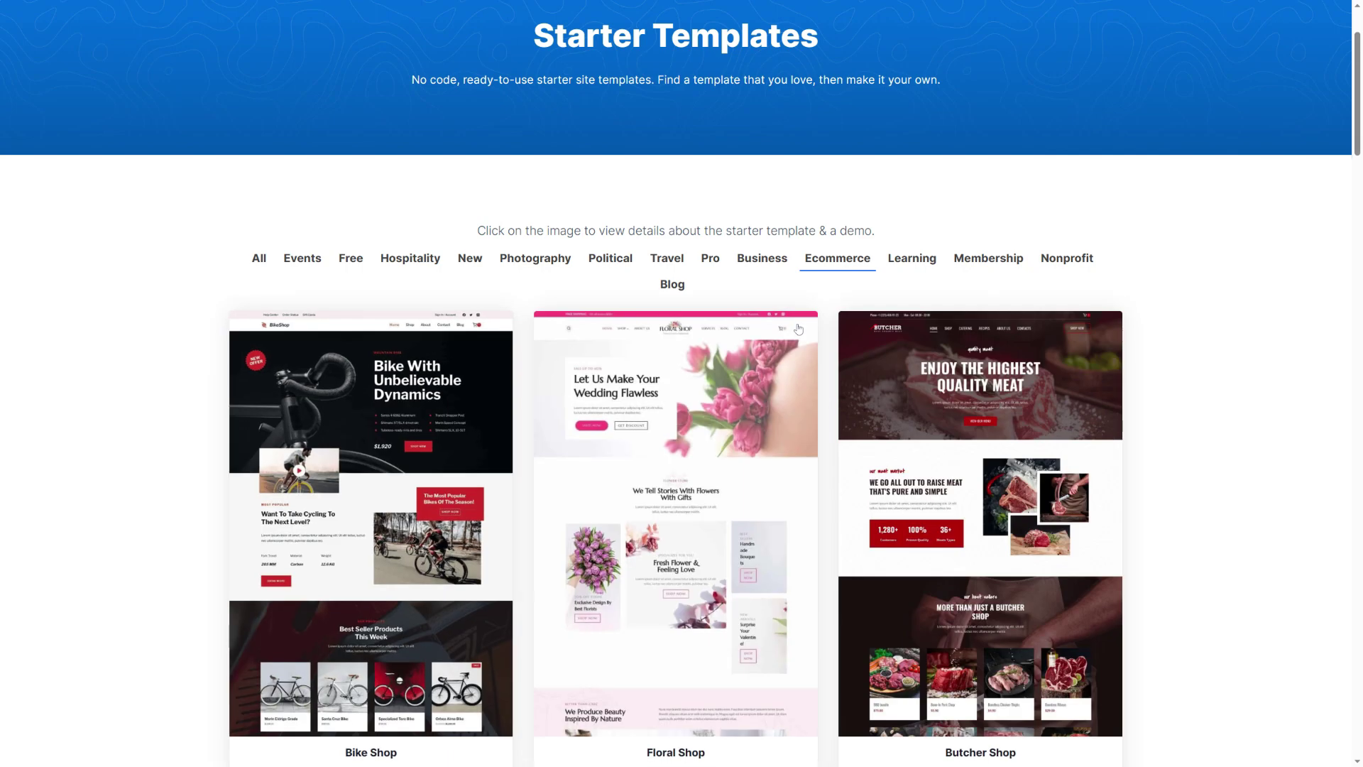
pyautogui.scroll(-20, 799, 328)
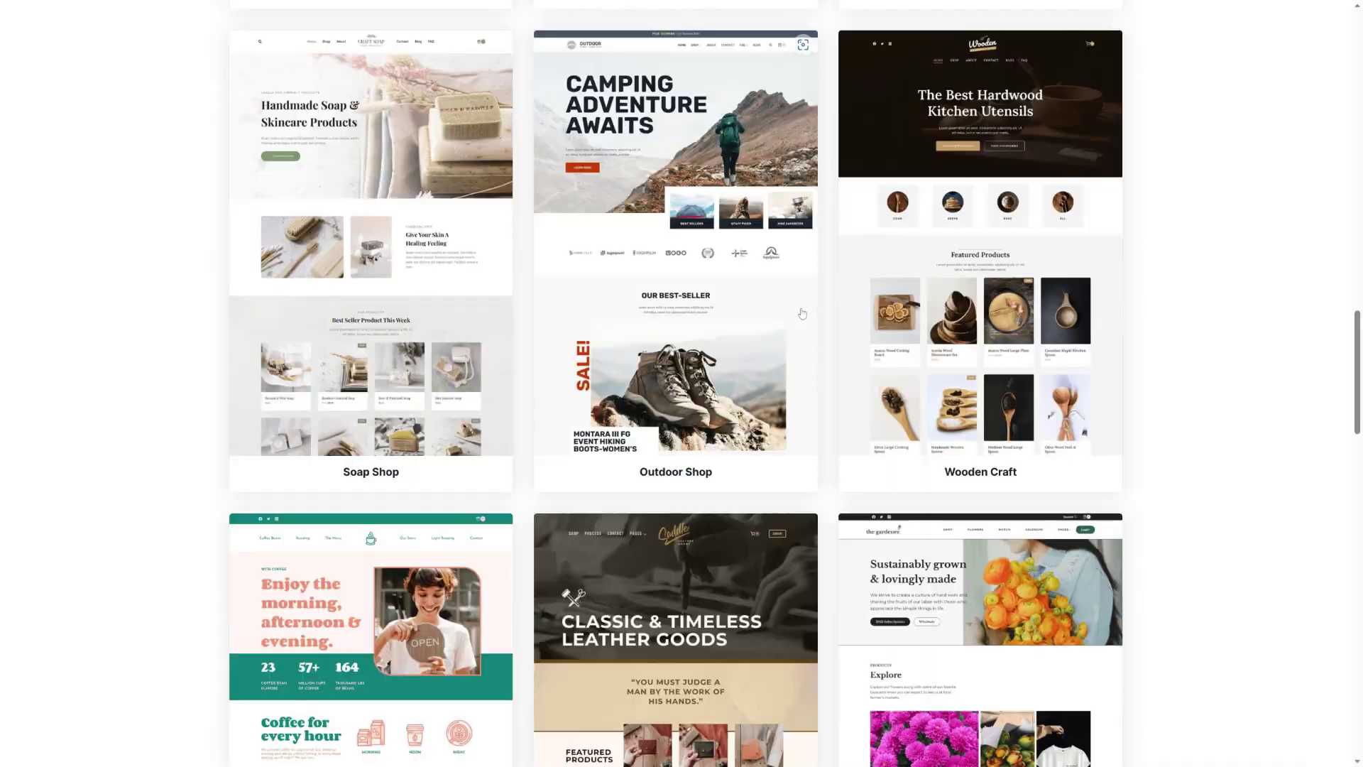
pyautogui.scroll(-20, 802, 313)
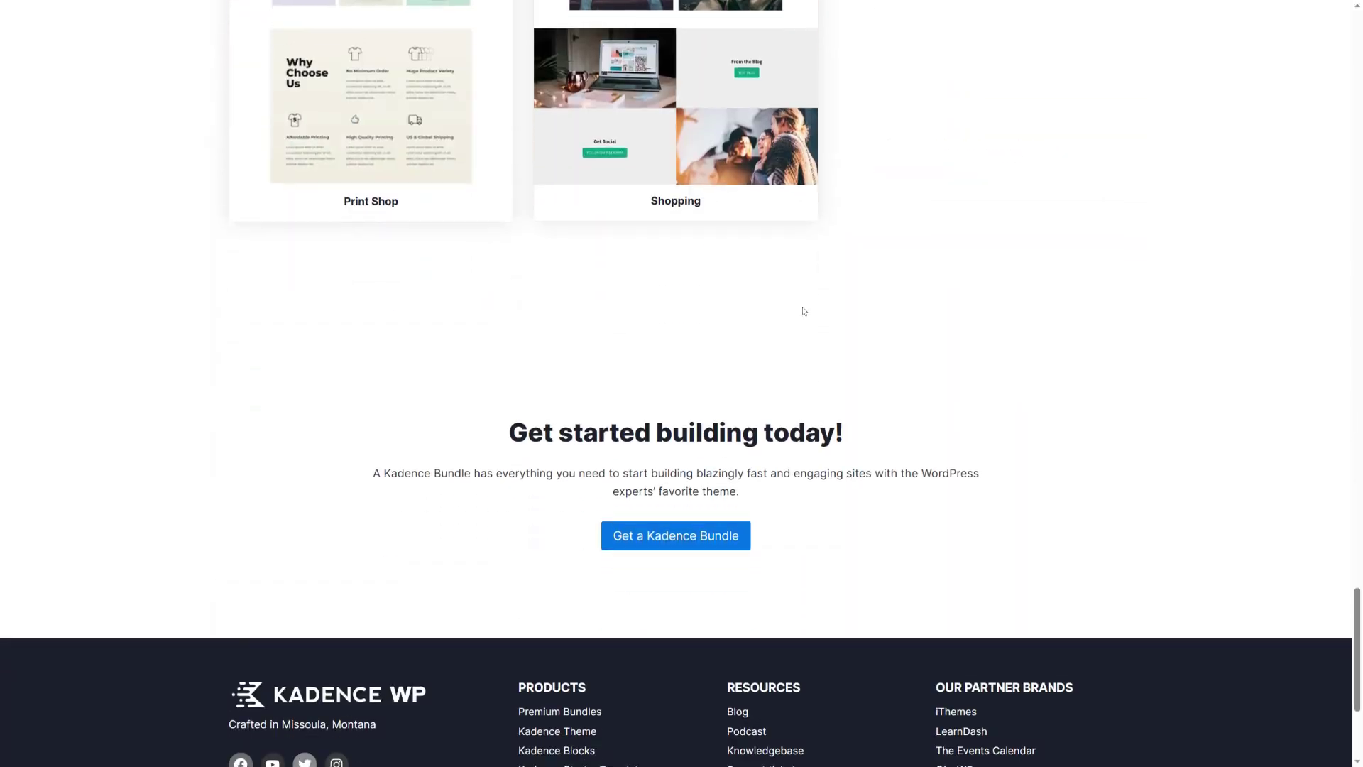
pyautogui.scroll(20, 804, 311)
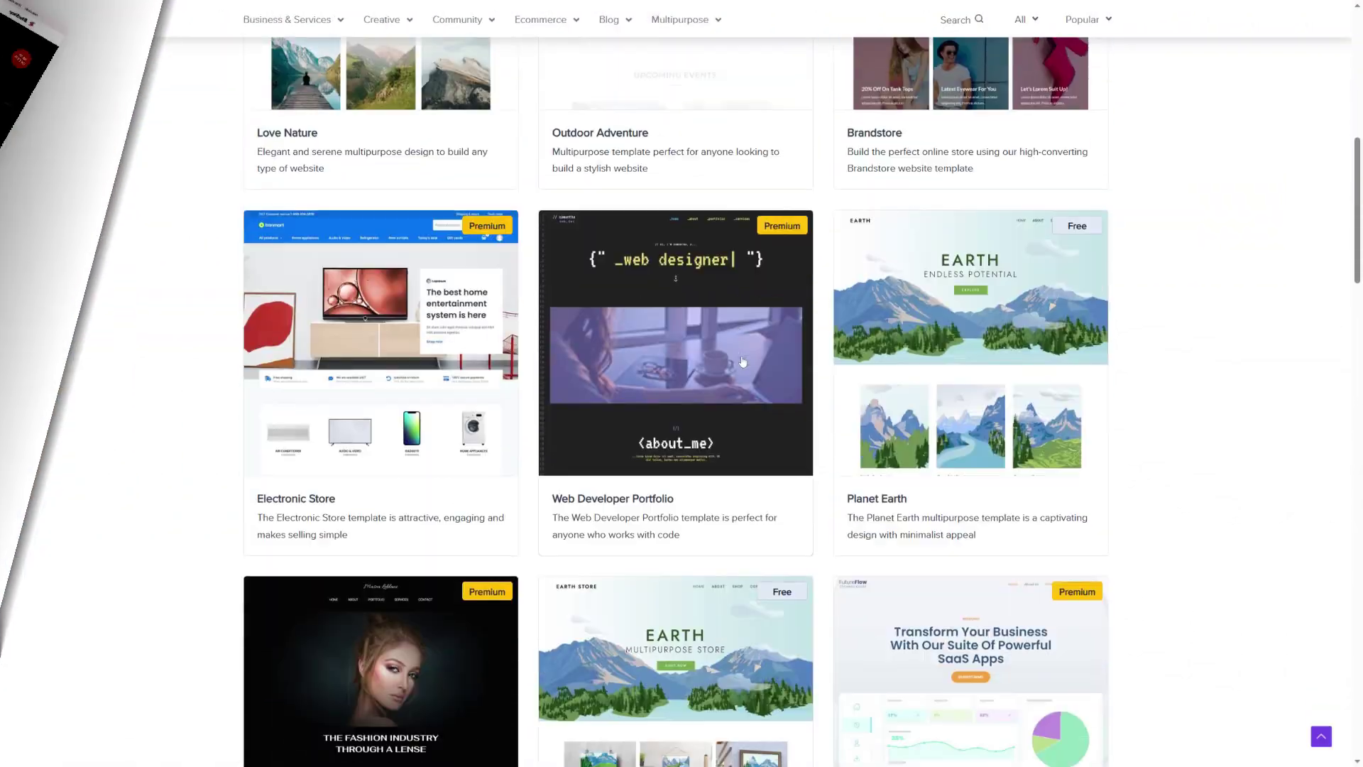
# Browse the first page of the multi-category template gallery, comparing its free and premium website designs.
pyautogui.scroll(-12, 816, 348)
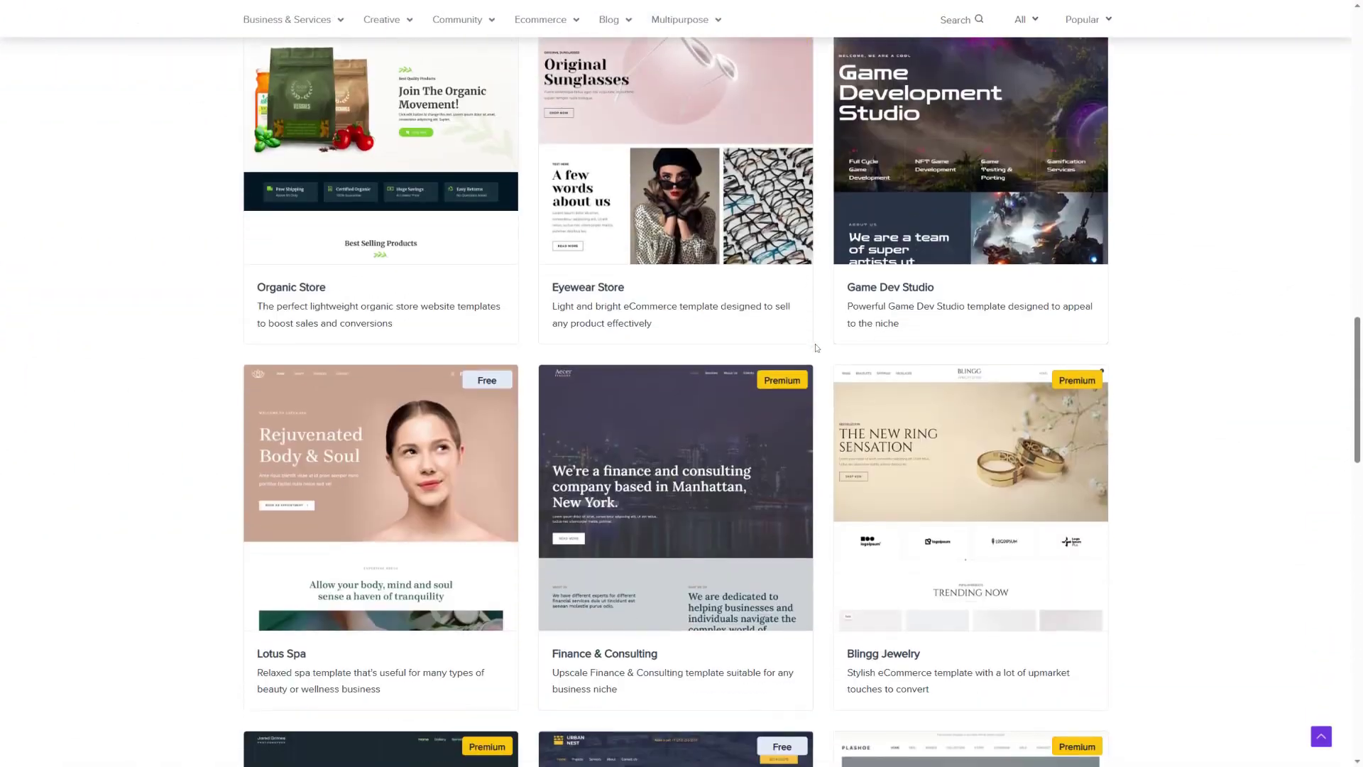
pyautogui.scroll(-9, 817, 347)
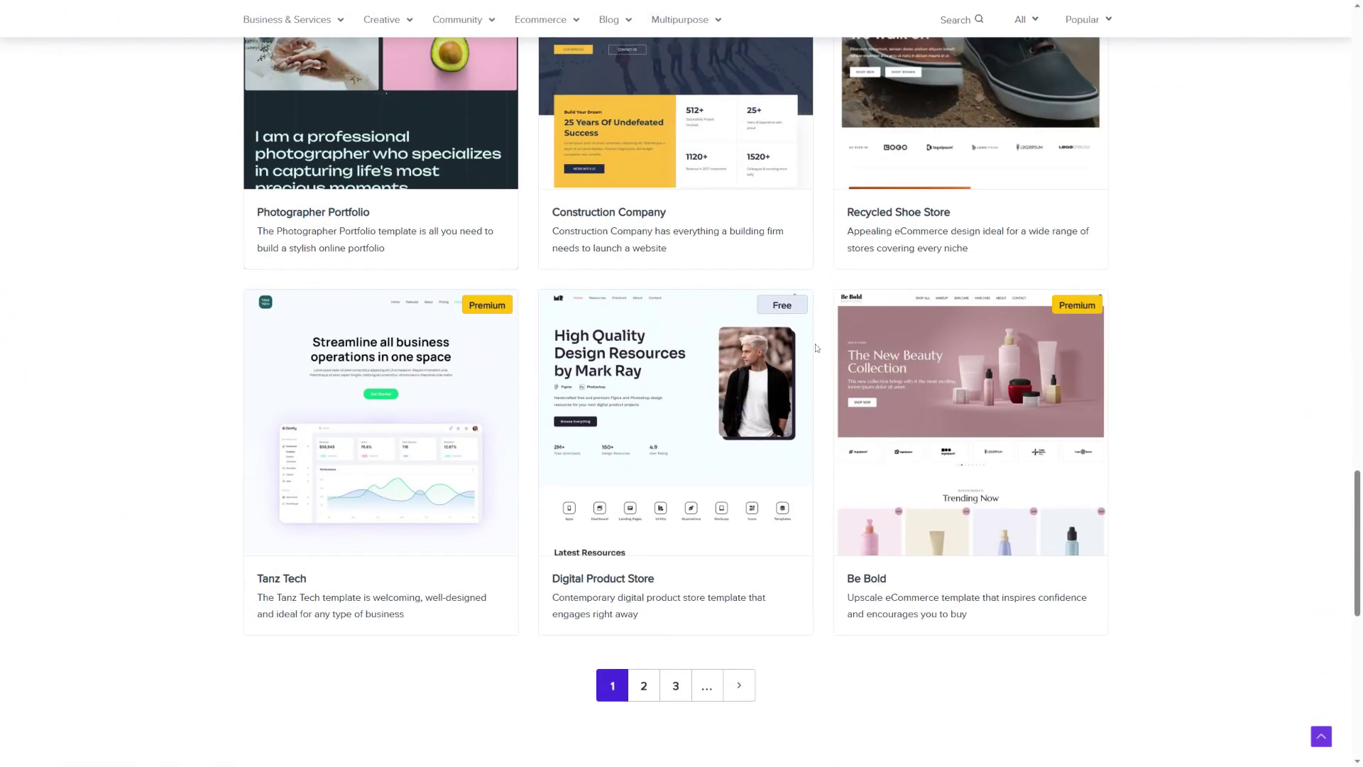
pyautogui.scroll(20, 816, 348)
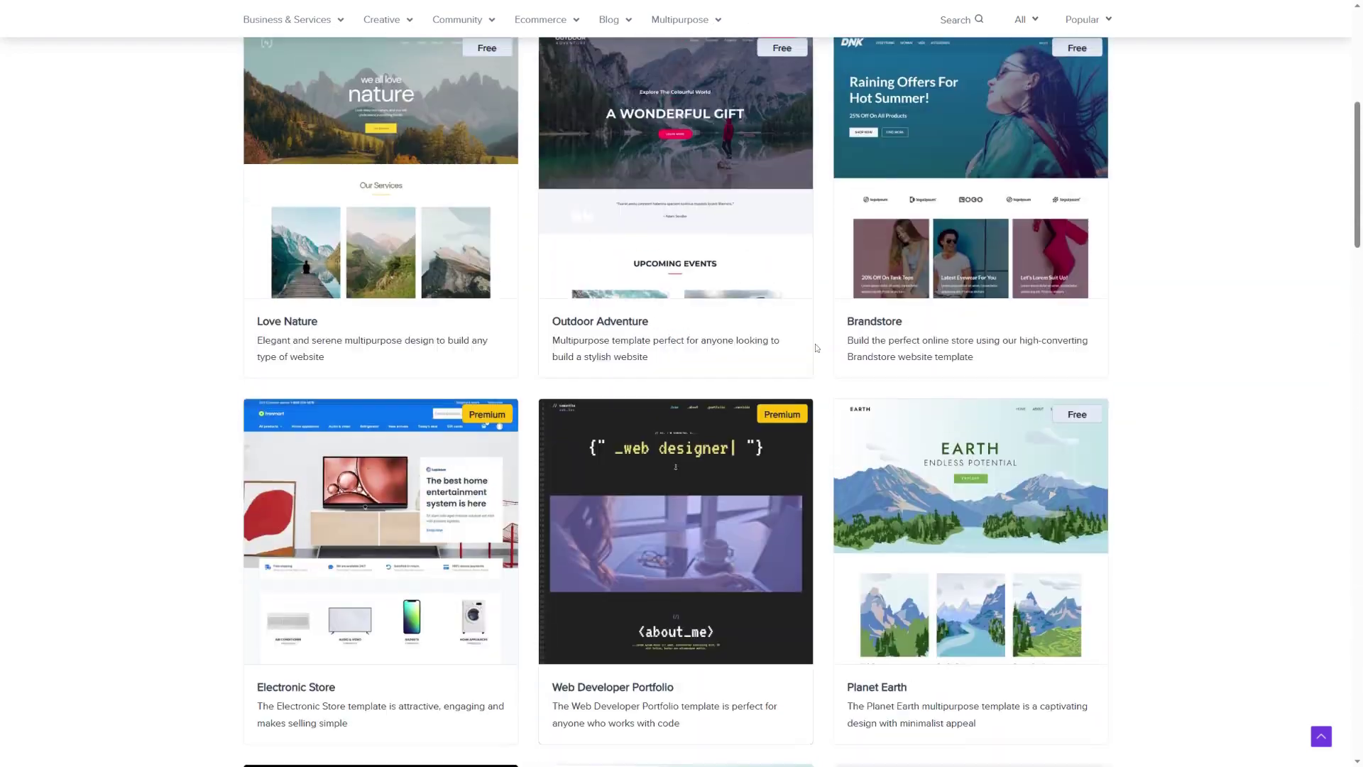
pyautogui.scroll(5, 816, 347)
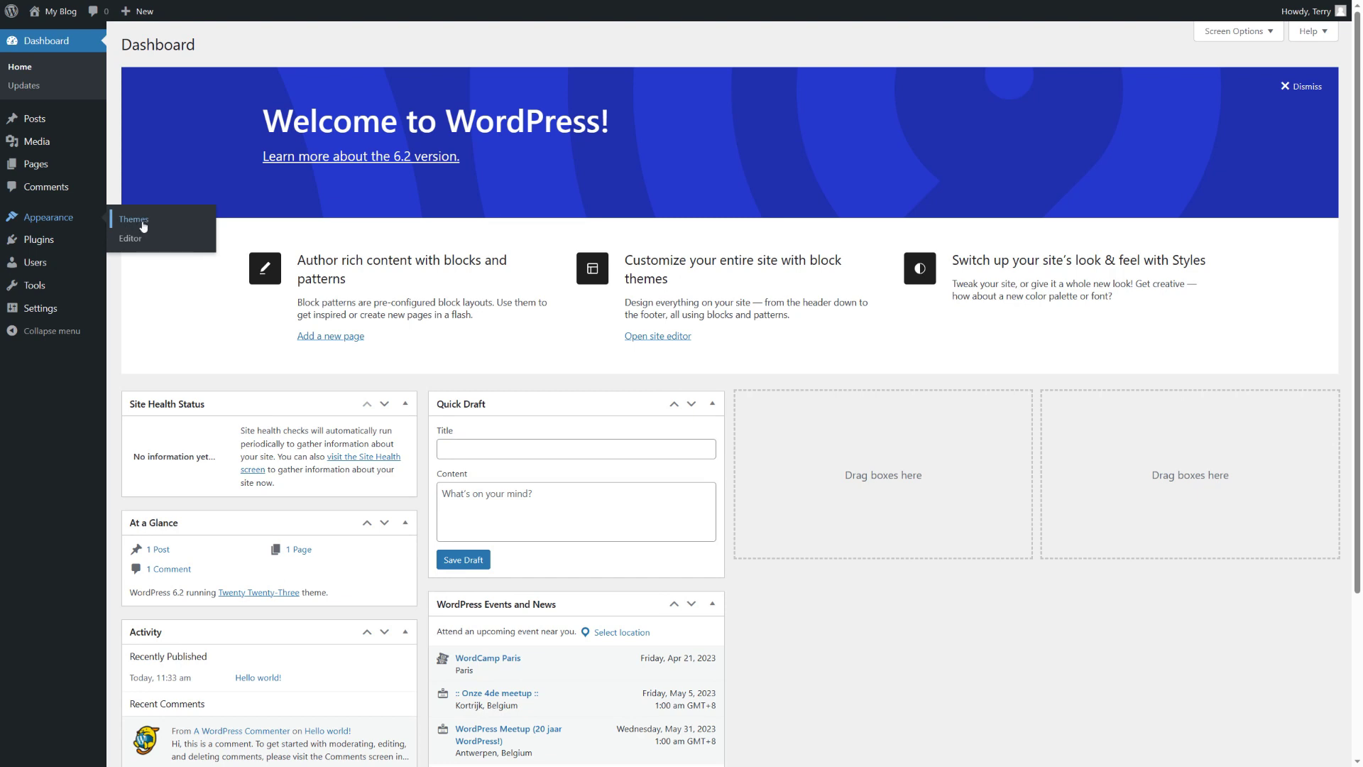
# Open the theme management pages in WordPress and PrestaShop, and the Plugins page in WordPress.
pyautogui.click(142, 226)
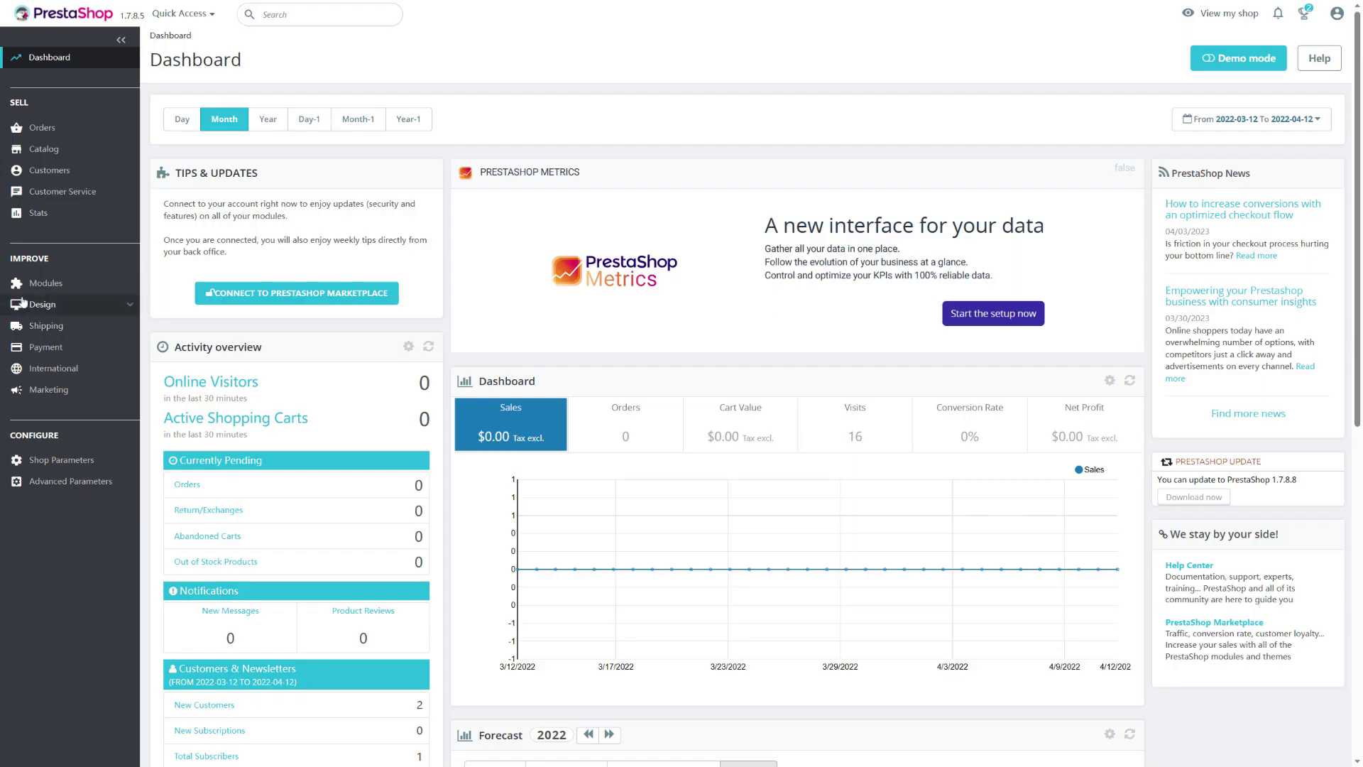
pyautogui.moveTo(43, 304)
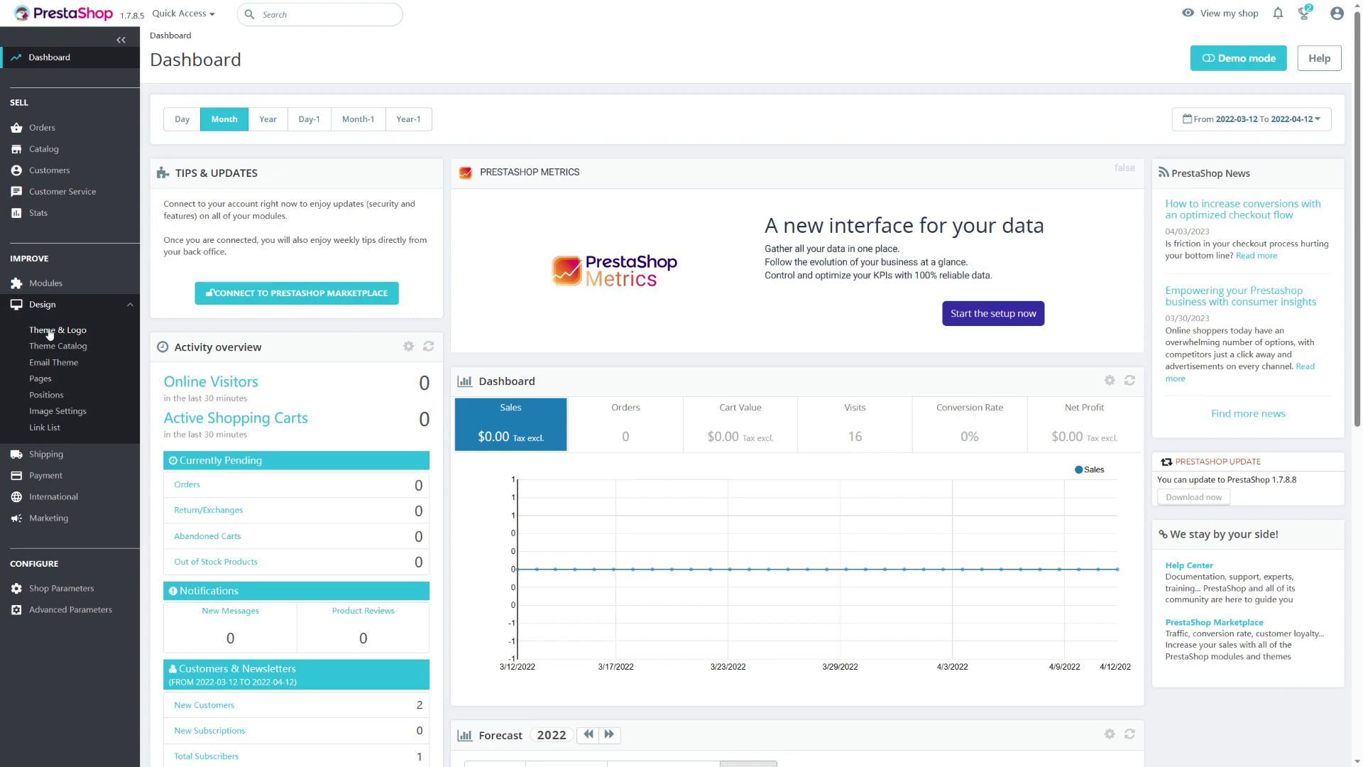
pyautogui.click(49, 331)
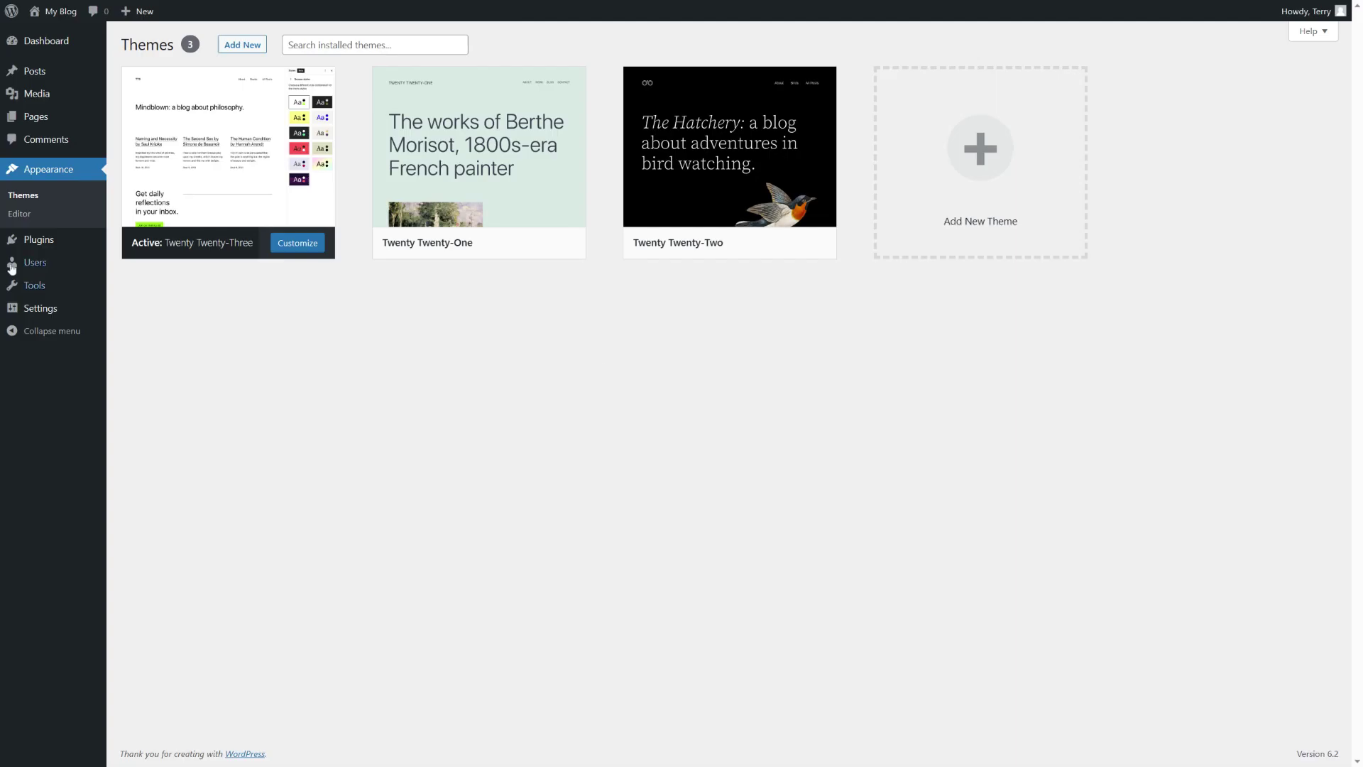
pyautogui.click(37, 241)
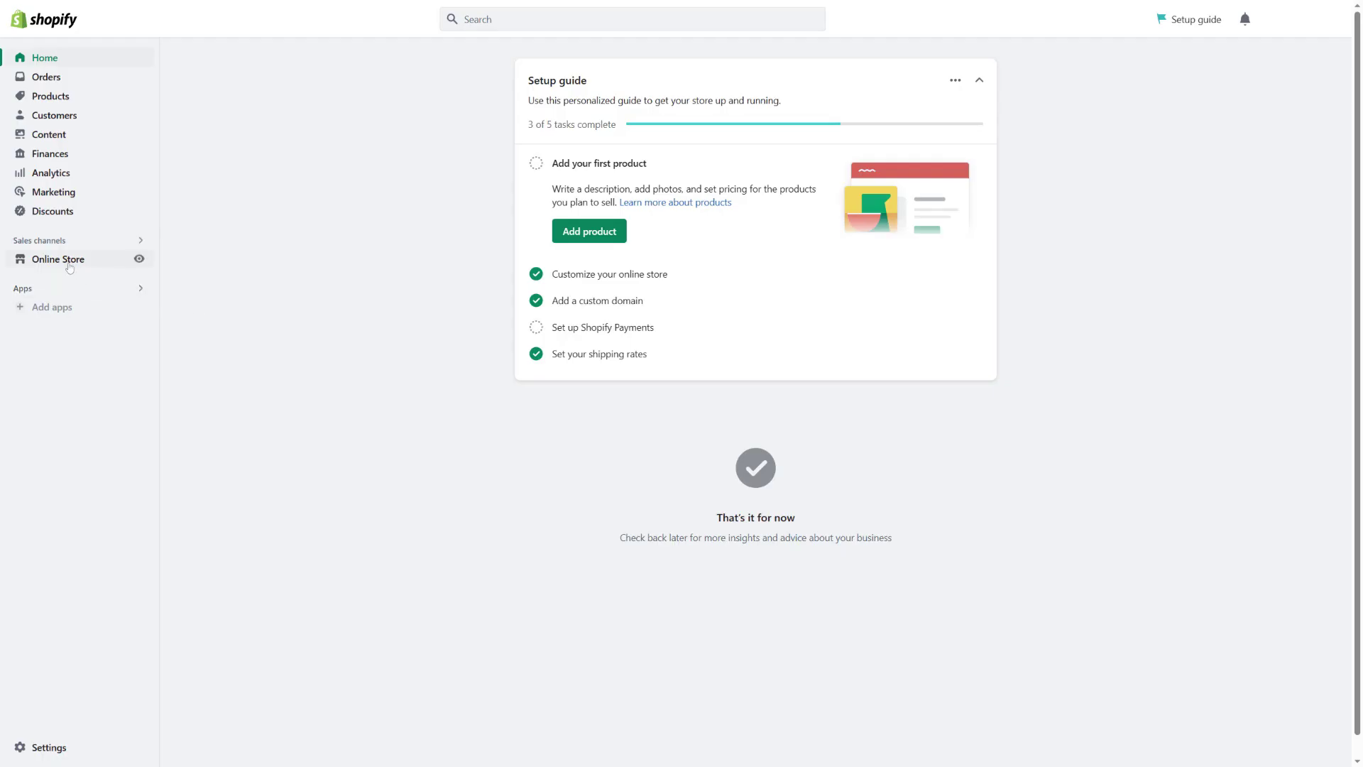
# Switch to Shopify, review the Online Store's theme library and popular free themes, and open the Theme Store.
pyautogui.click(69, 266)
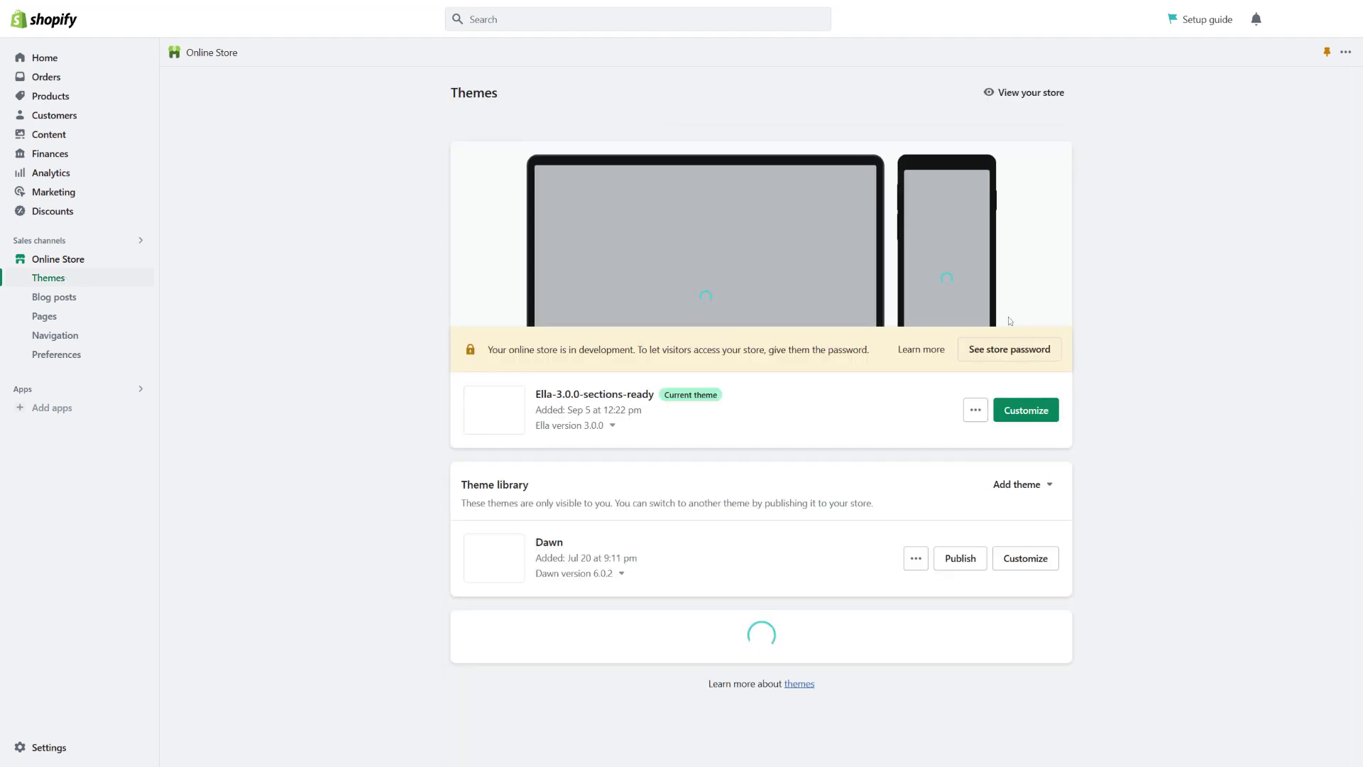
pyautogui.scroll(-4, 1151, 325)
pyautogui.scroll(-1, 1153, 327)
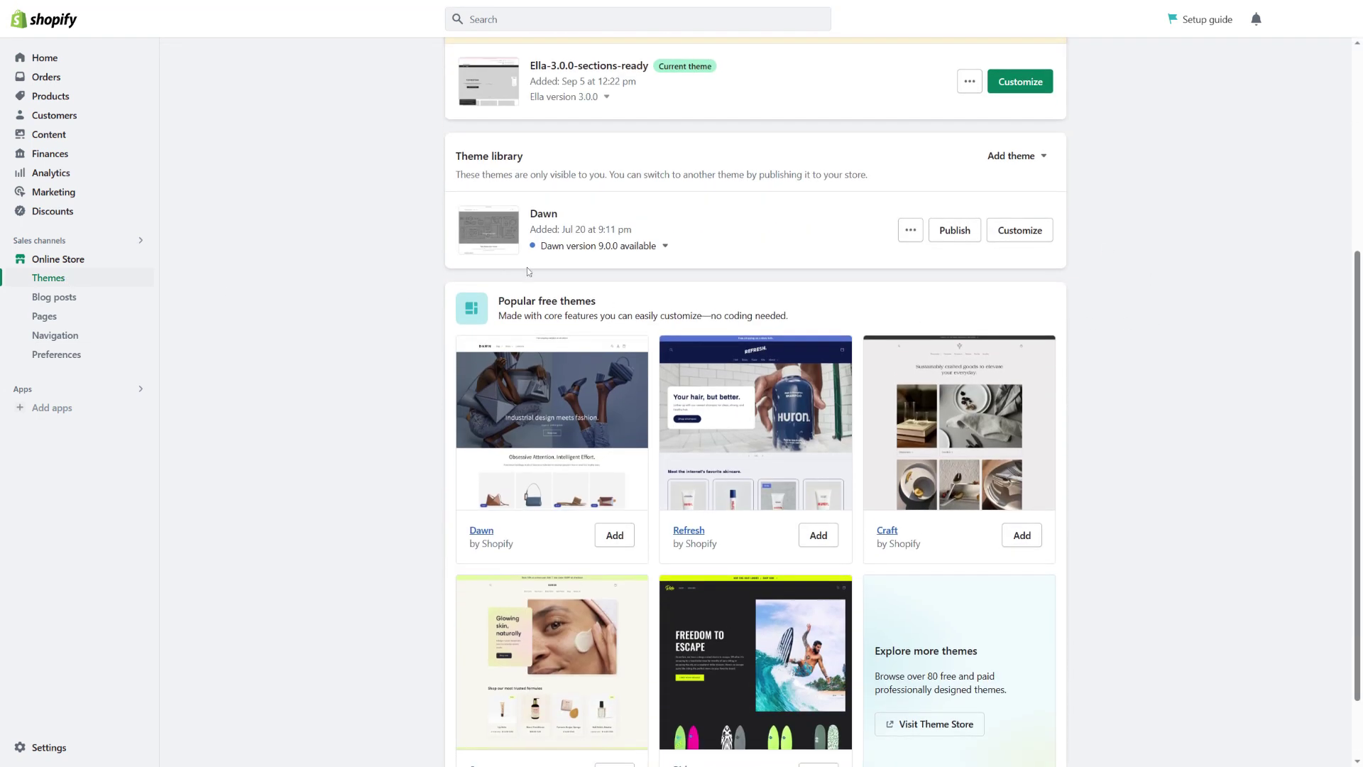
pyautogui.scroll(-2, 695, 583)
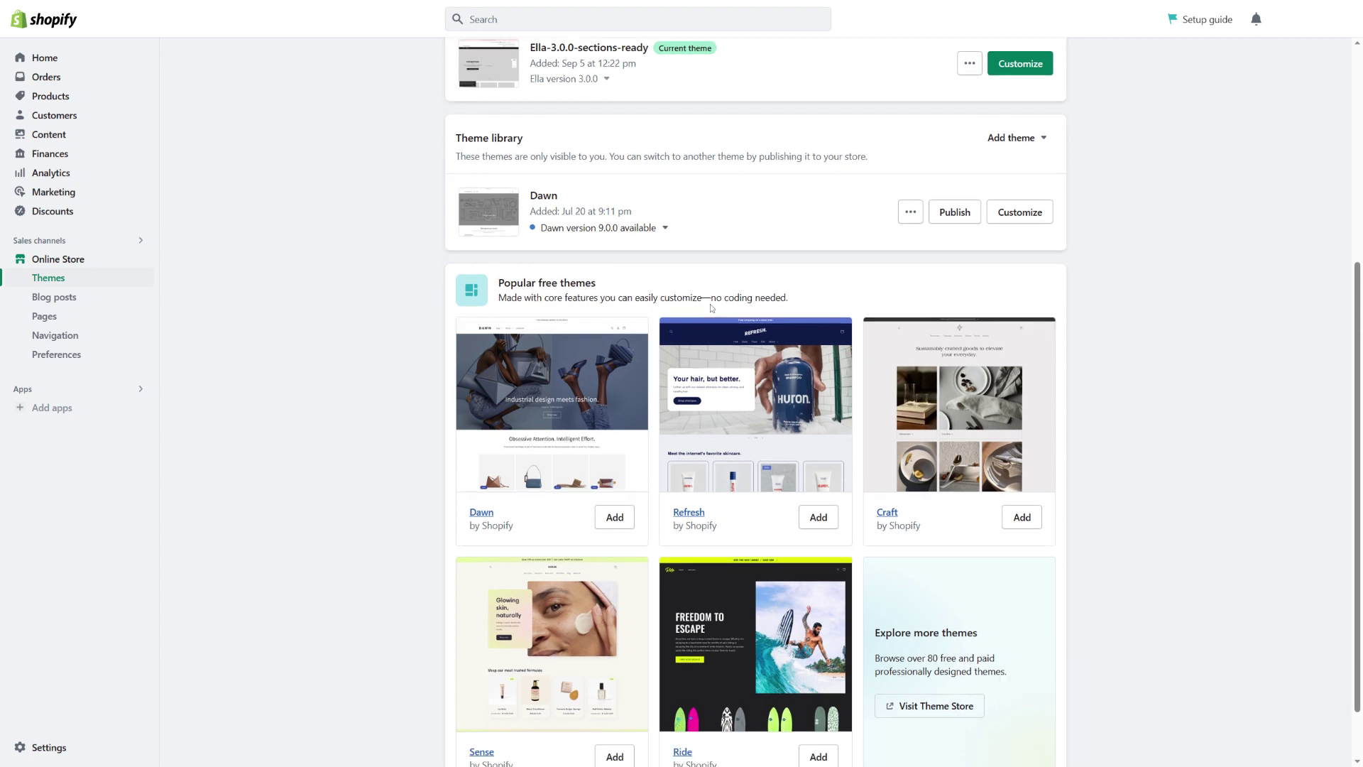
pyautogui.click(922, 638)
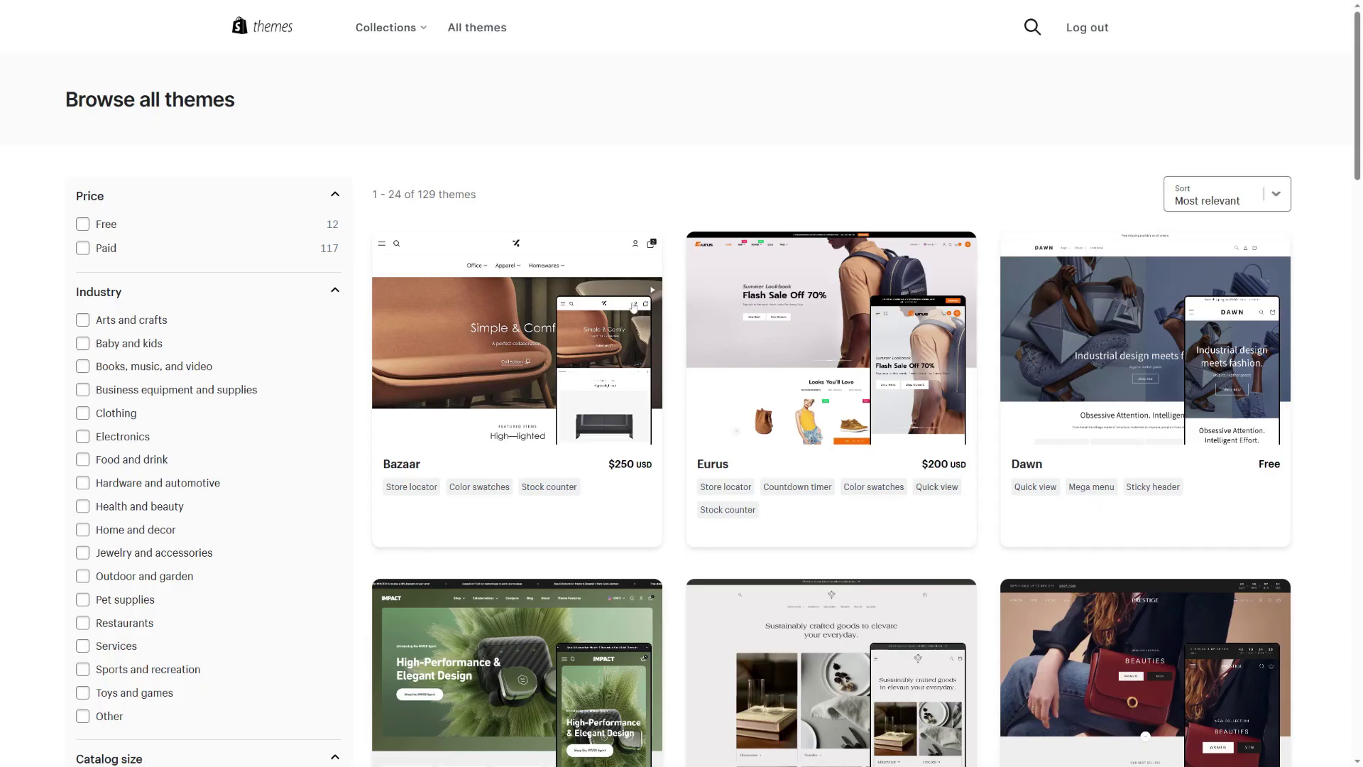
# Filter the Shopify Theme Store to free themes, browse the designs, and clear the price filter.
pyautogui.scroll(-5, 117, 234)
pyautogui.scroll(5, 107, 229)
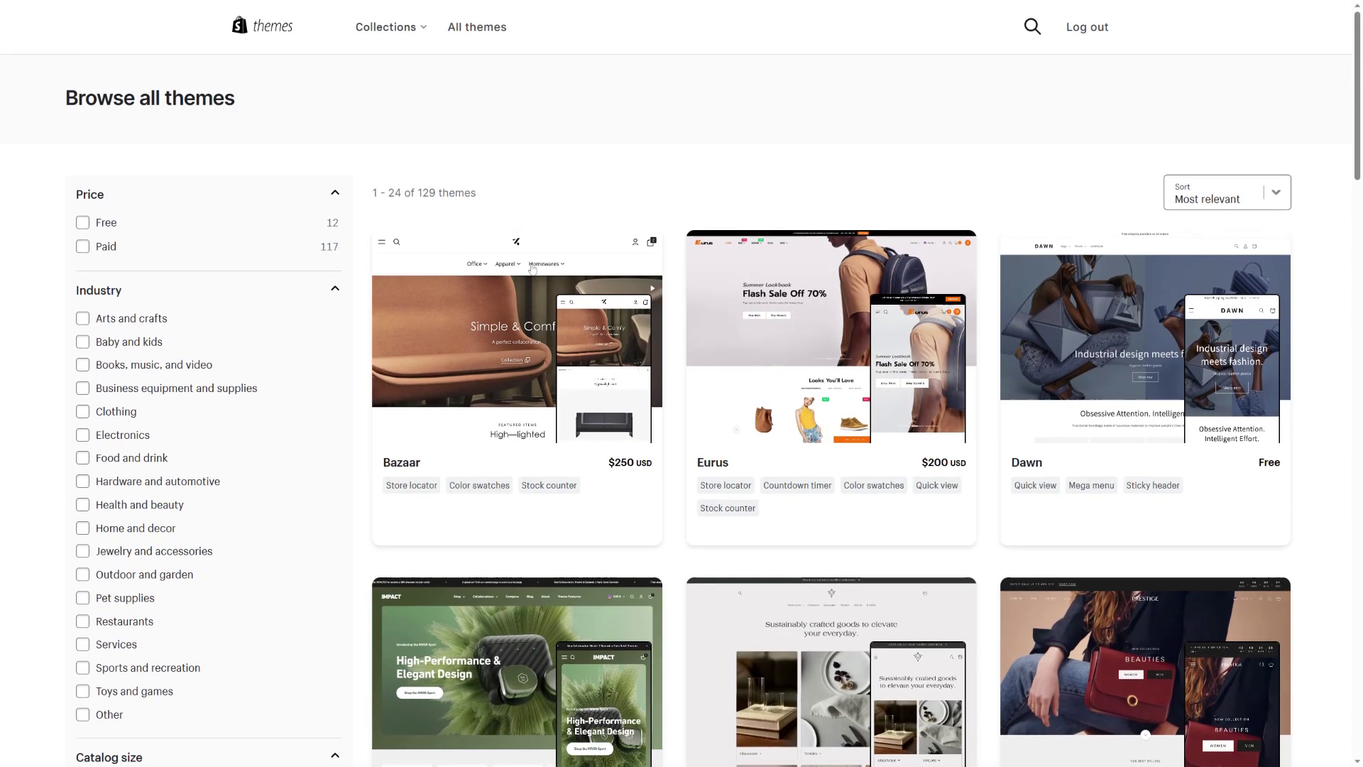
pyautogui.click(83, 225)
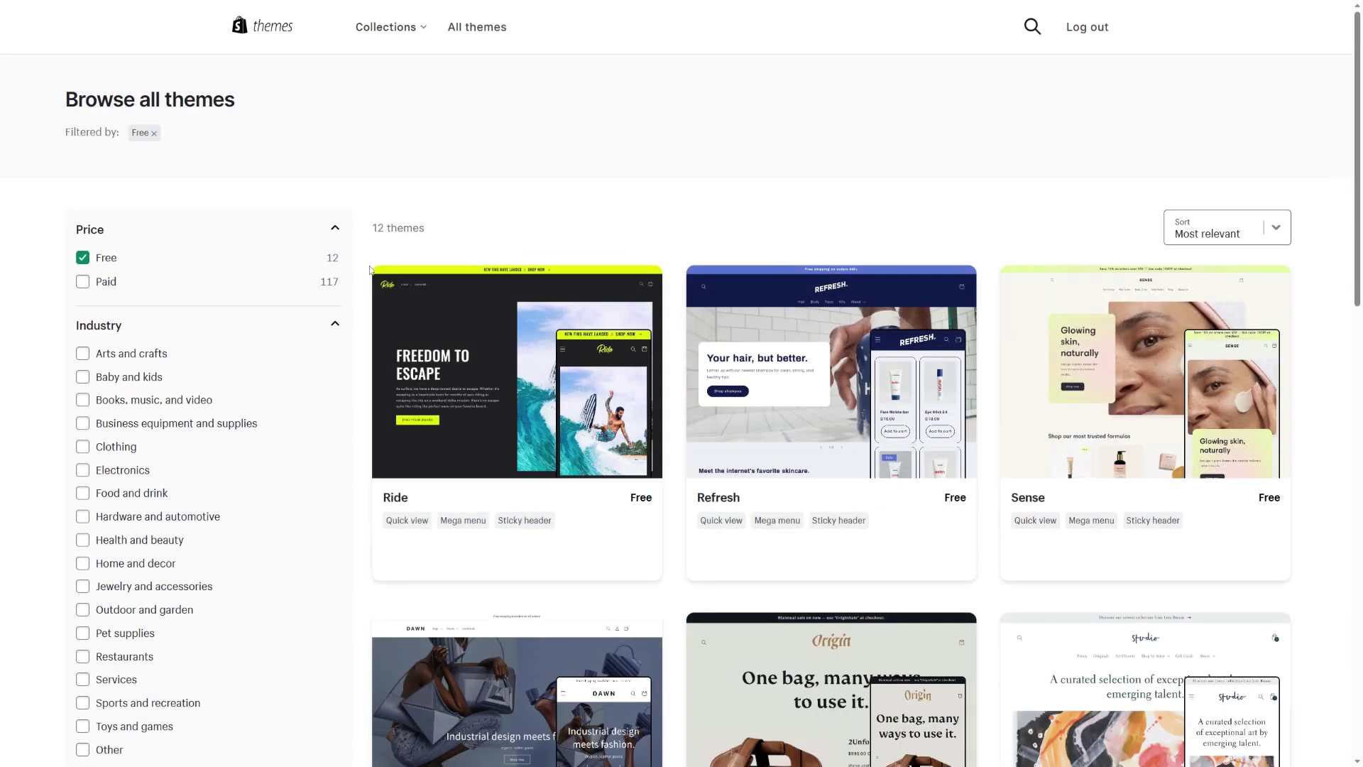
pyautogui.scroll(-14, 1115, 368)
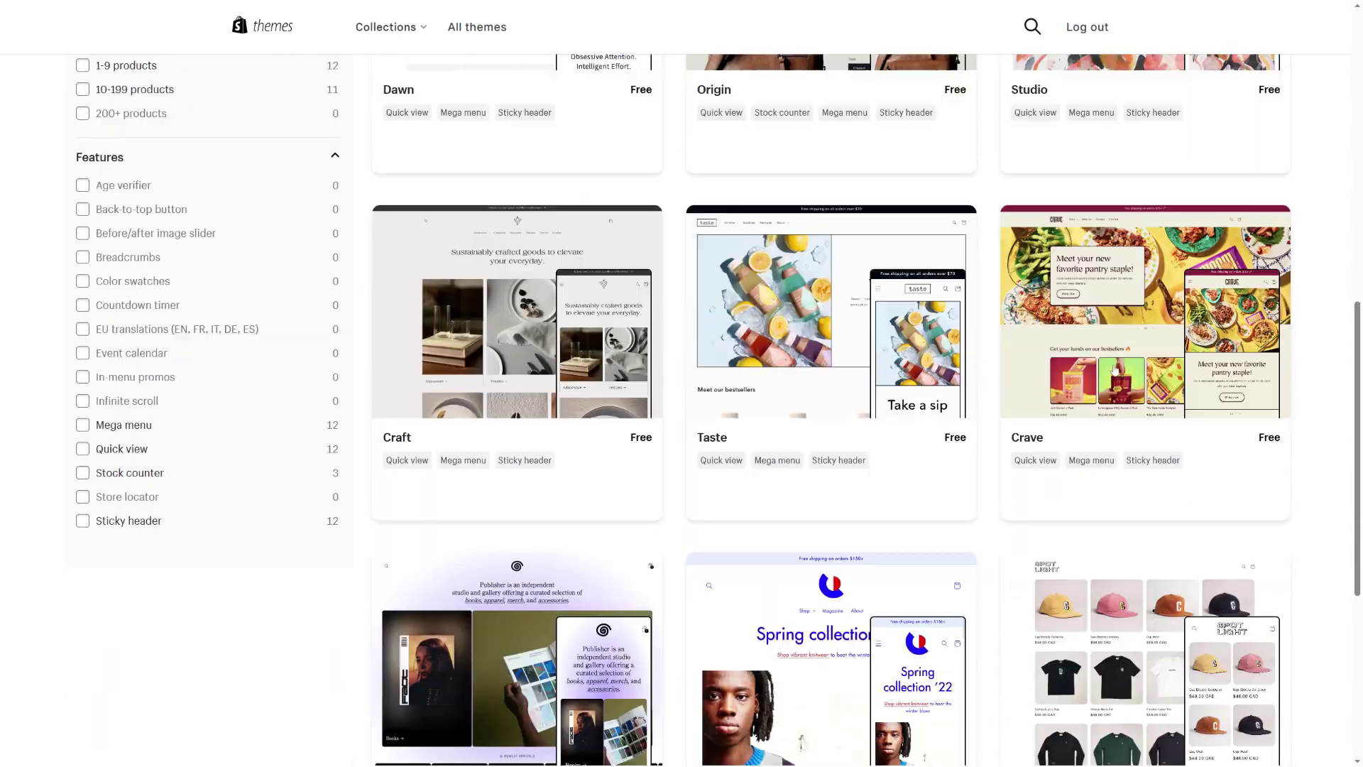
pyautogui.scroll(14, 1115, 368)
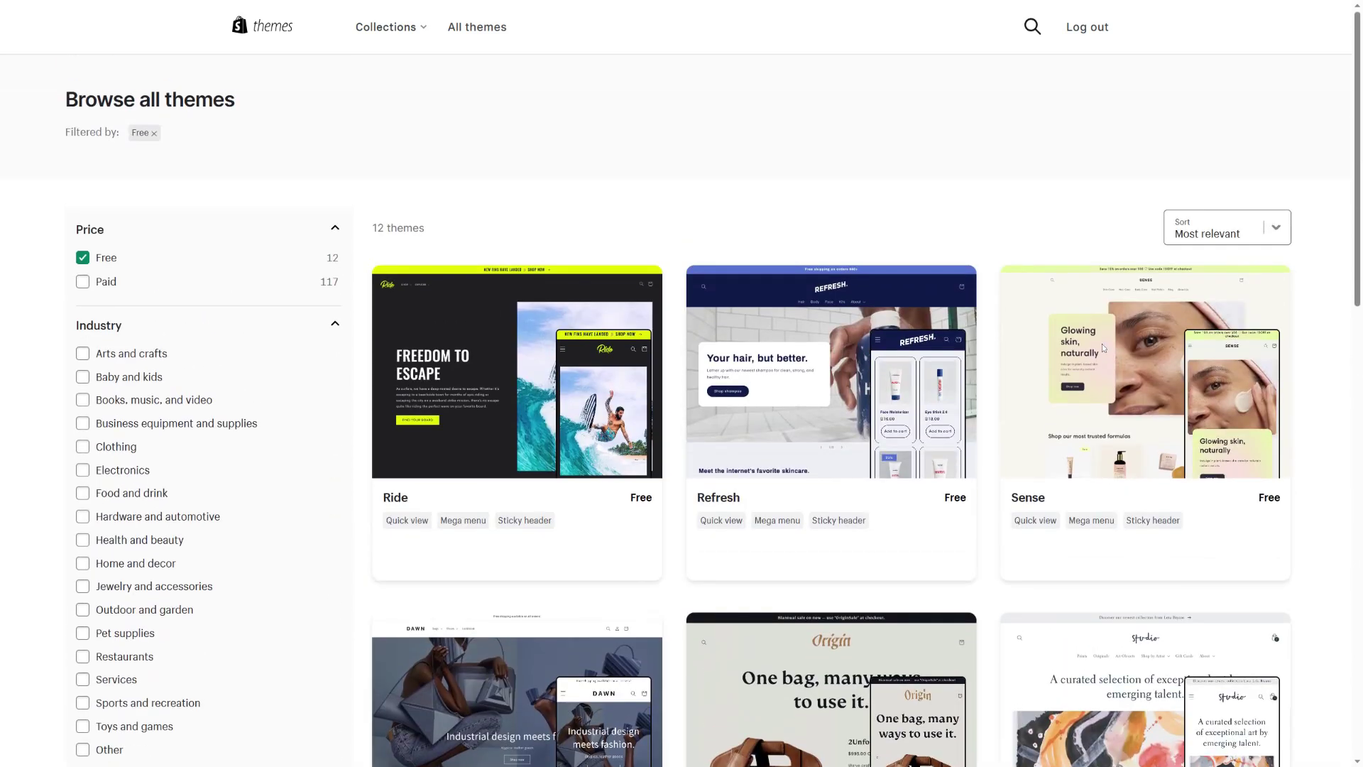
pyautogui.click(82, 257)
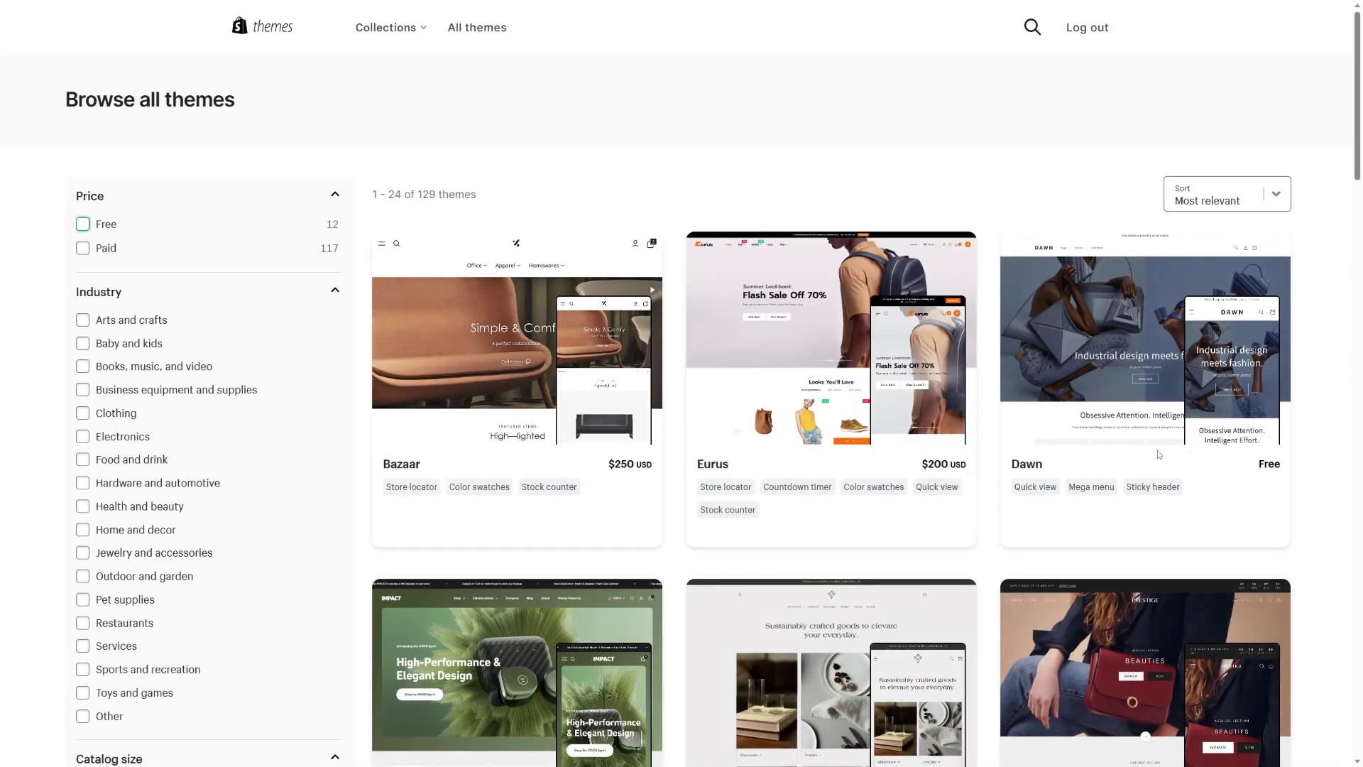
# Browse the template categories on ThemeForest and the homepage of Creative Market as third-party theme sources.
pyautogui.click(1075, 298)
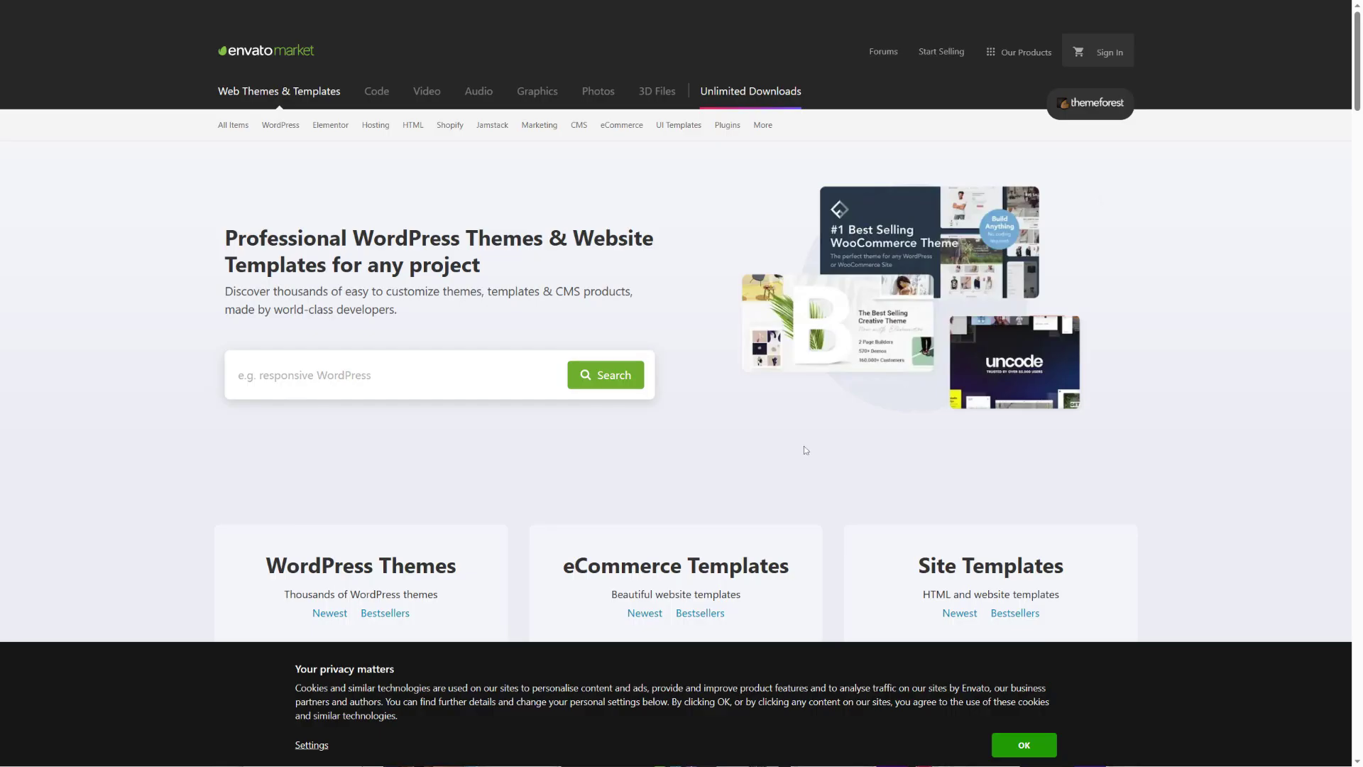
pyautogui.scroll(-6, 806, 450)
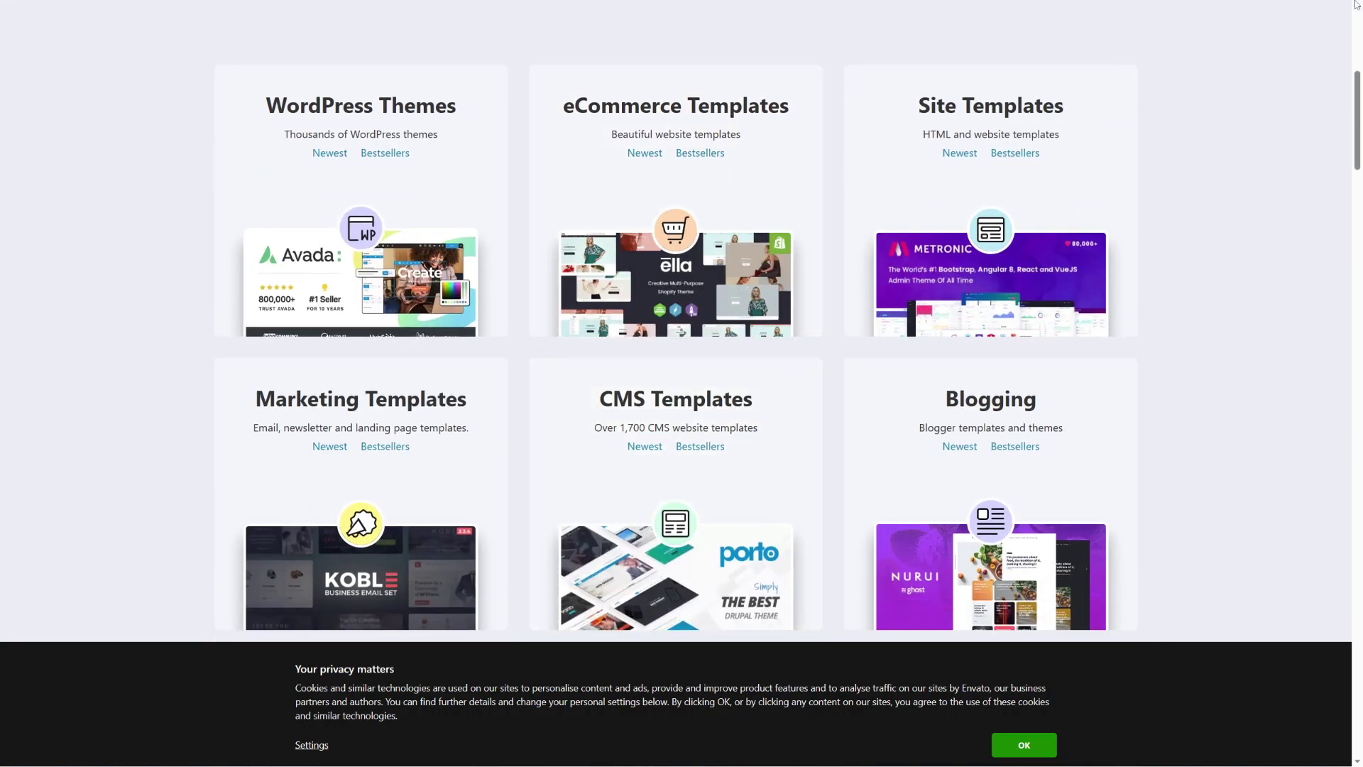
pyautogui.scroll(6, 683, 317)
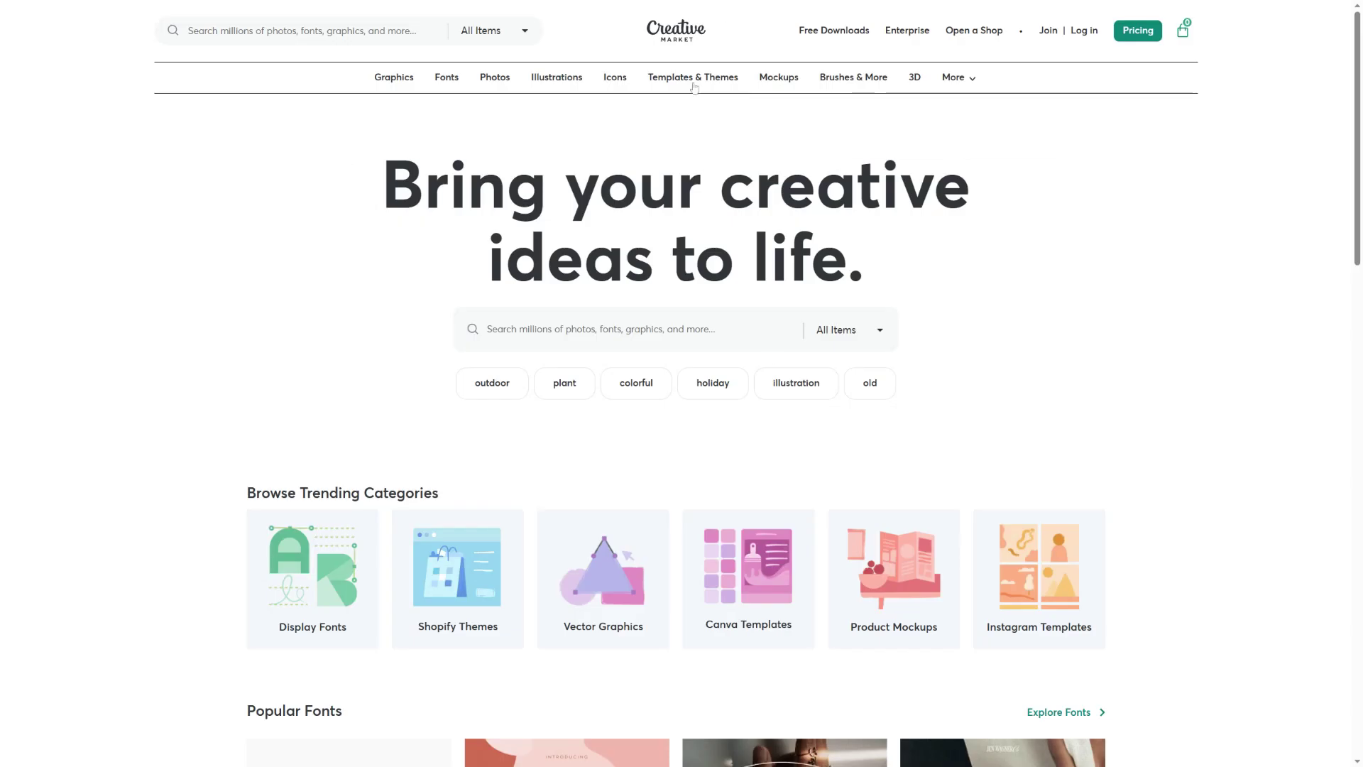
pyautogui.moveTo(695, 84)
pyautogui.scroll(-9, 1249, 355)
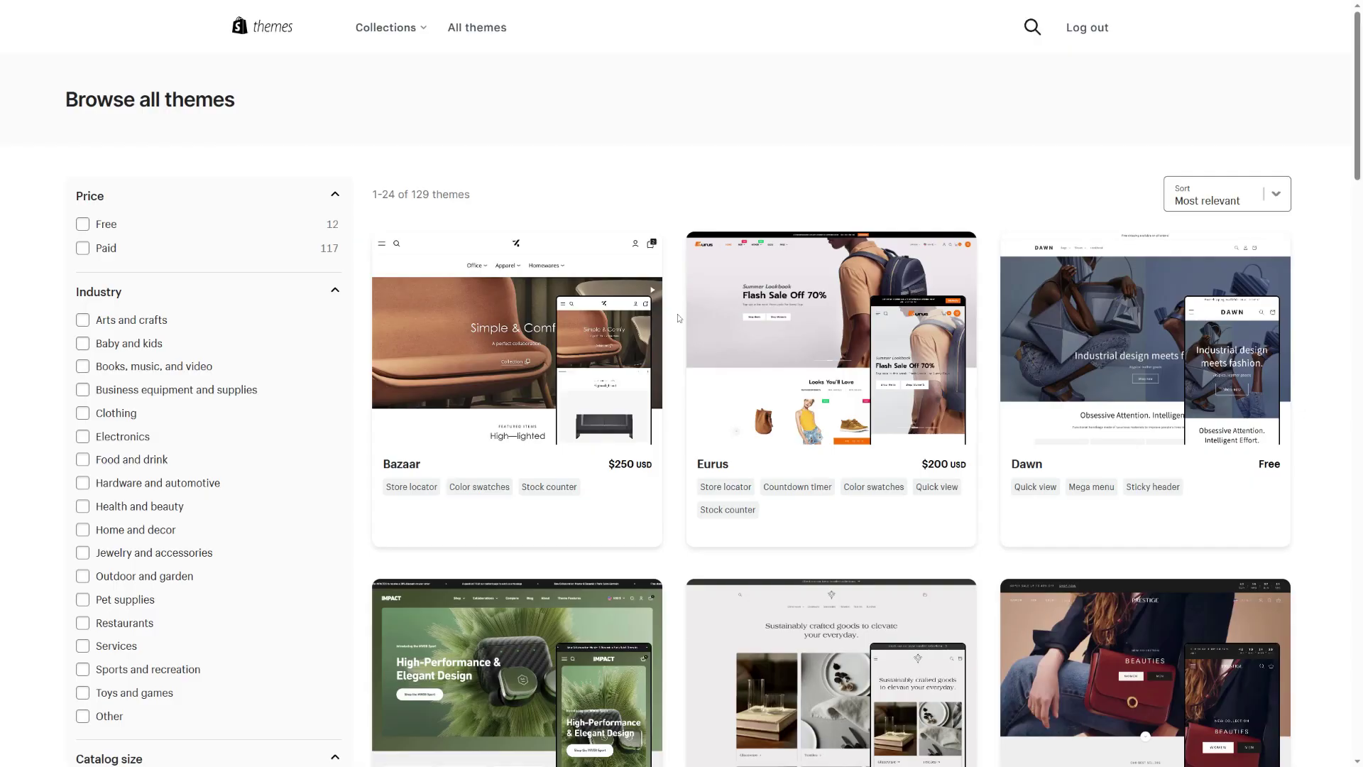
# Return to the Shopify Theme Store, filter it to paid themes, and browse their designs and prices.
pyautogui.click(113, 254)
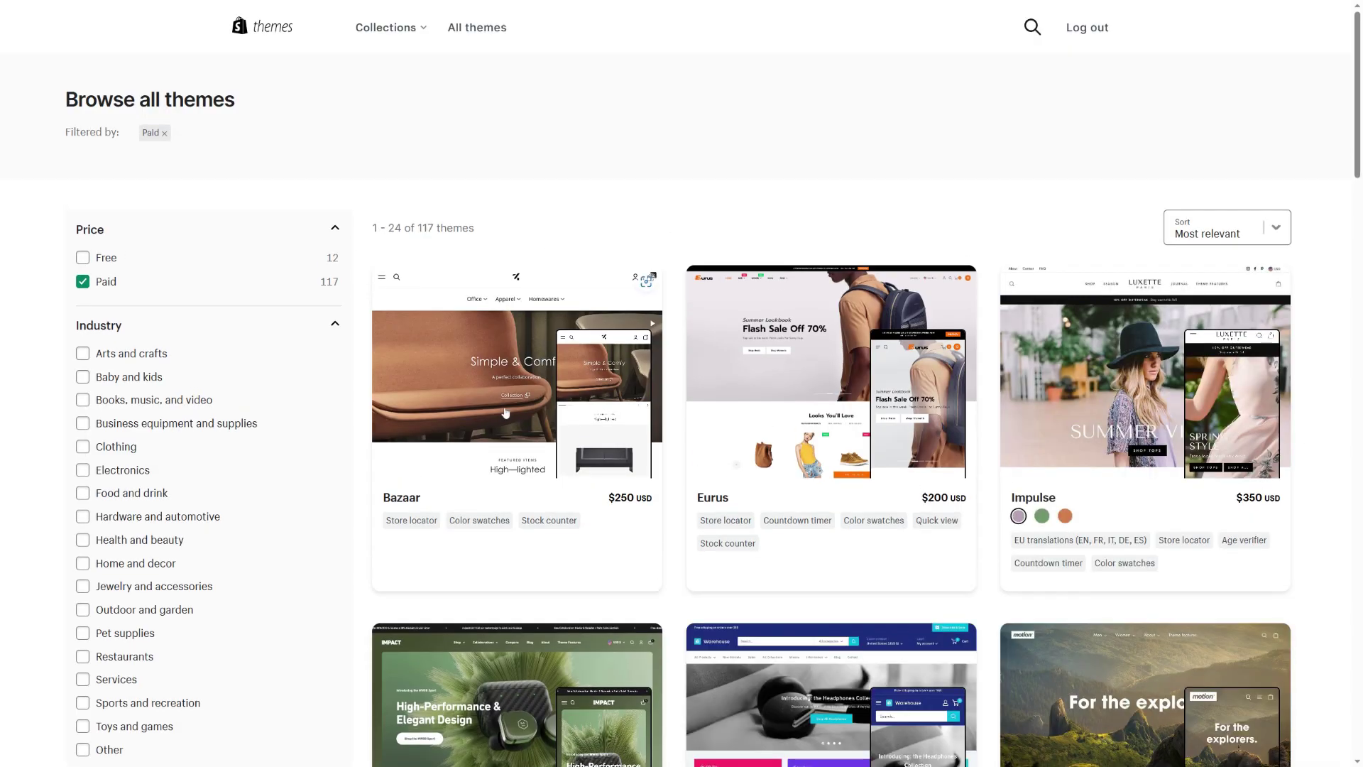
pyautogui.scroll(-2, 1123, 412)
pyautogui.scroll(-20, 1123, 412)
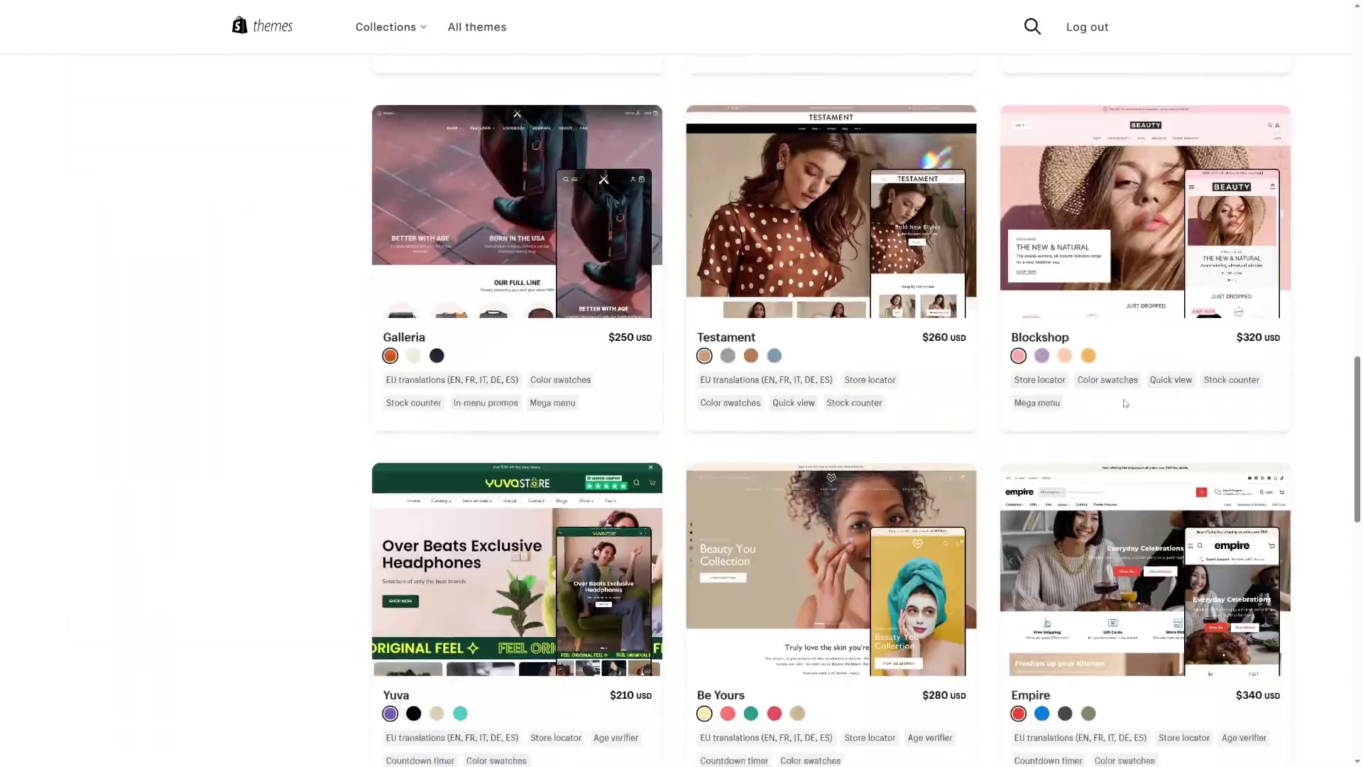
pyautogui.scroll(-6, 1126, 403)
pyautogui.scroll(20, 1055, 395)
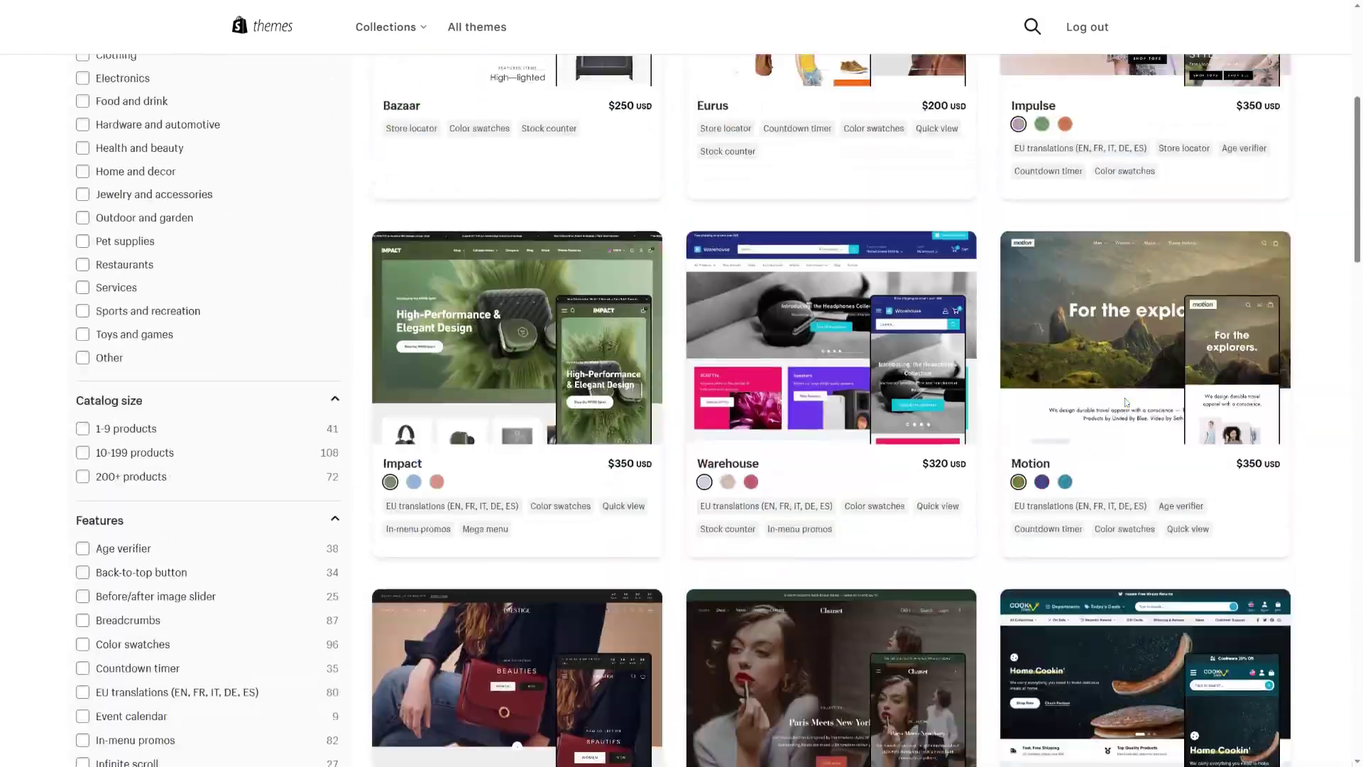
pyautogui.scroll(1, 1055, 394)
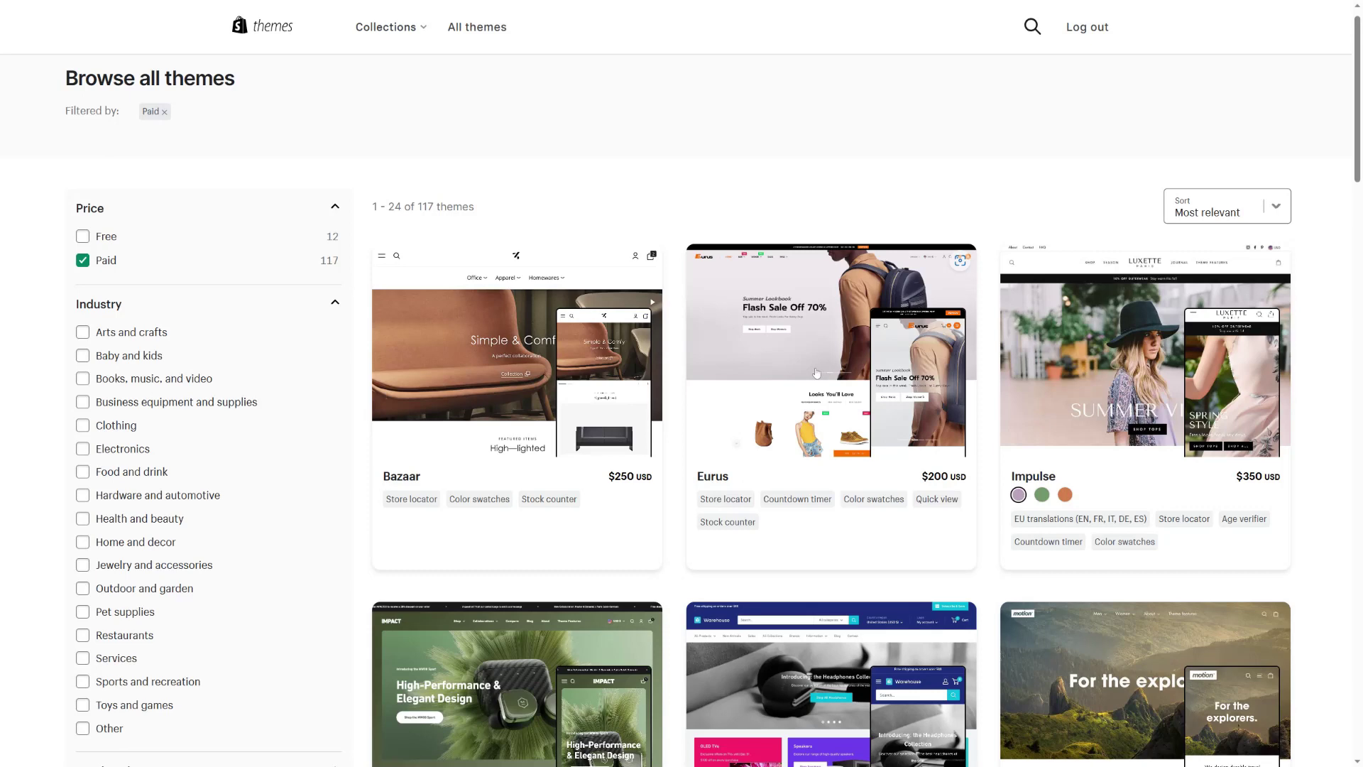
# Open the Eurus theme's page and examine the enlarged images for its built-in features and theme mode.
pyautogui.click(815, 373)
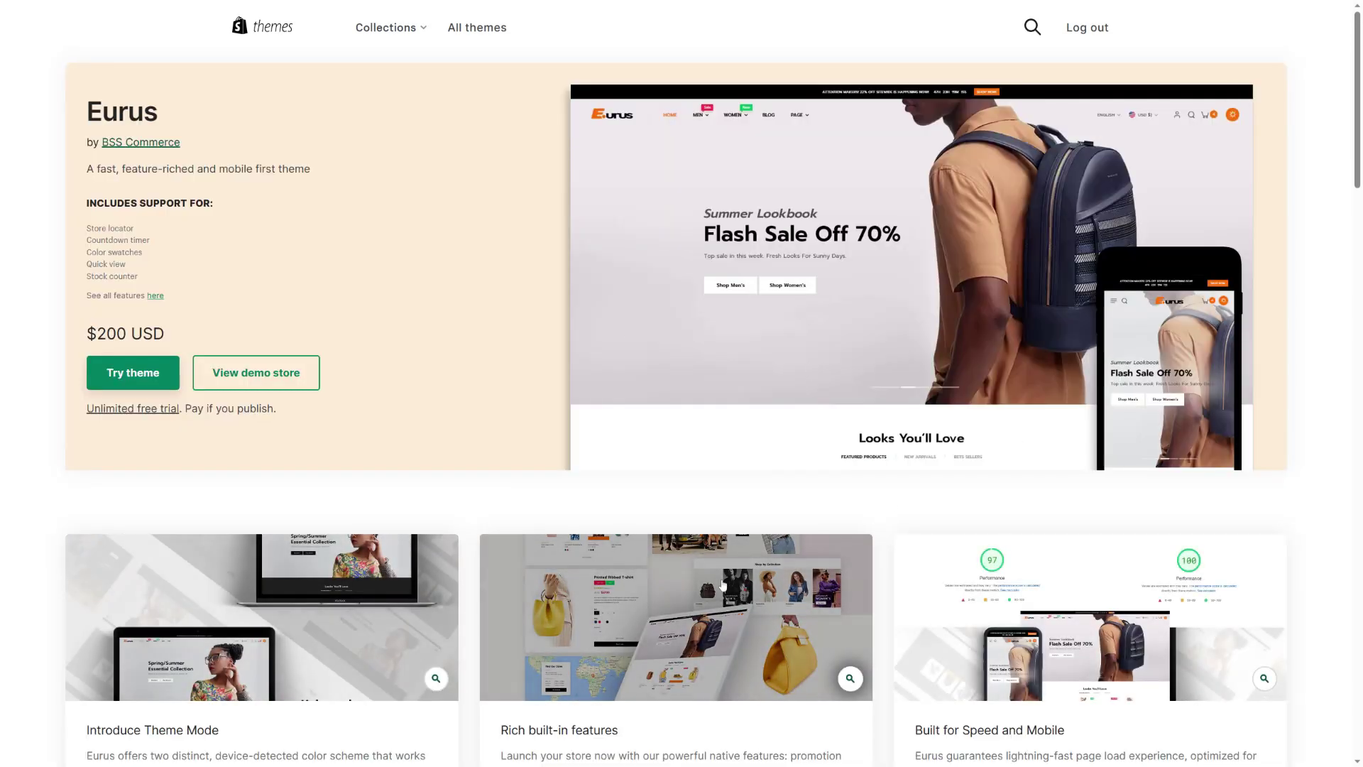
pyautogui.click(696, 582)
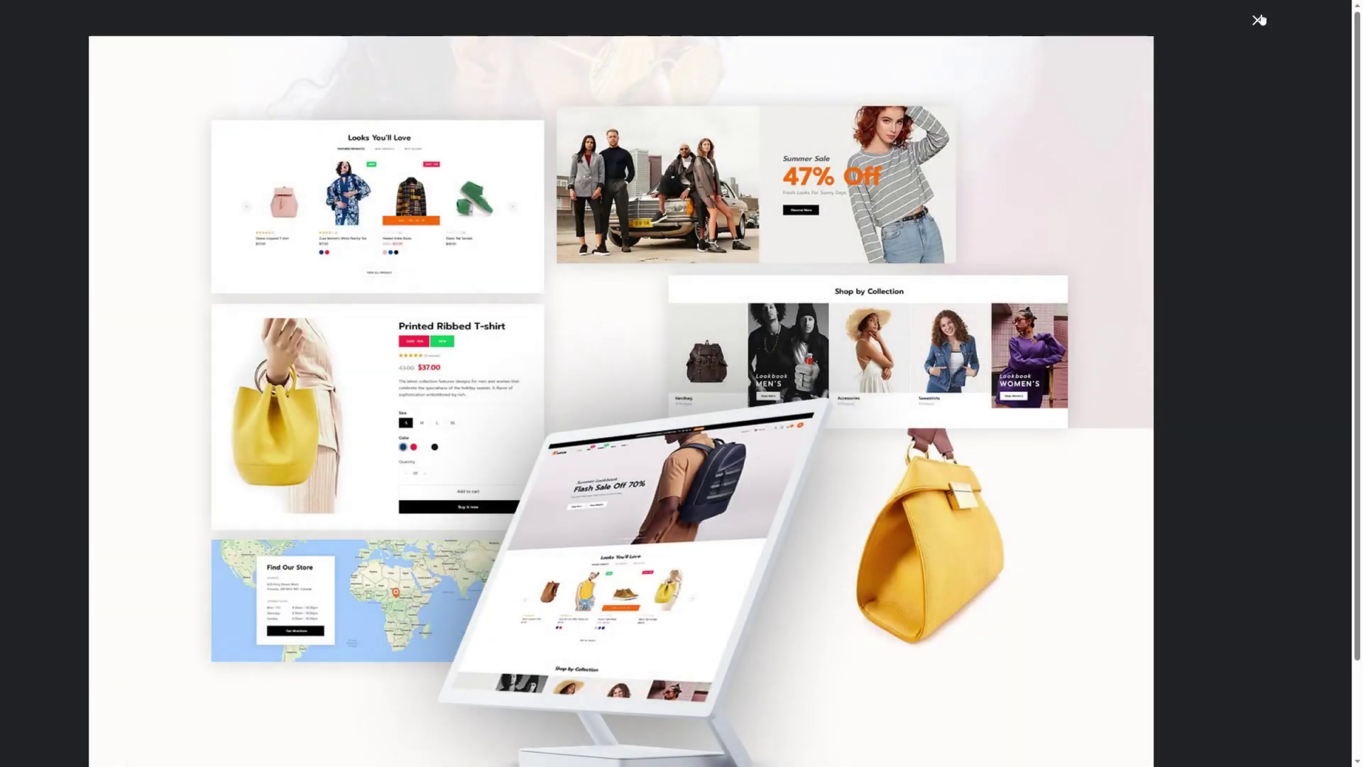
pyautogui.click(1257, 20)
pyautogui.scroll(-3, 263, 398)
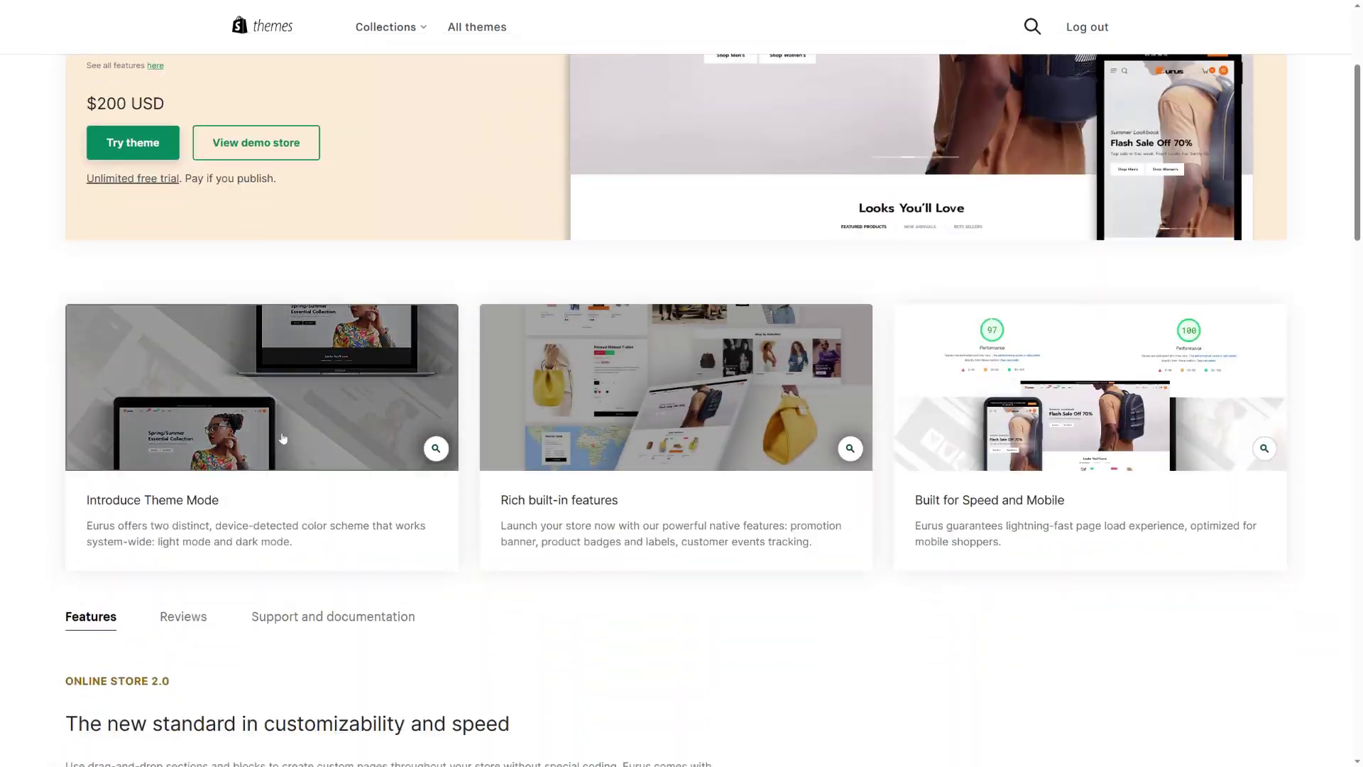
pyautogui.click(263, 398)
pyautogui.click(1257, 20)
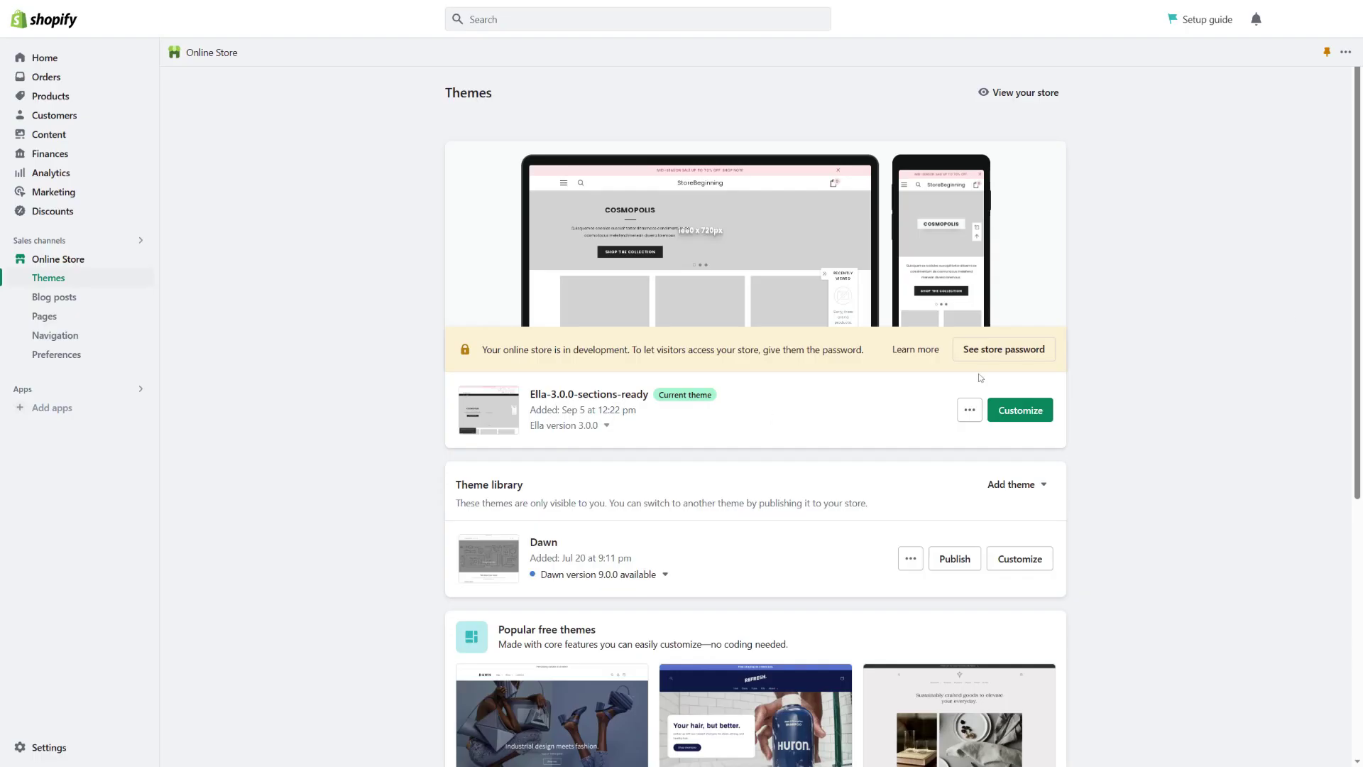
# Review the options for adding a theme in the Shopify admin, and look through the demo storefront's homepage slideshow.
pyautogui.click(1039, 489)
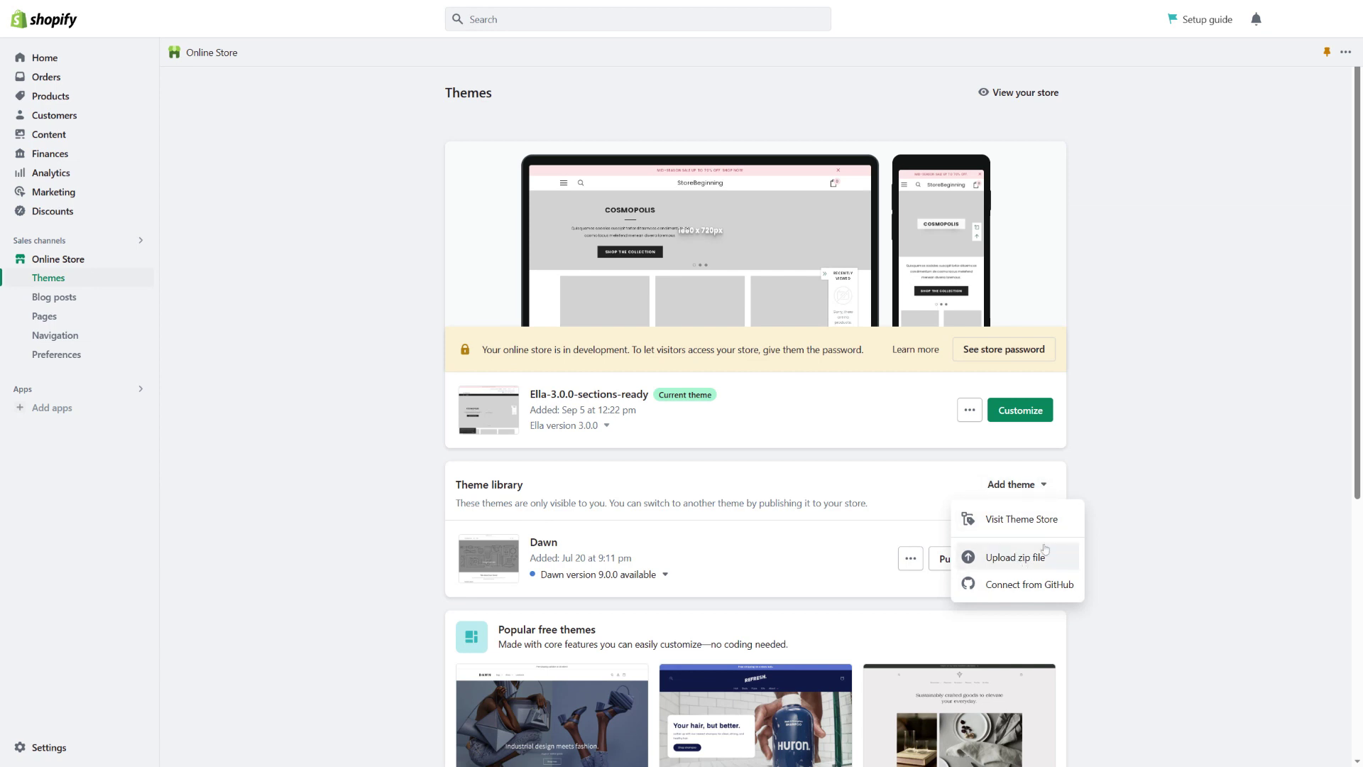
pyautogui.click(1189, 403)
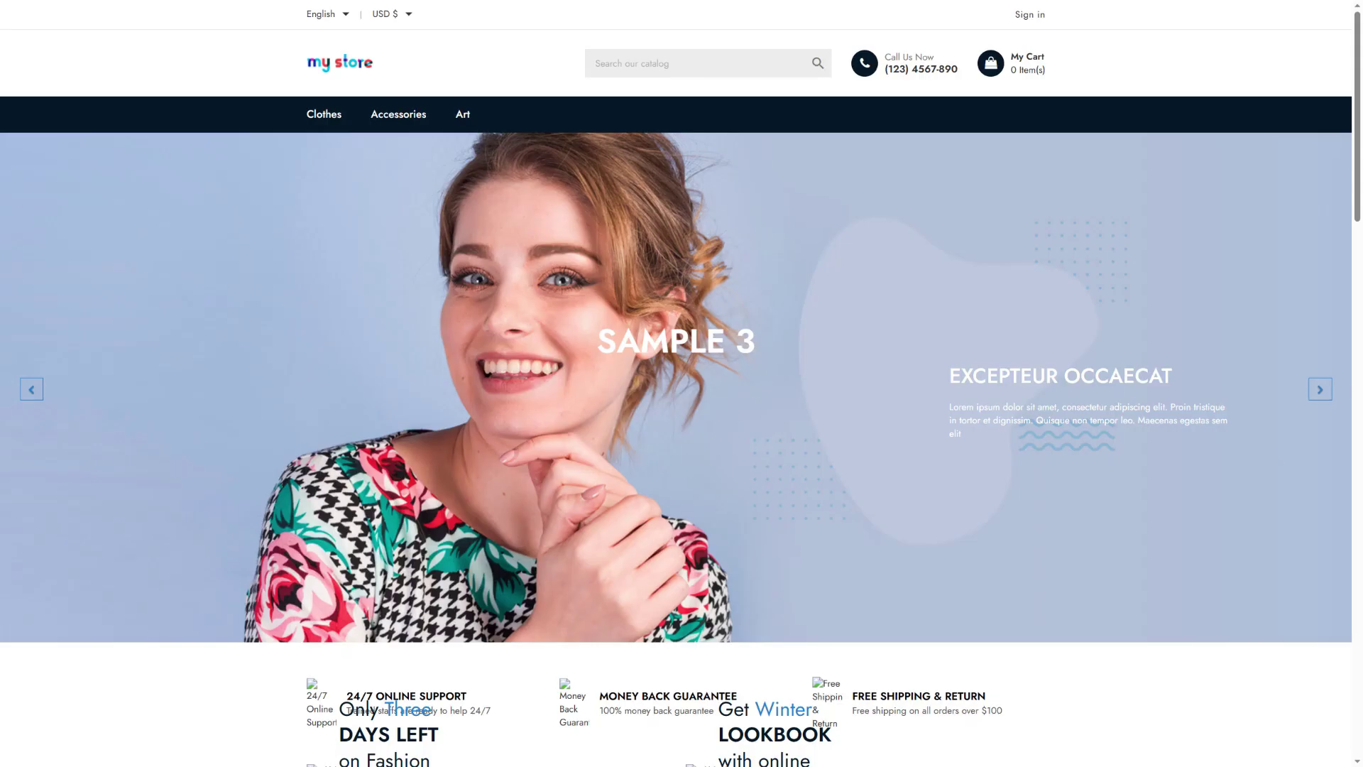
pyautogui.click(1319, 389)
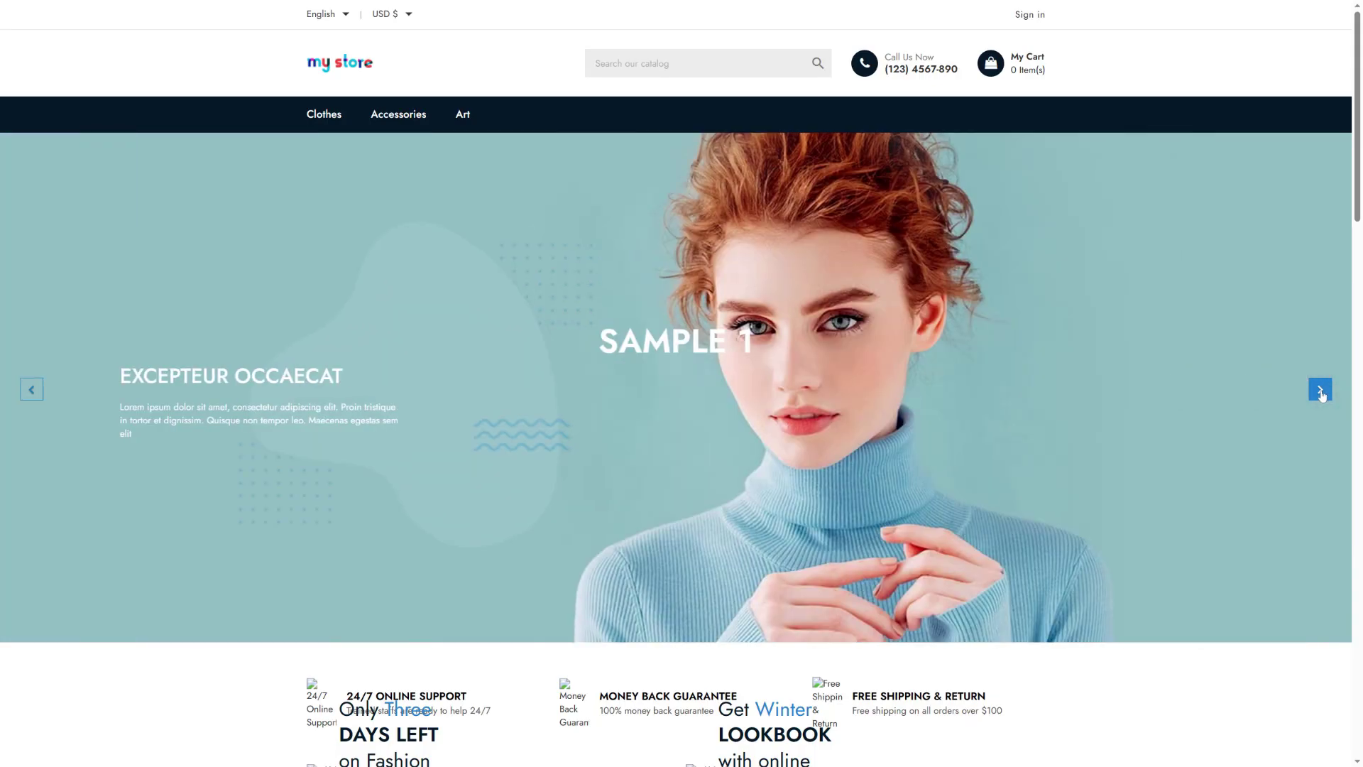
pyautogui.click(1320, 389)
pyautogui.click(1319, 389)
pyautogui.click(1320, 389)
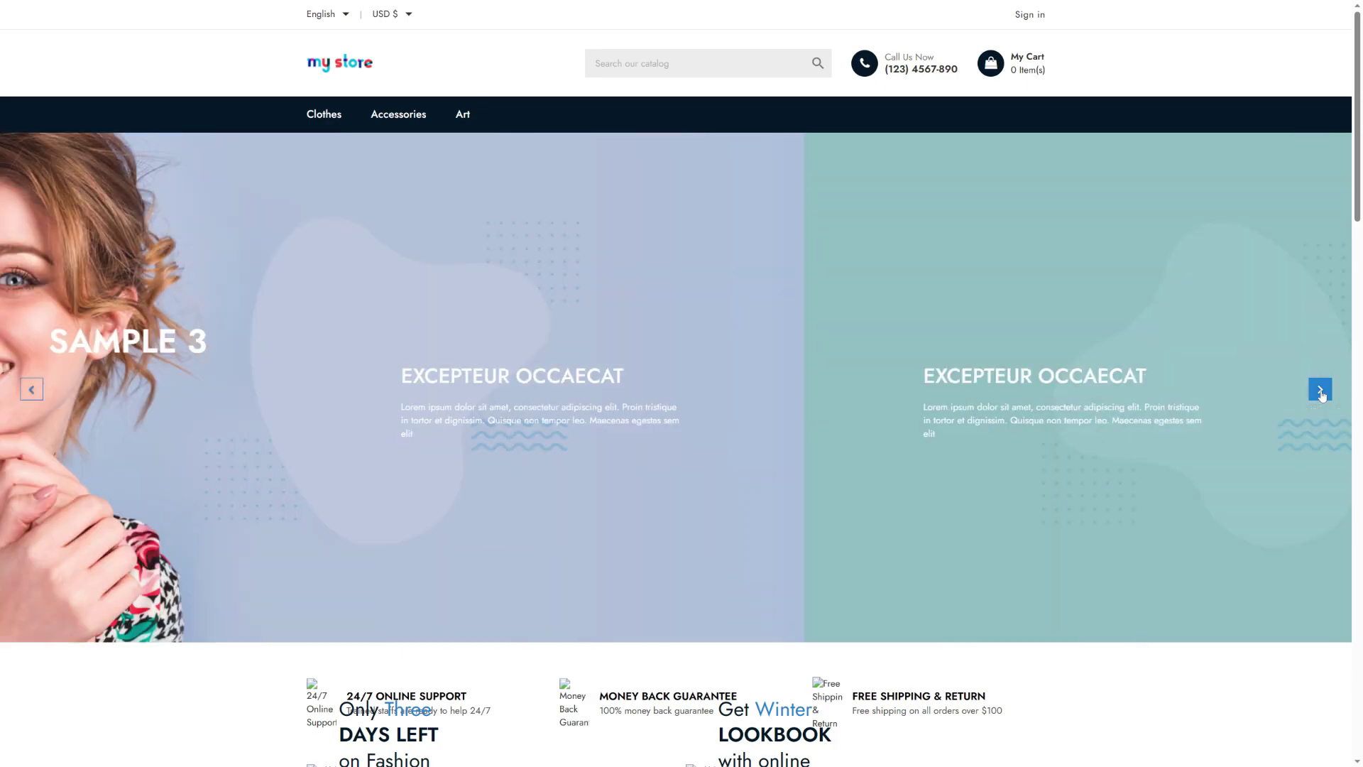
pyautogui.scroll(-10, 1035, 365)
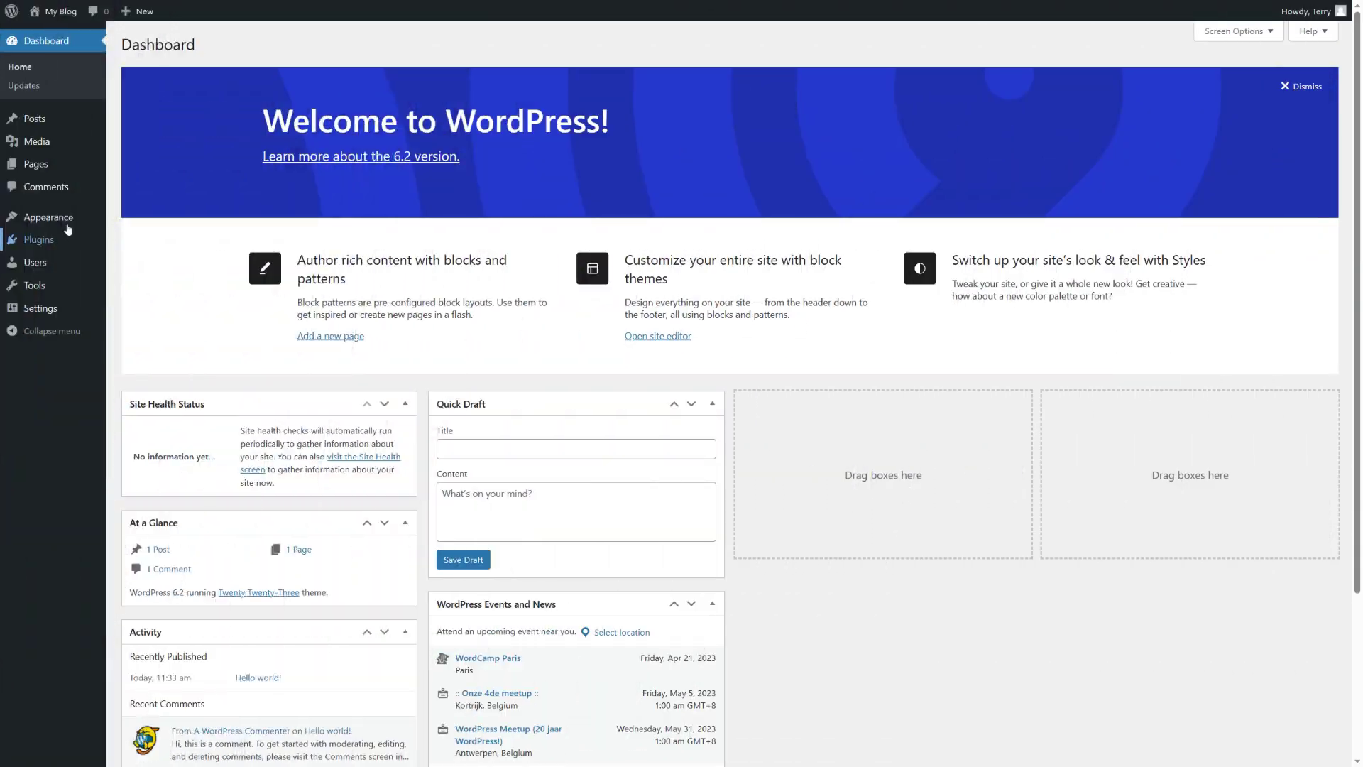
# Start adding a new theme in WordPress and search the theme directory for Kadence.
pyautogui.moveTo(48, 216)
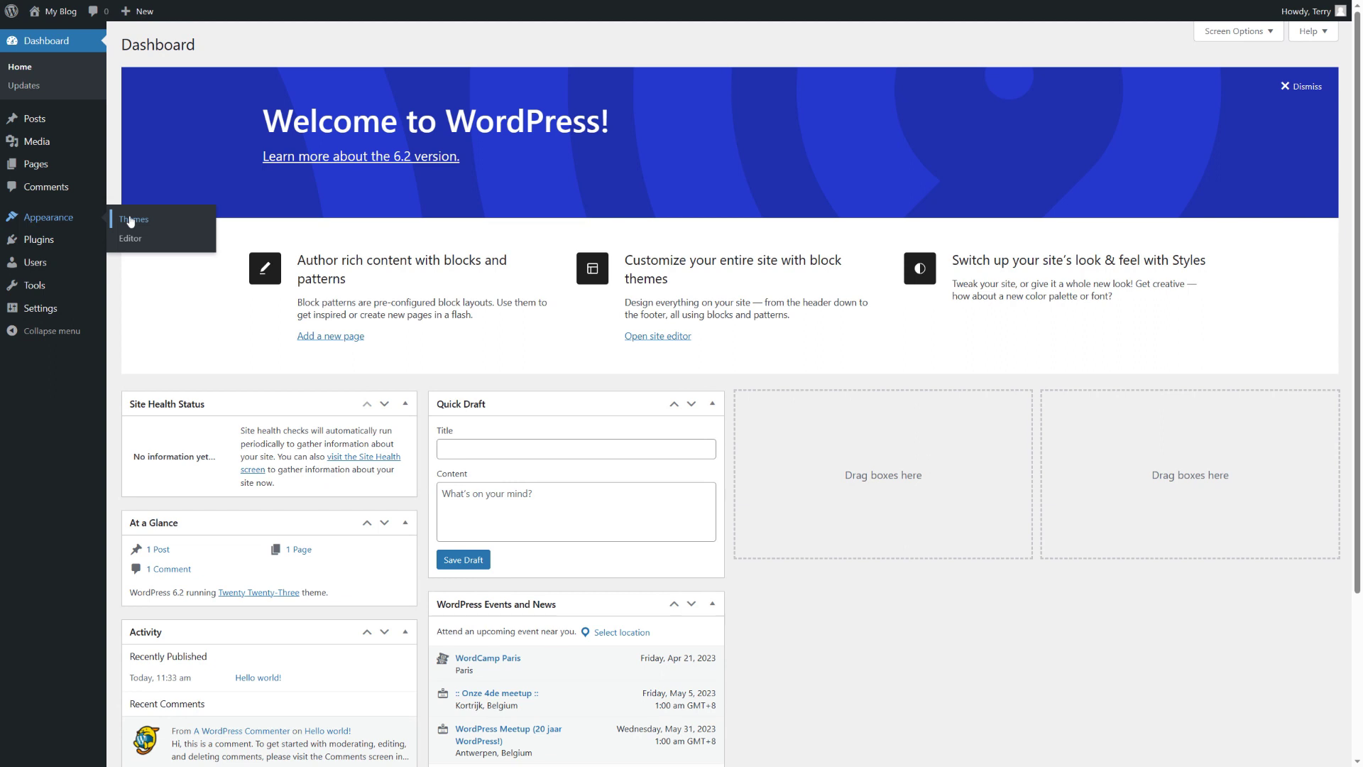
pyautogui.click(130, 221)
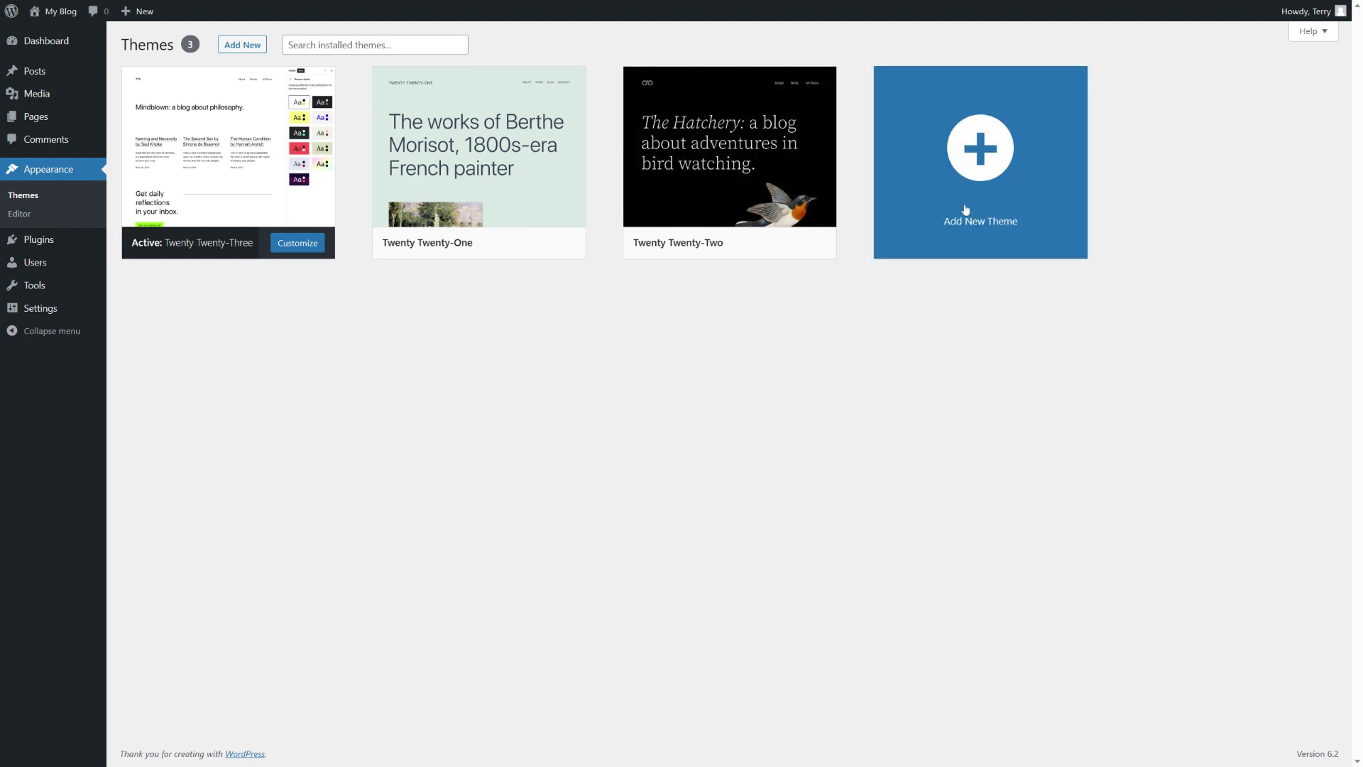
pyautogui.click(982, 166)
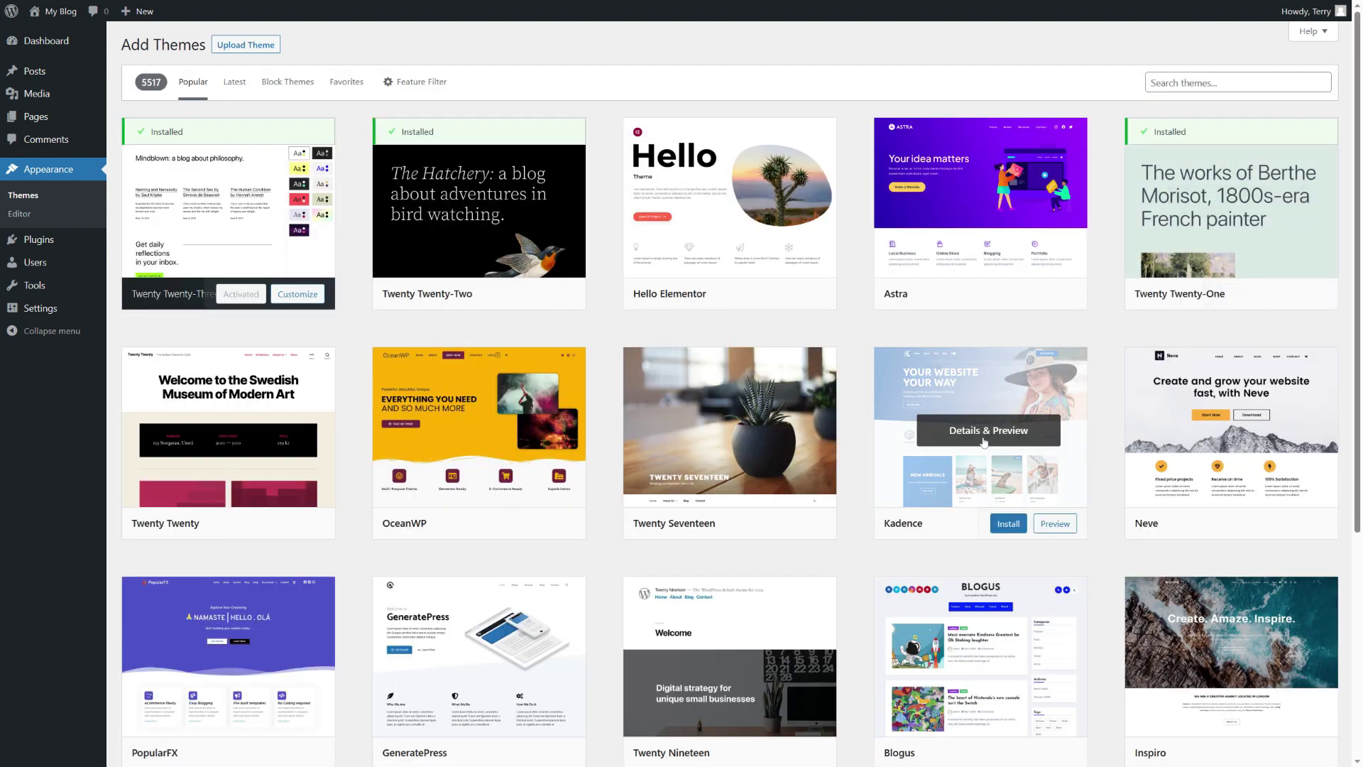
pyautogui.click(1209, 77)
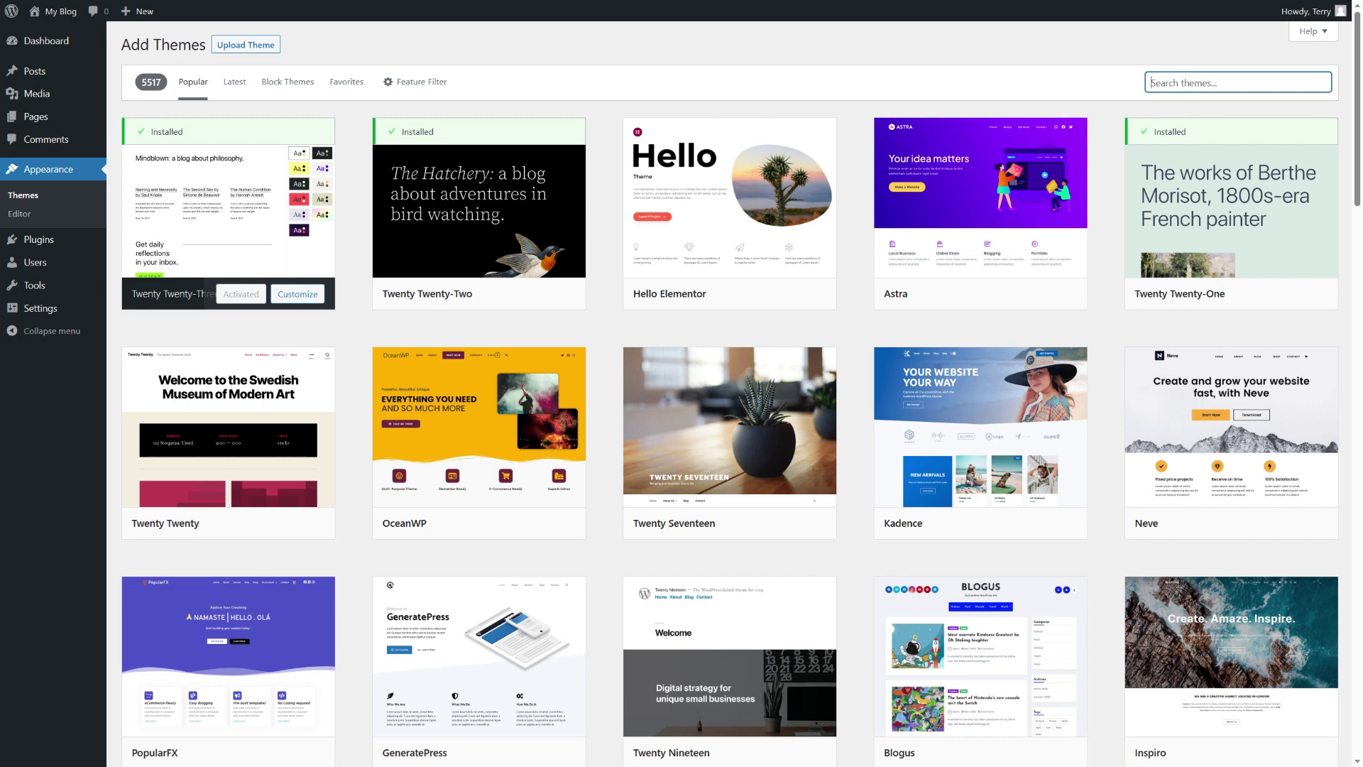
pyautogui.write('Kadence')
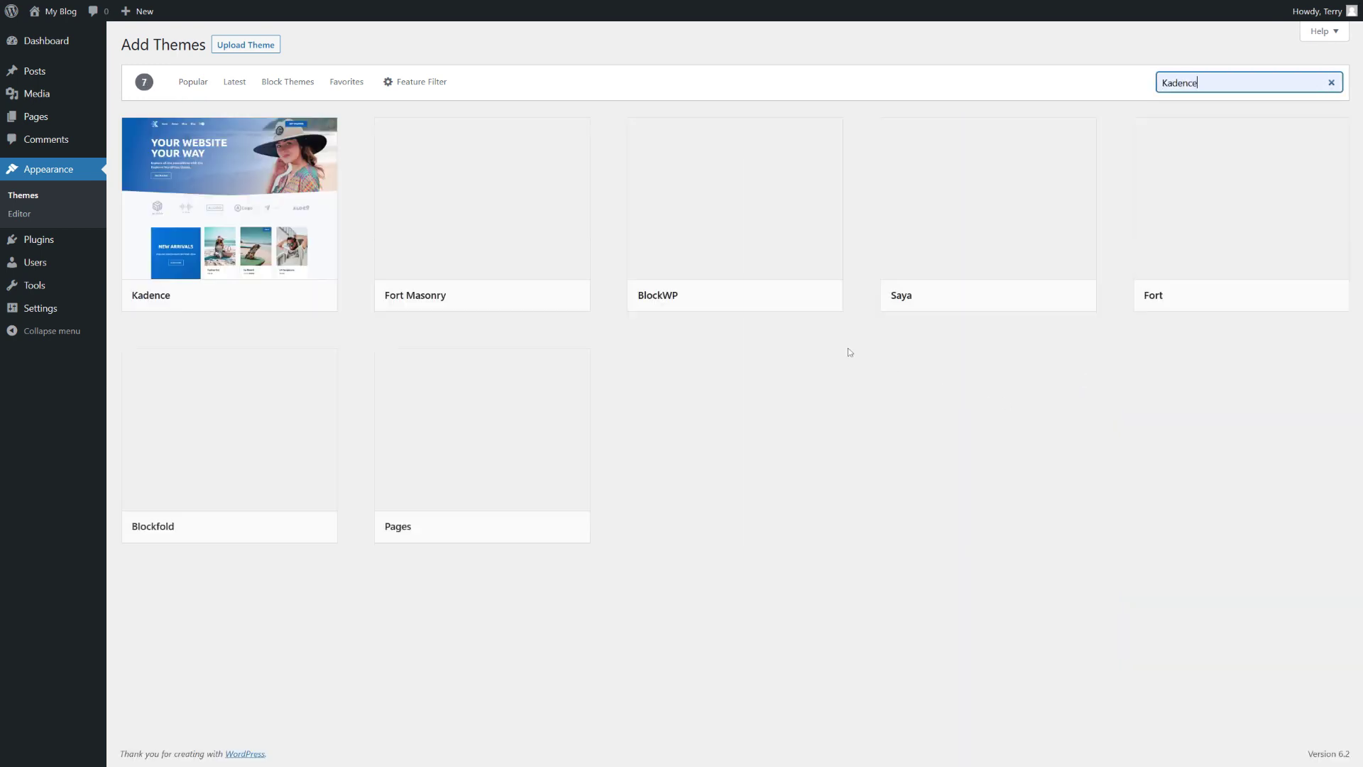
# Preview the Kadence theme, install it, and activate it on the WordPress site.
pyautogui.click(229, 223)
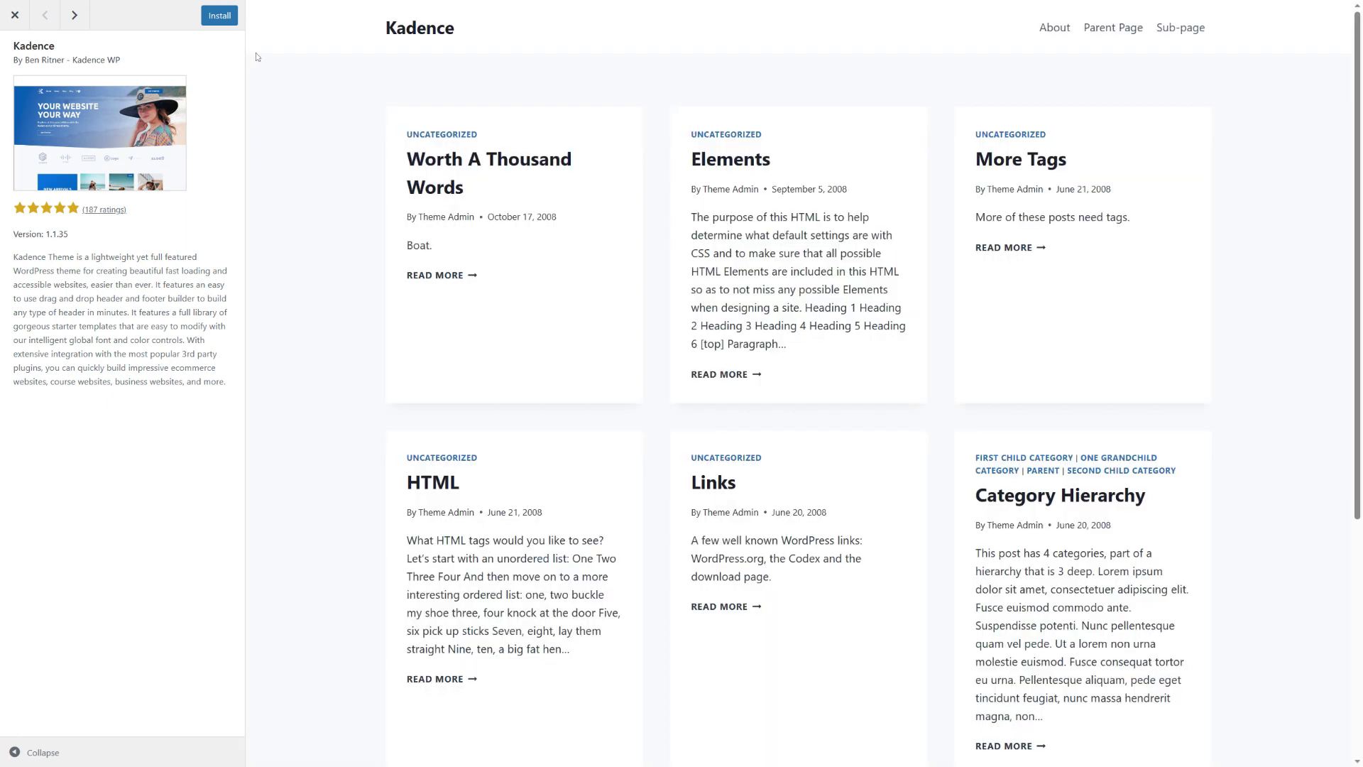
pyautogui.click(222, 17)
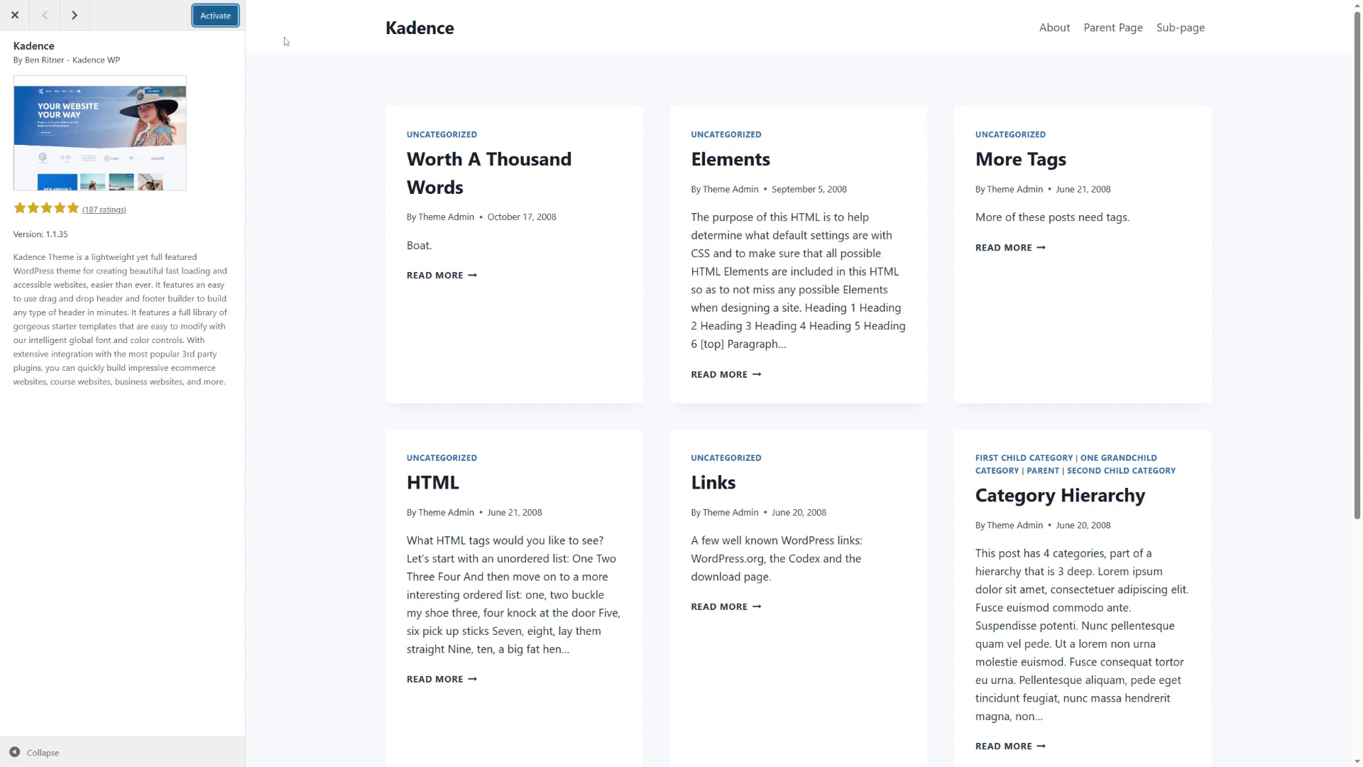
pyautogui.click(216, 16)
# Install the Kadence Starter Templates plugin and choose Gutenberg as the page builder.
pyautogui.moveTo(200, 246)
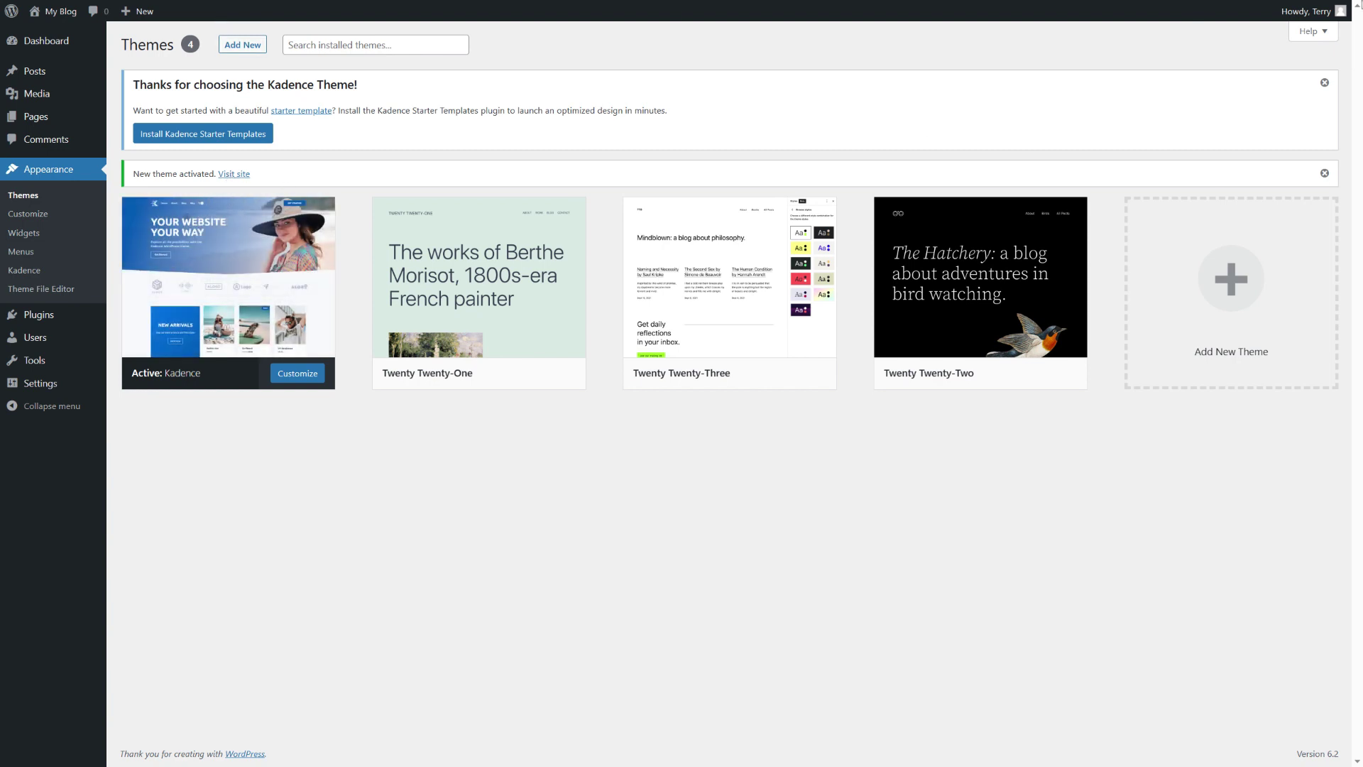
pyautogui.click(237, 137)
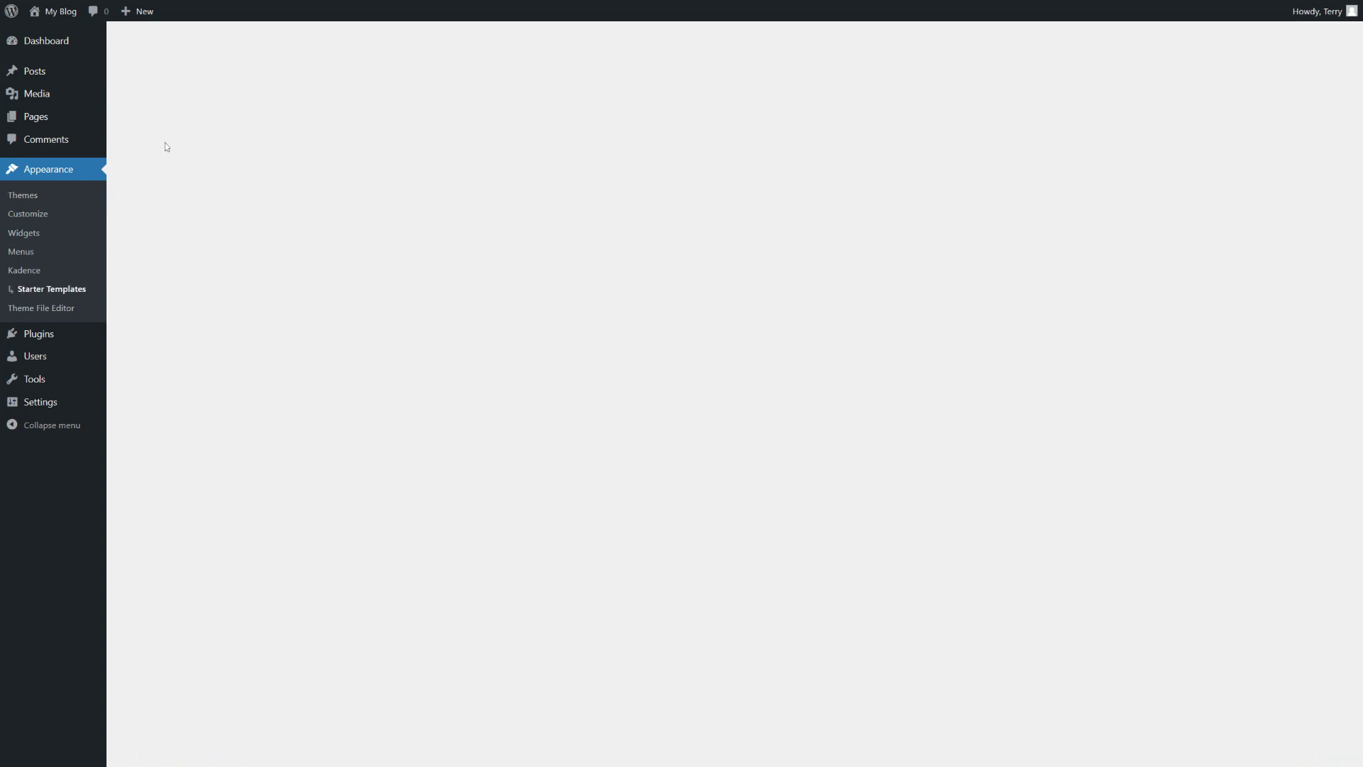
pyautogui.click(672, 411)
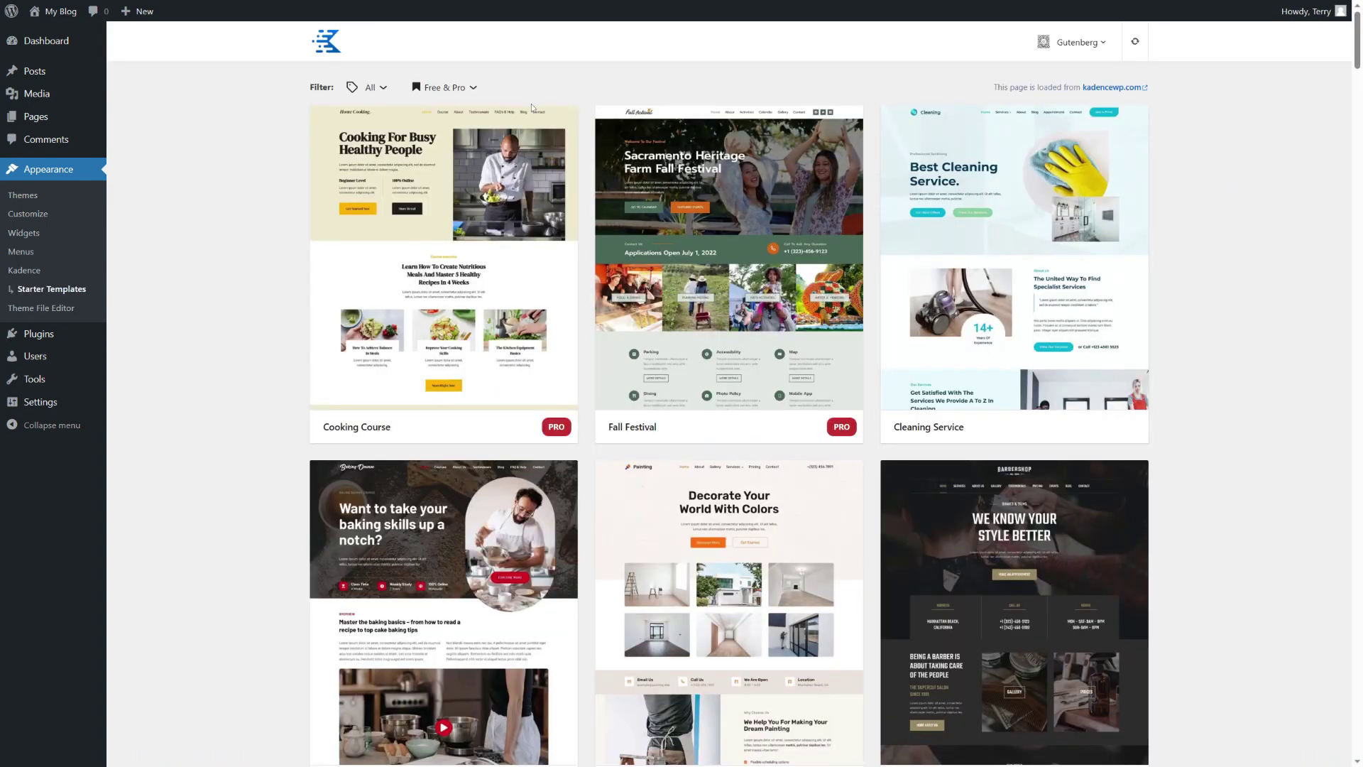
# Narrow the starter template gallery to the Ecommerce category and look through the store designs.
pyautogui.click(382, 88)
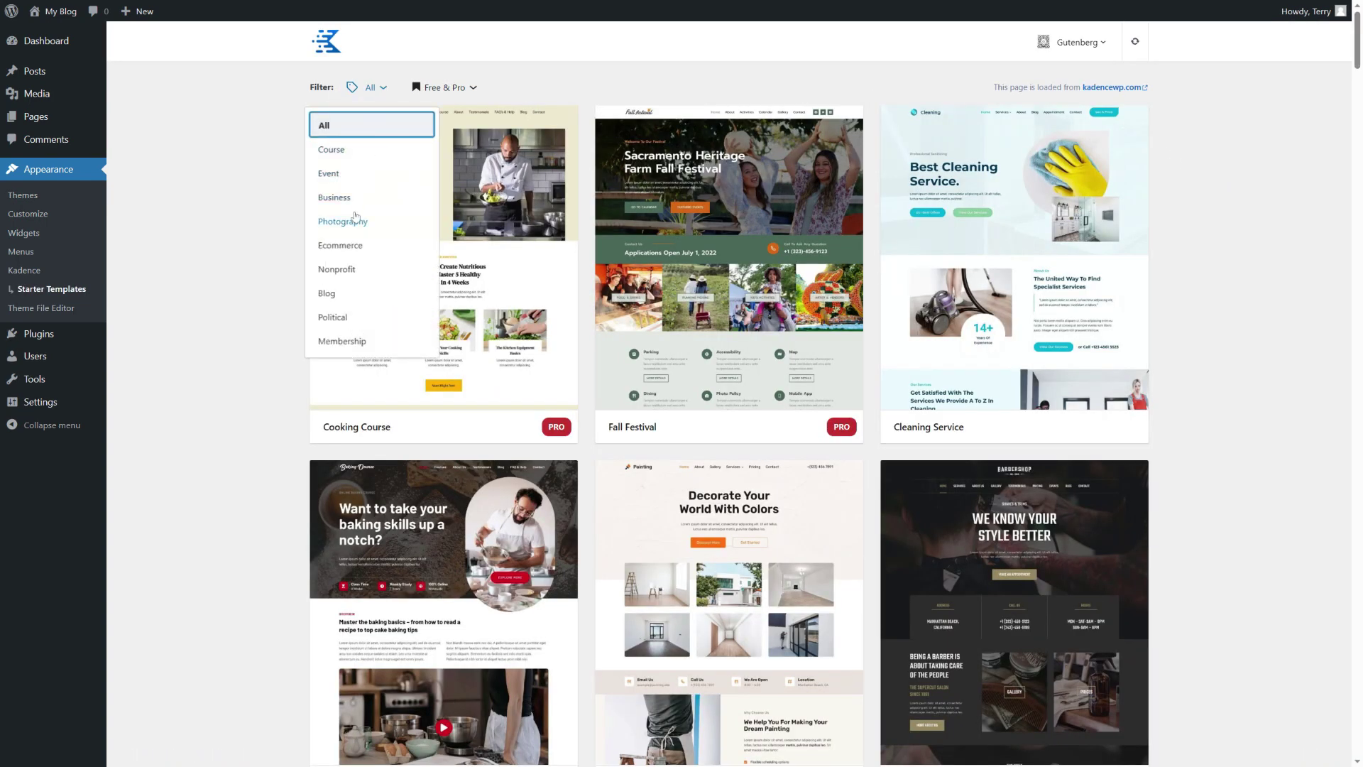
pyautogui.click(347, 250)
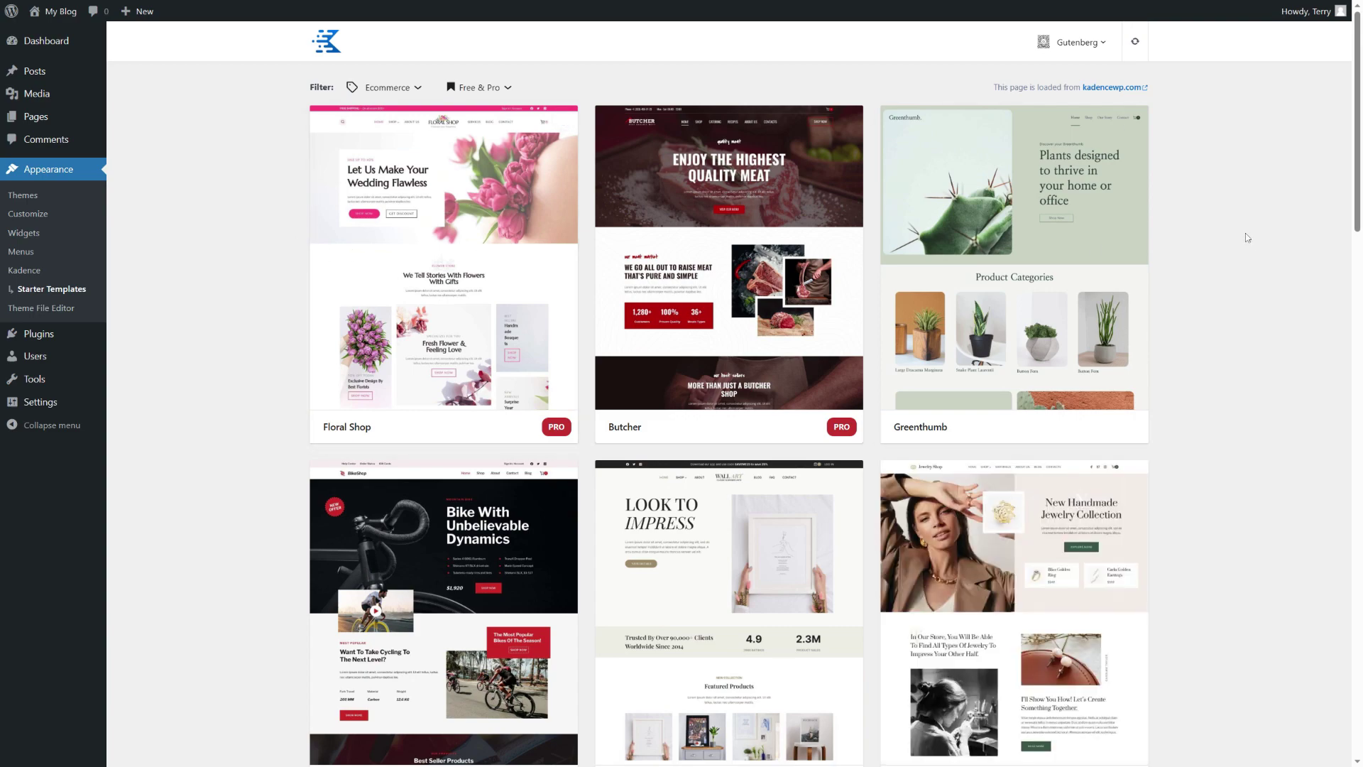
pyautogui.scroll(-5, 1238, 226)
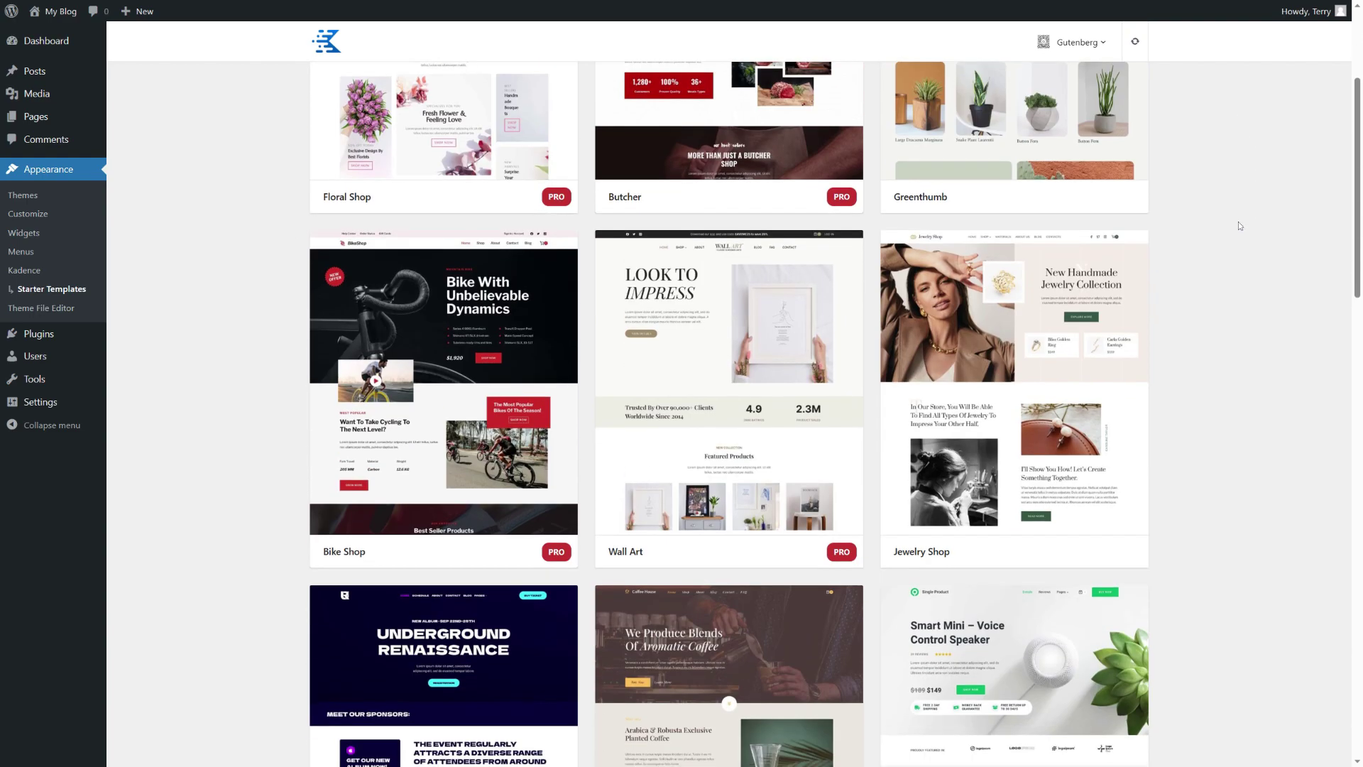
# Import the Single Product starter template as a full site, accepting the privacy policy and subscribing with the import.
pyautogui.scroll(-2, 1239, 226)
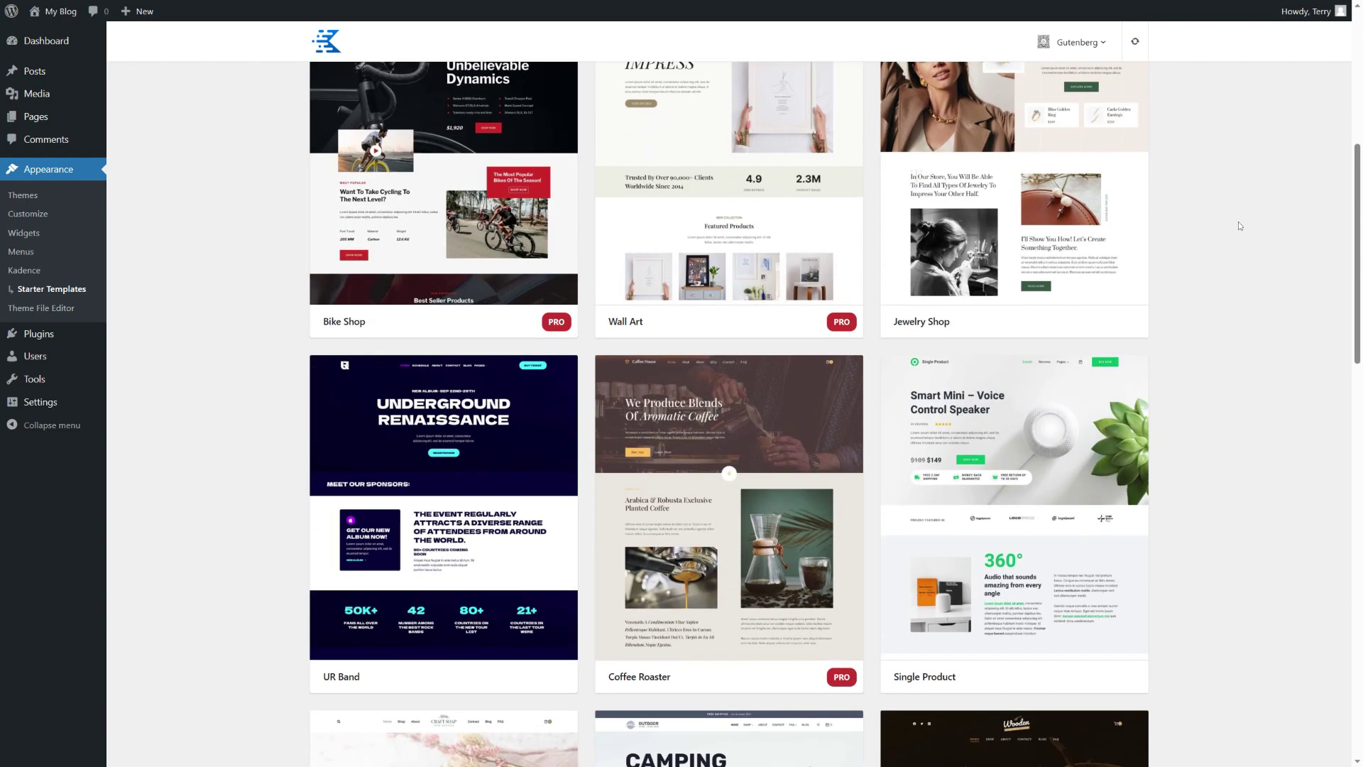
pyautogui.click(1025, 451)
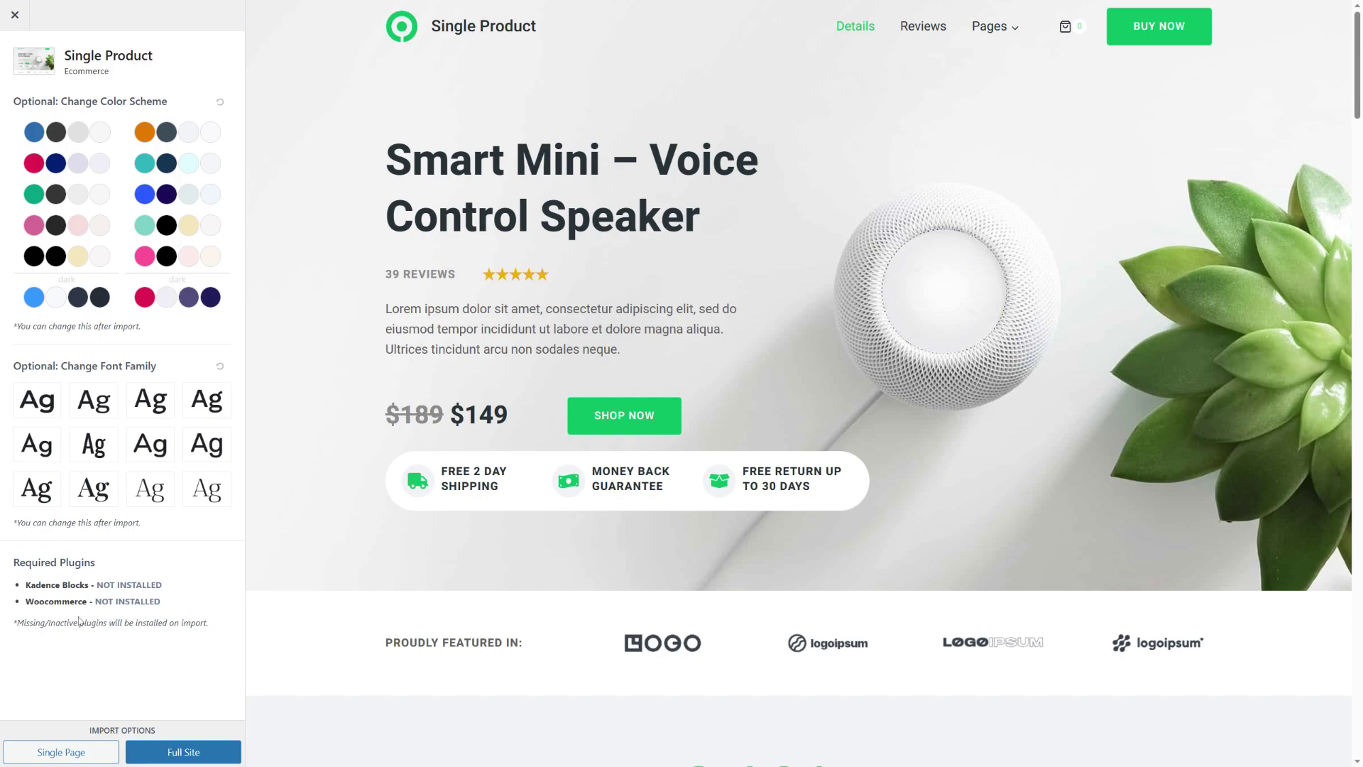
pyautogui.click(200, 752)
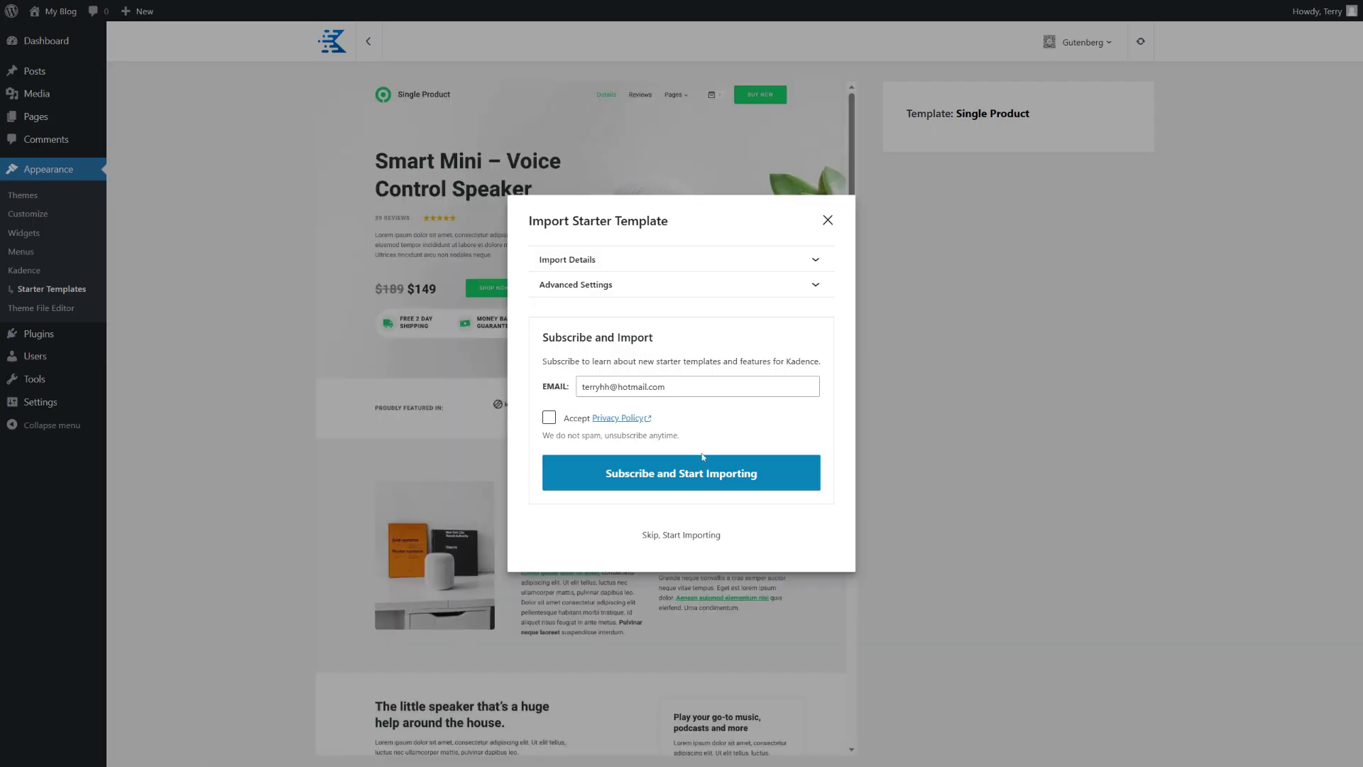
pyautogui.click(549, 418)
pyautogui.click(685, 473)
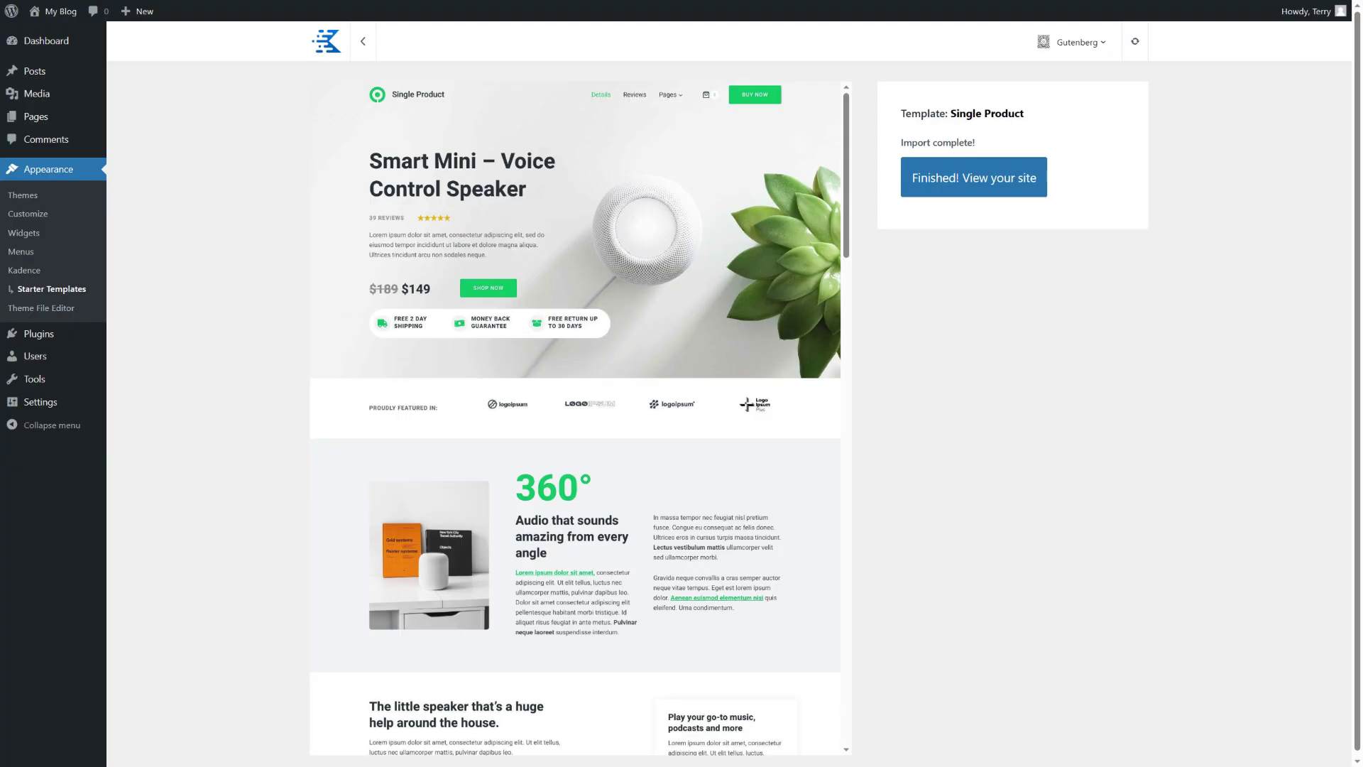
# Open the imported website and look through its whole homepage.
pyautogui.click(982, 180)
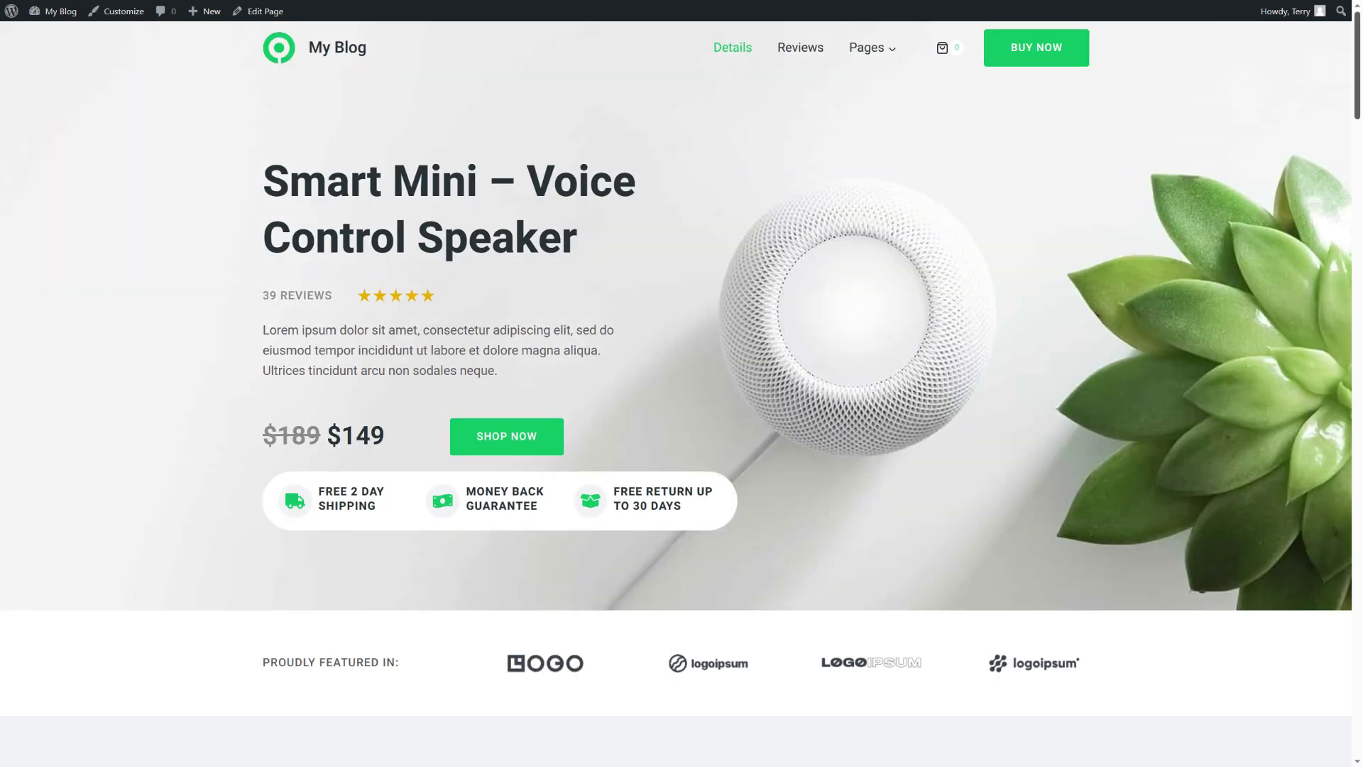
pyautogui.moveTo(914, 61)
pyautogui.scroll(-5, 1005, 177)
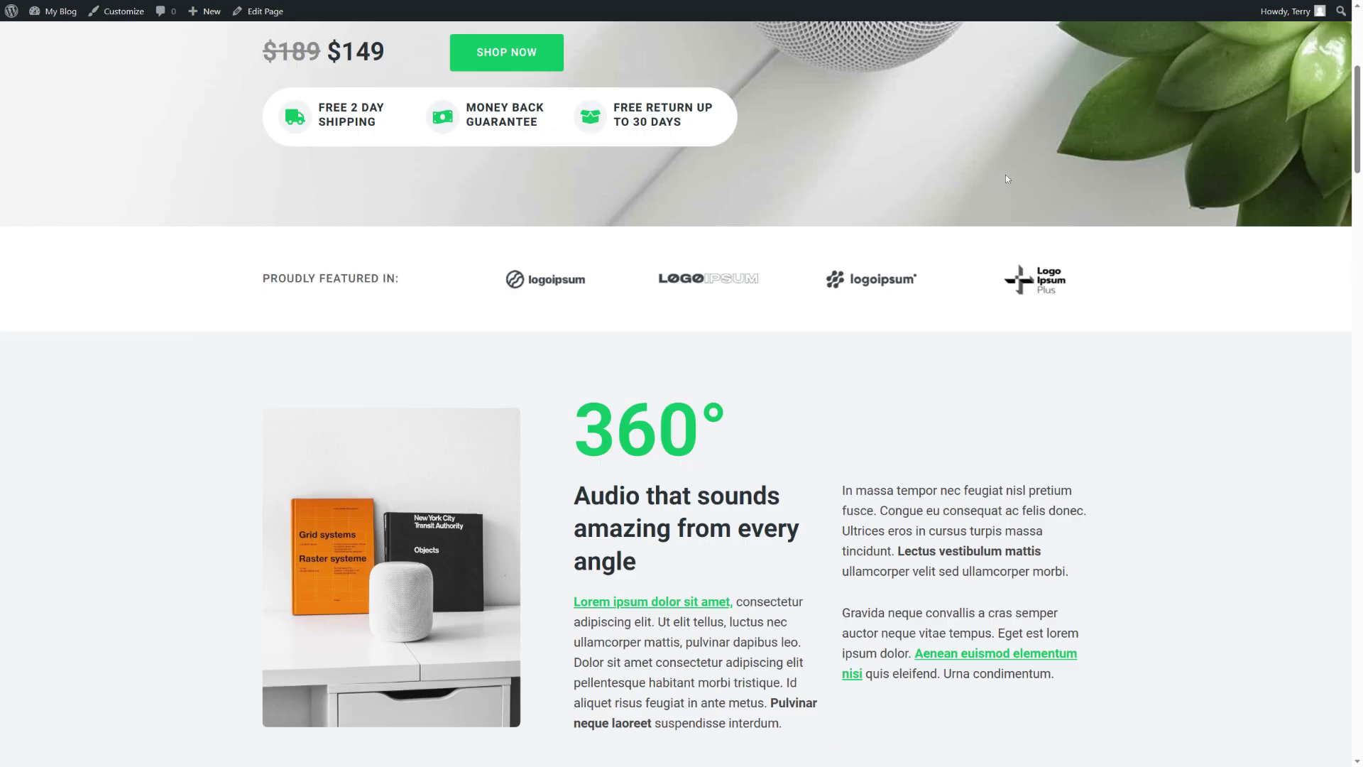
pyautogui.scroll(-20, 1005, 178)
pyautogui.scroll(15, 1008, 173)
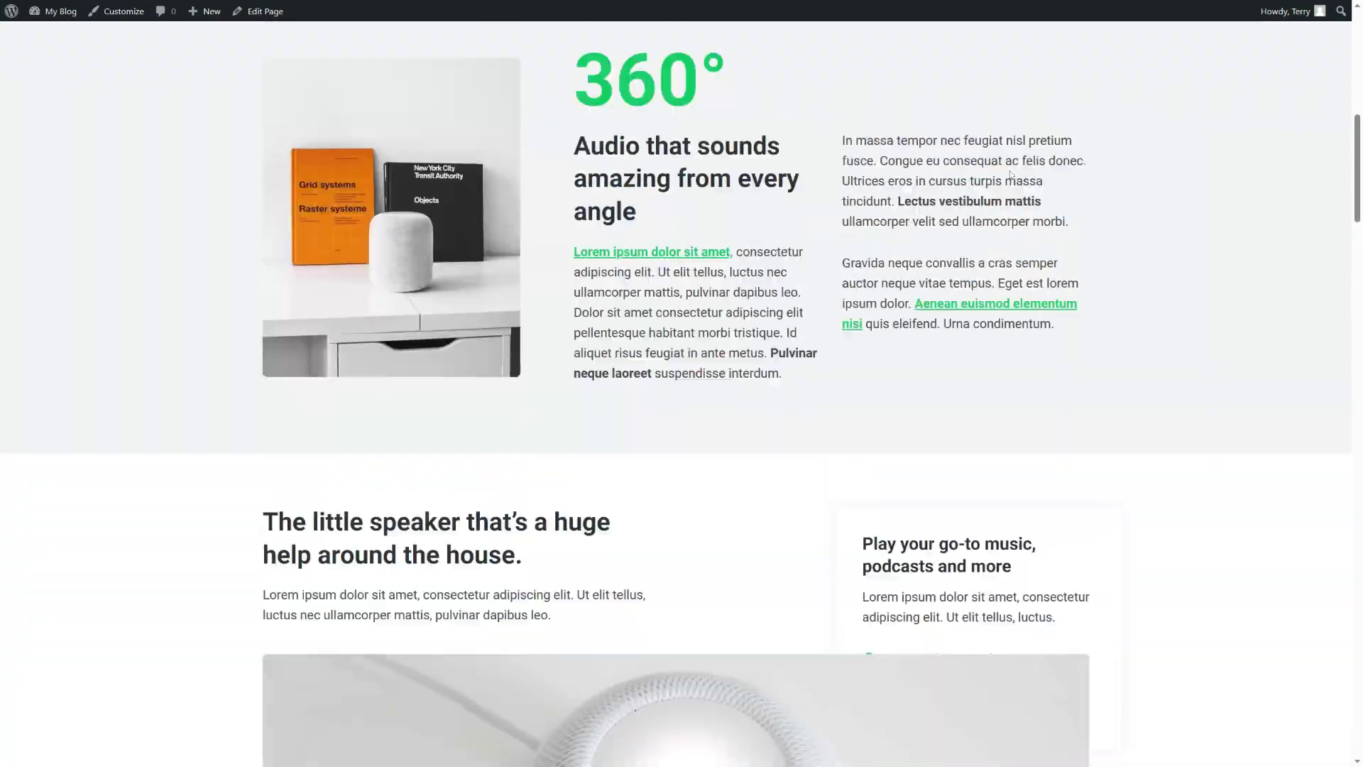
pyautogui.scroll(6, 1011, 175)
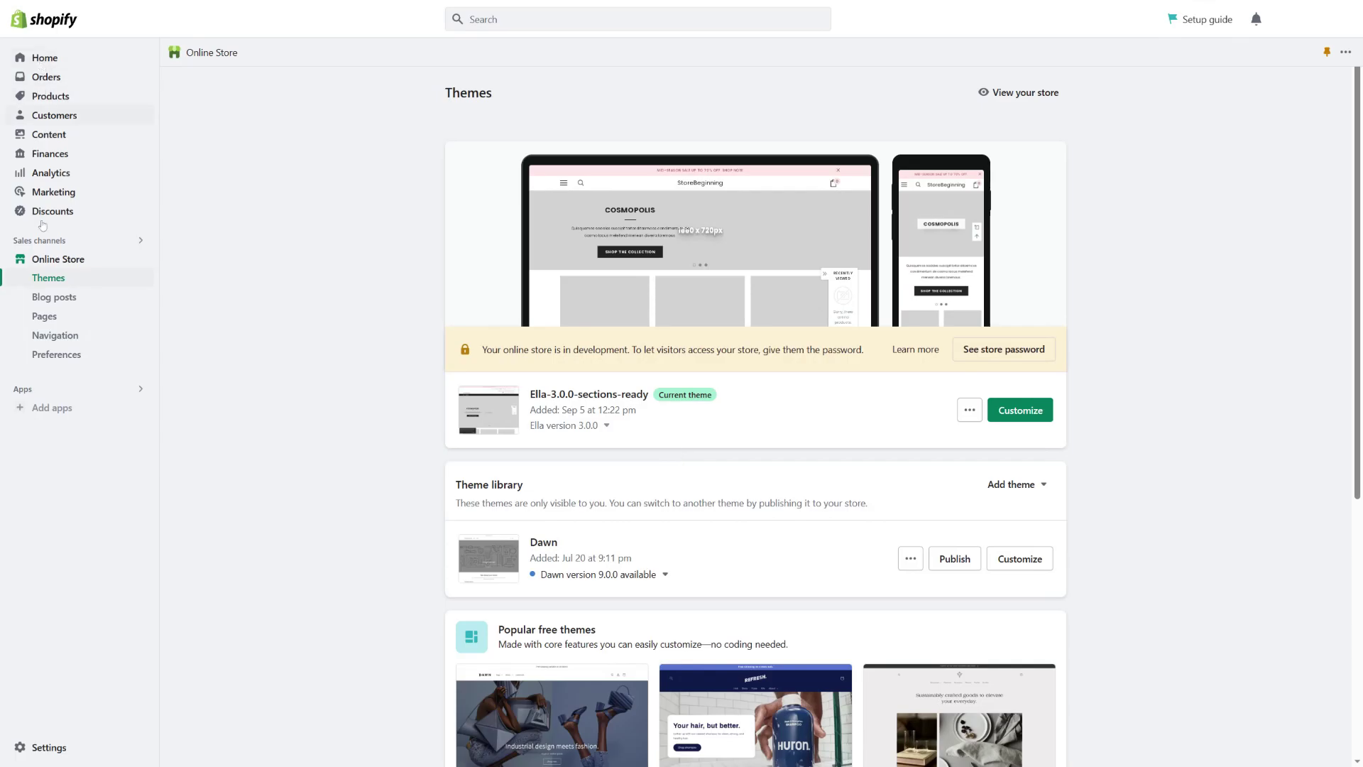
# In Shopify, open the Ella-3.0.0-sections-ready theme for customization and examine the Header Default settings and homepage preview.
pyautogui.click(1022, 413)
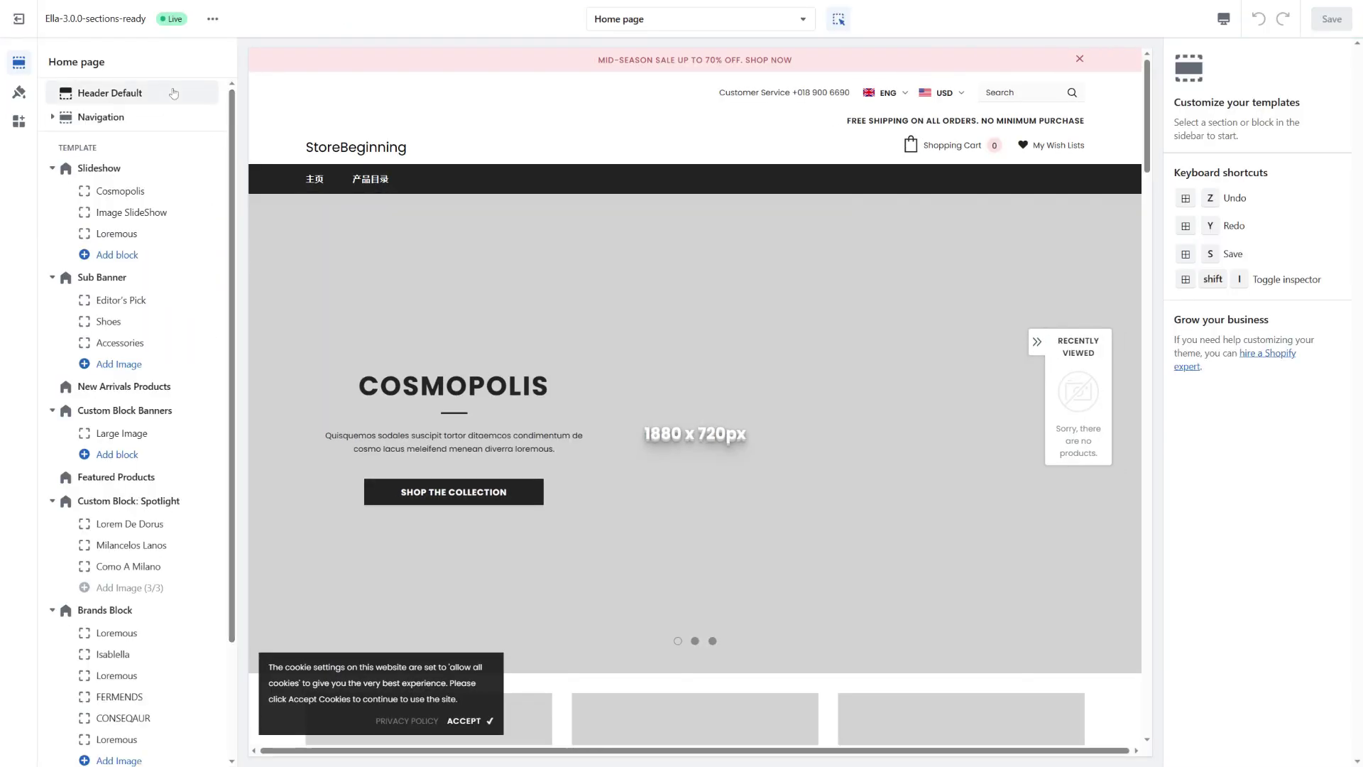
pyautogui.click(184, 95)
pyautogui.scroll(-9, 331, 185)
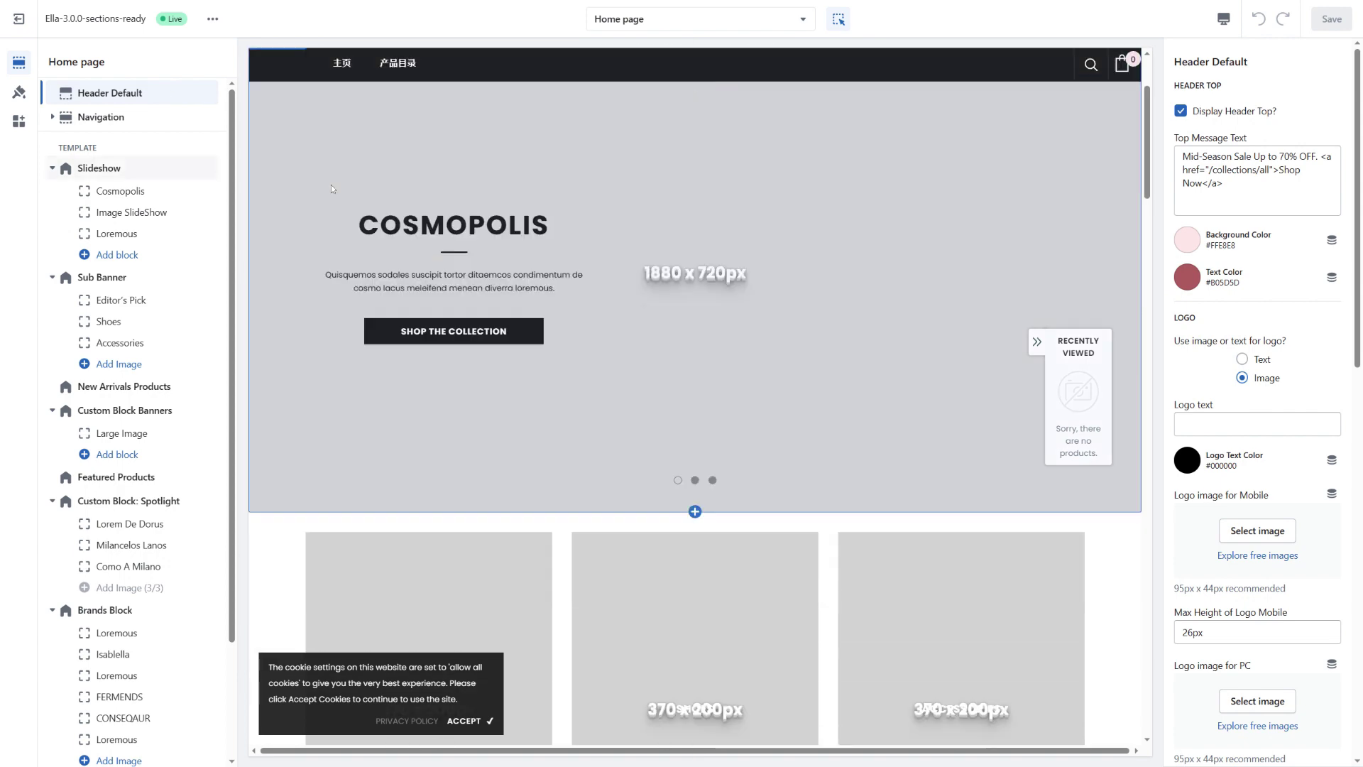
pyautogui.scroll(-2, 169, 313)
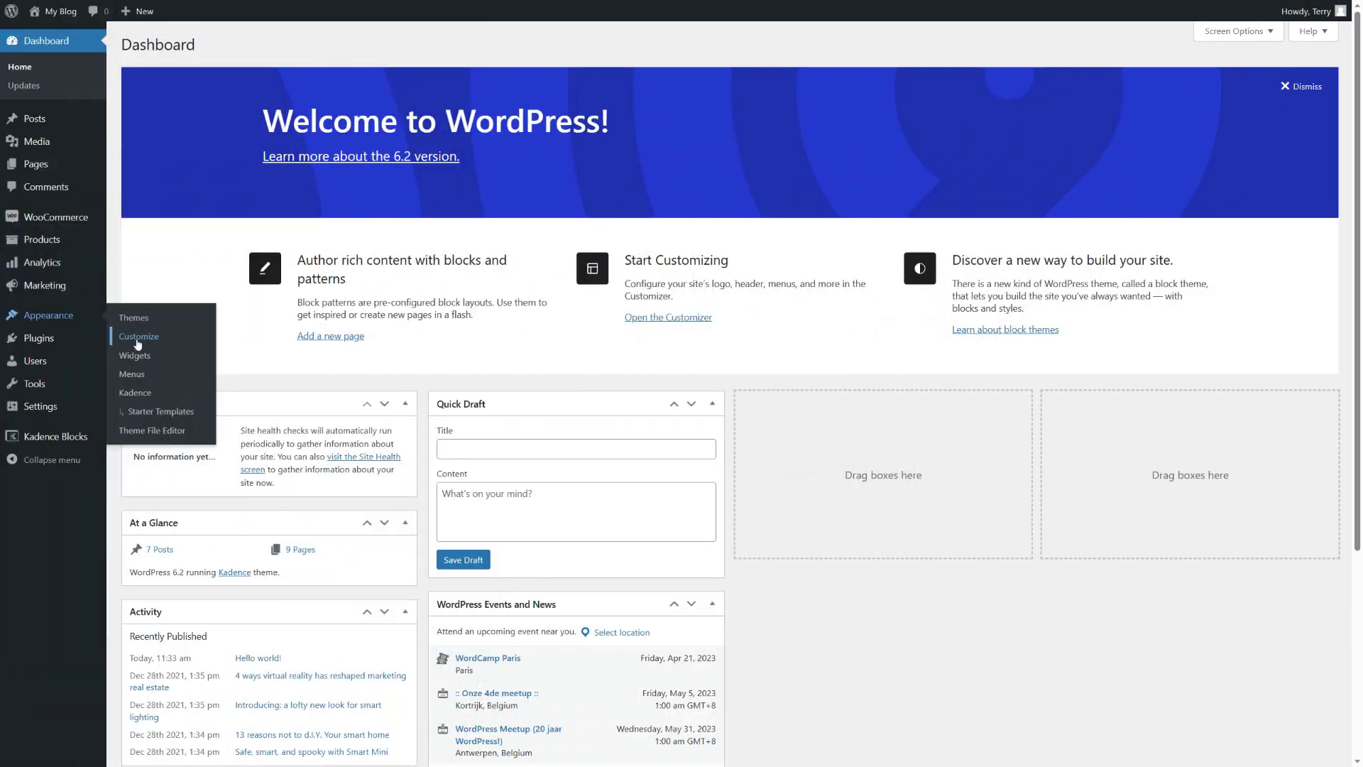
# Switch to WordPress, open the theme customizer and review the Typography and Colors settings under Colors & Fonts.
pyautogui.click(138, 344)
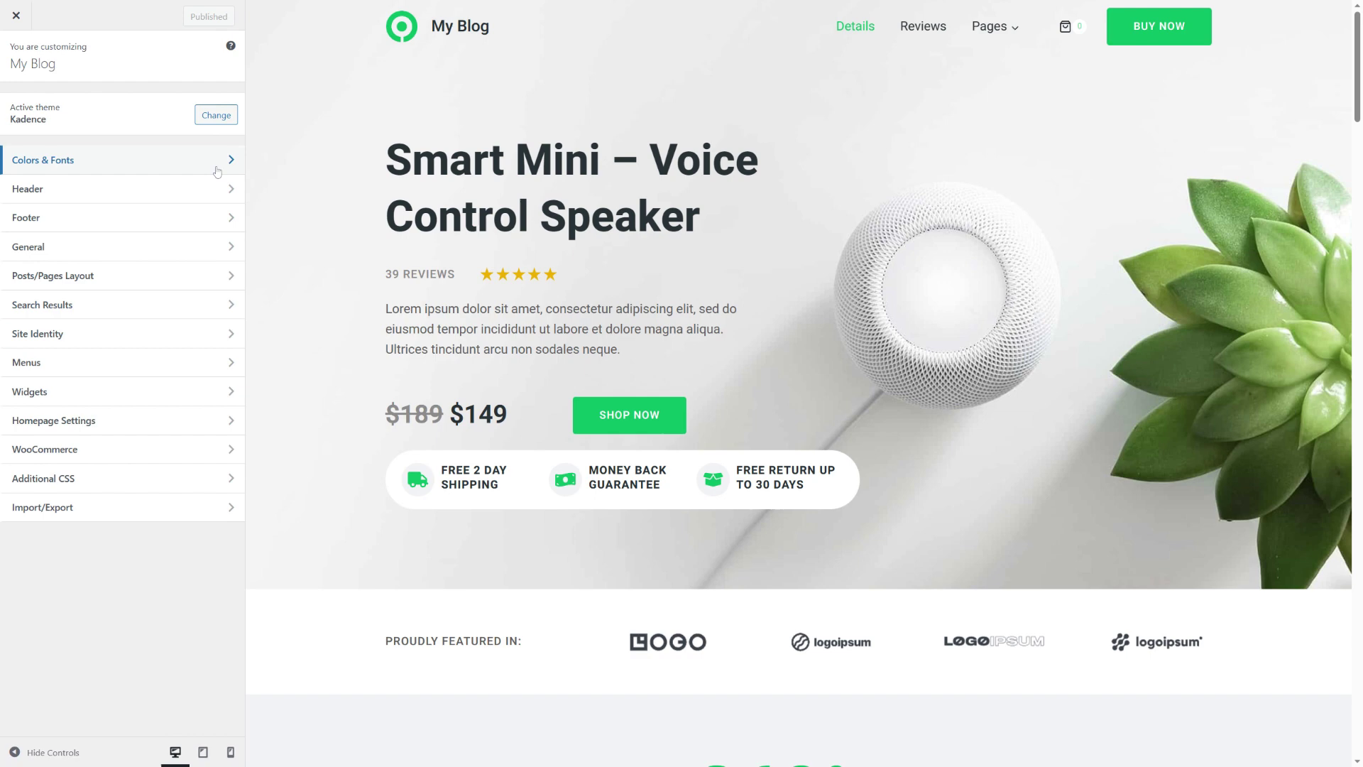
pyautogui.click(216, 164)
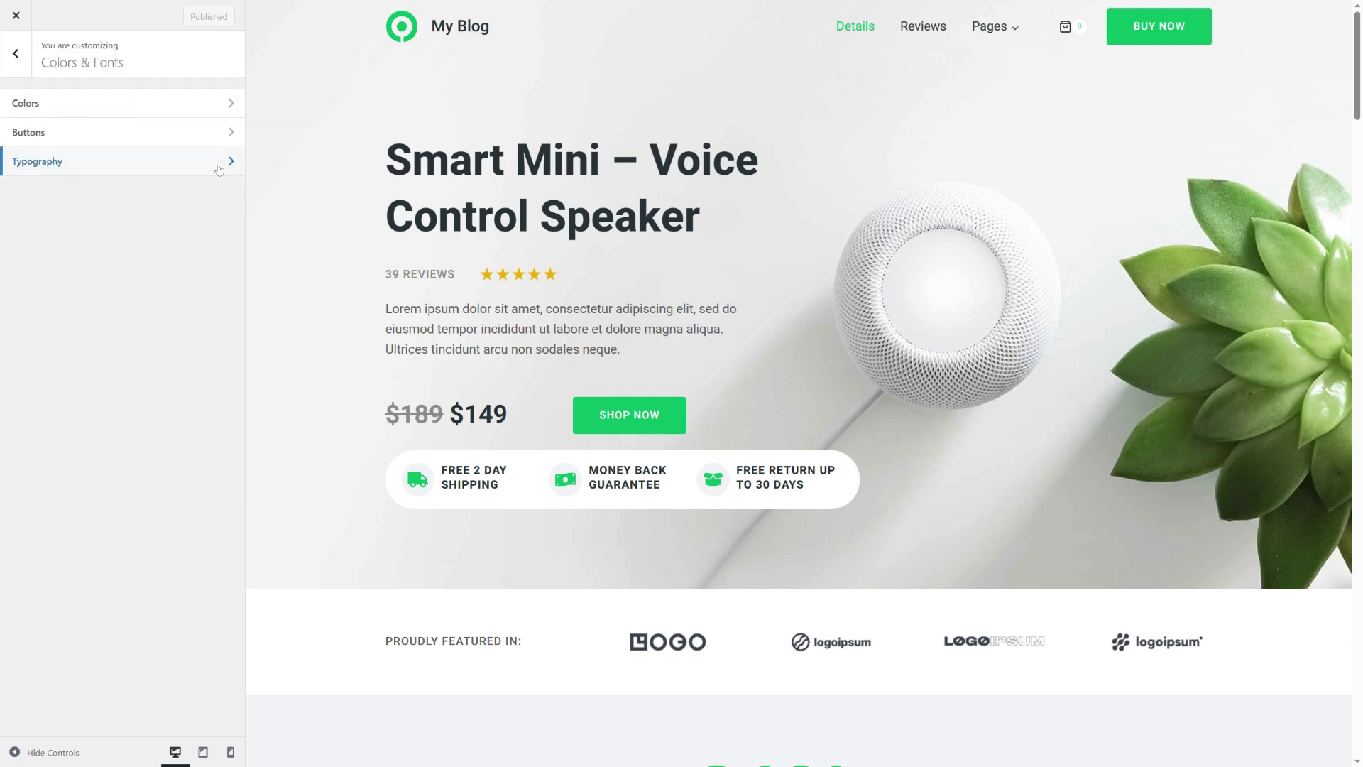
pyautogui.click(128, 161)
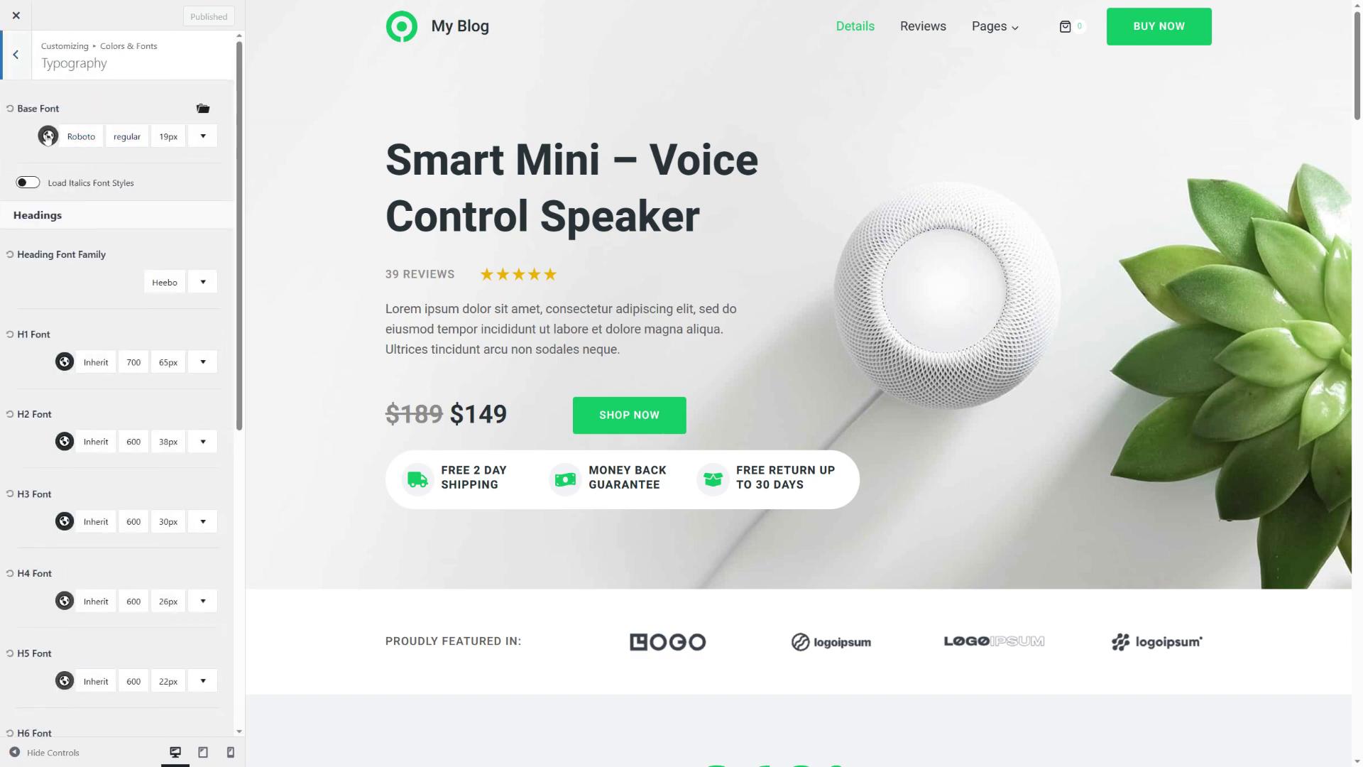
pyautogui.click(16, 59)
pyautogui.click(28, 103)
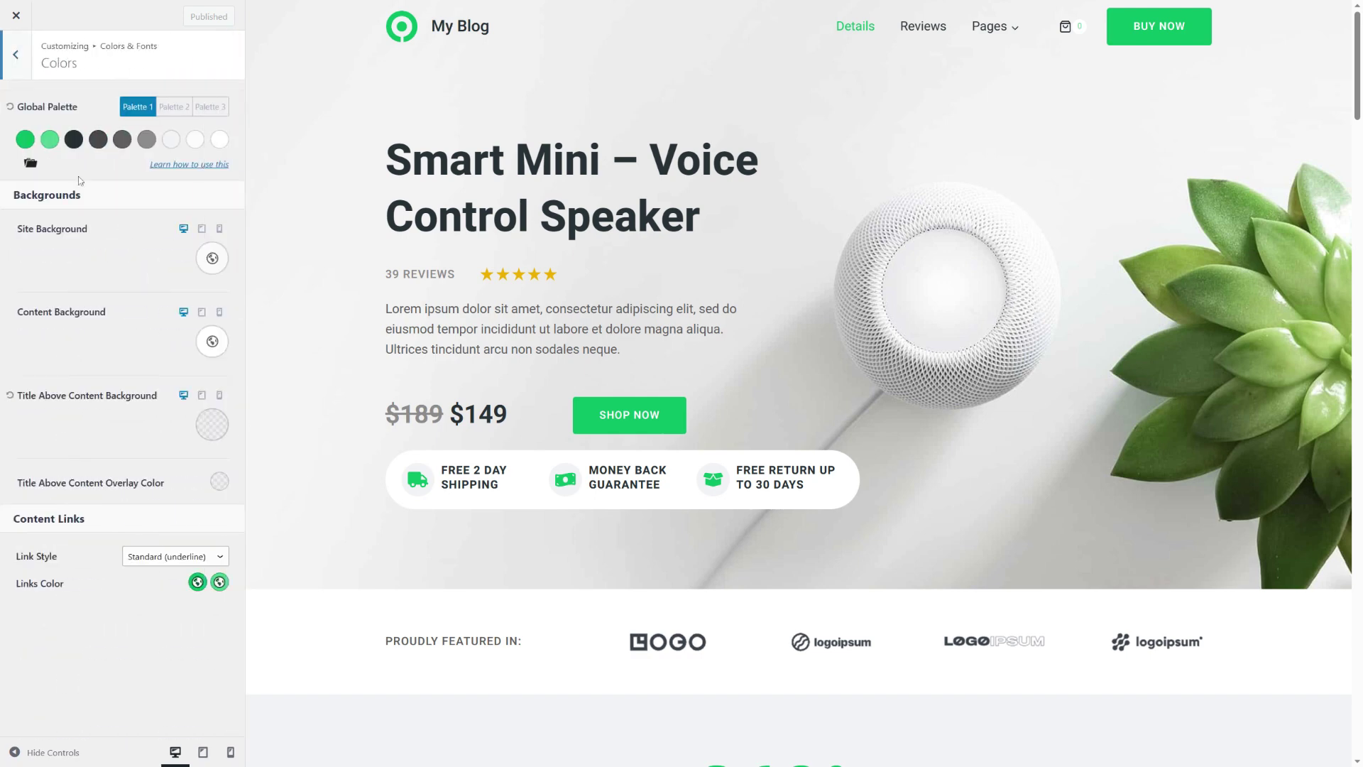
pyautogui.click(25, 68)
# Preview the site at tablet and mobile sizes, and return to the desktop preview.
pyautogui.click(203, 752)
pyautogui.click(230, 752)
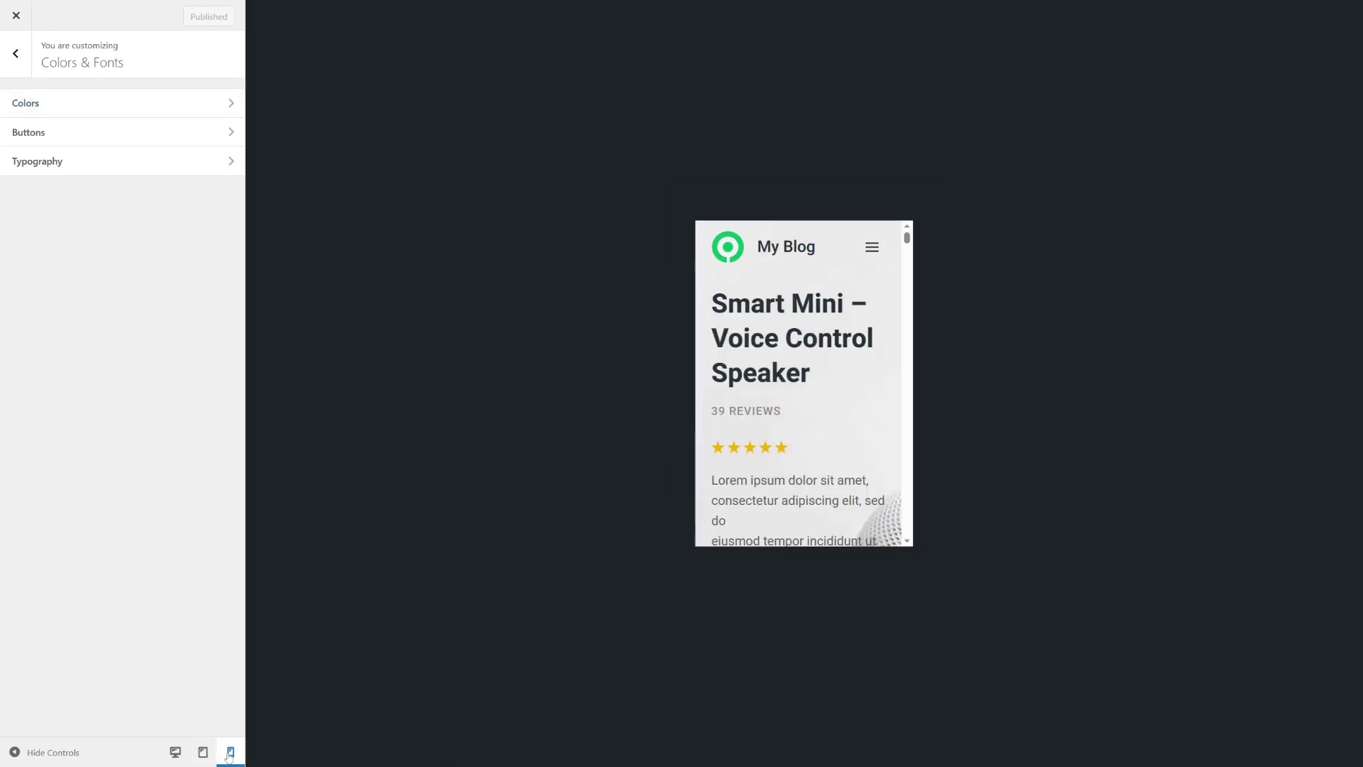
pyautogui.click(174, 754)
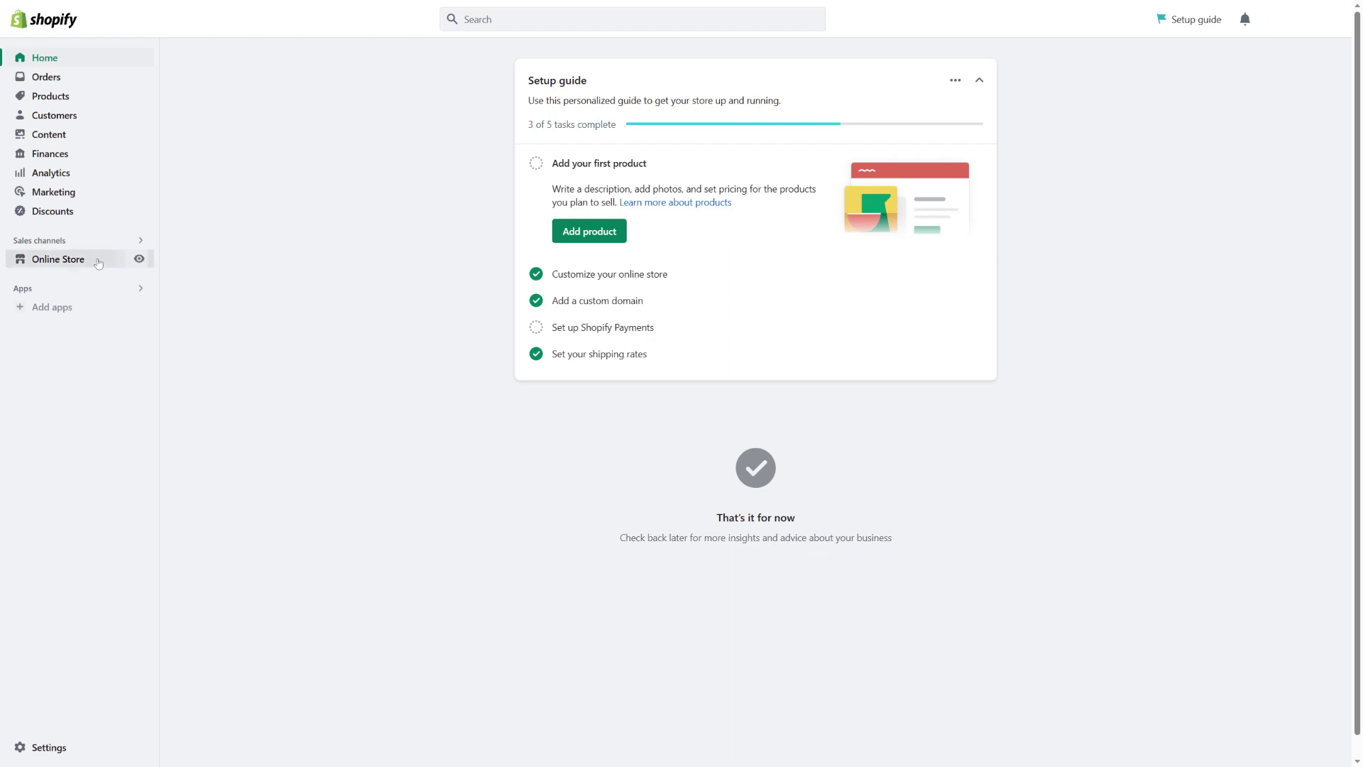
# Switch to Shopify and view the online store's Pages area with its blank form for a new page.
pyautogui.click(58, 258)
pyautogui.click(60, 324)
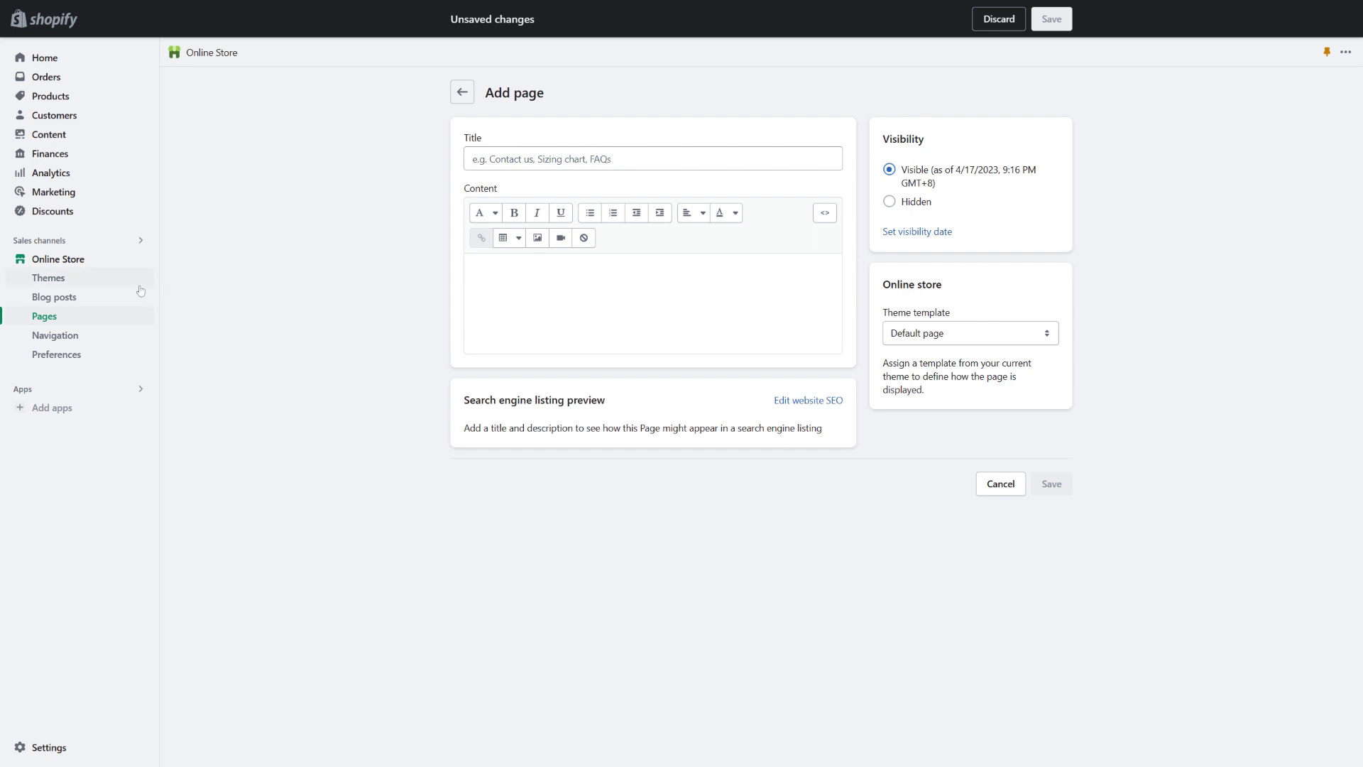
# Open Shopify's products area and review the whole blank form for adding a product, from title to search engine listing.
pyautogui.click(65, 97)
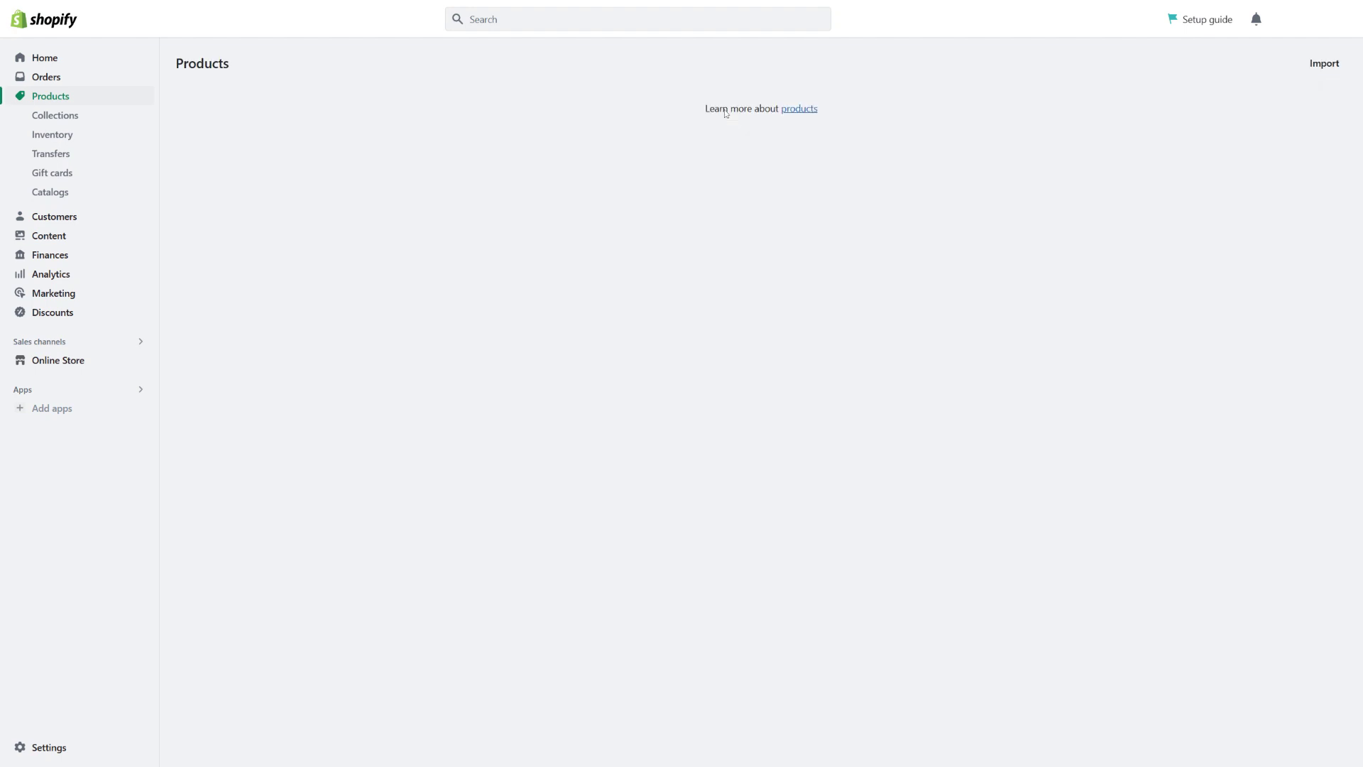
pyautogui.click(822, 341)
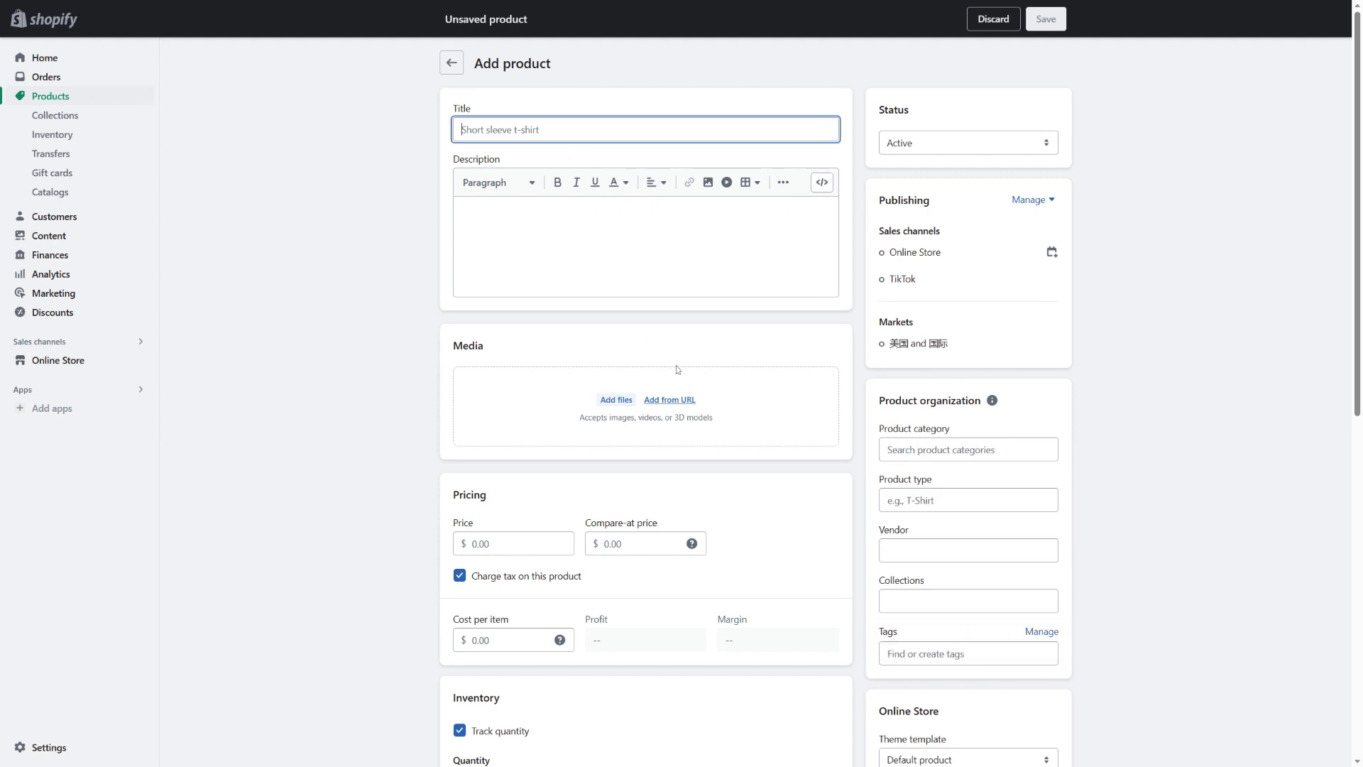
pyautogui.scroll(-2, 727, 433)
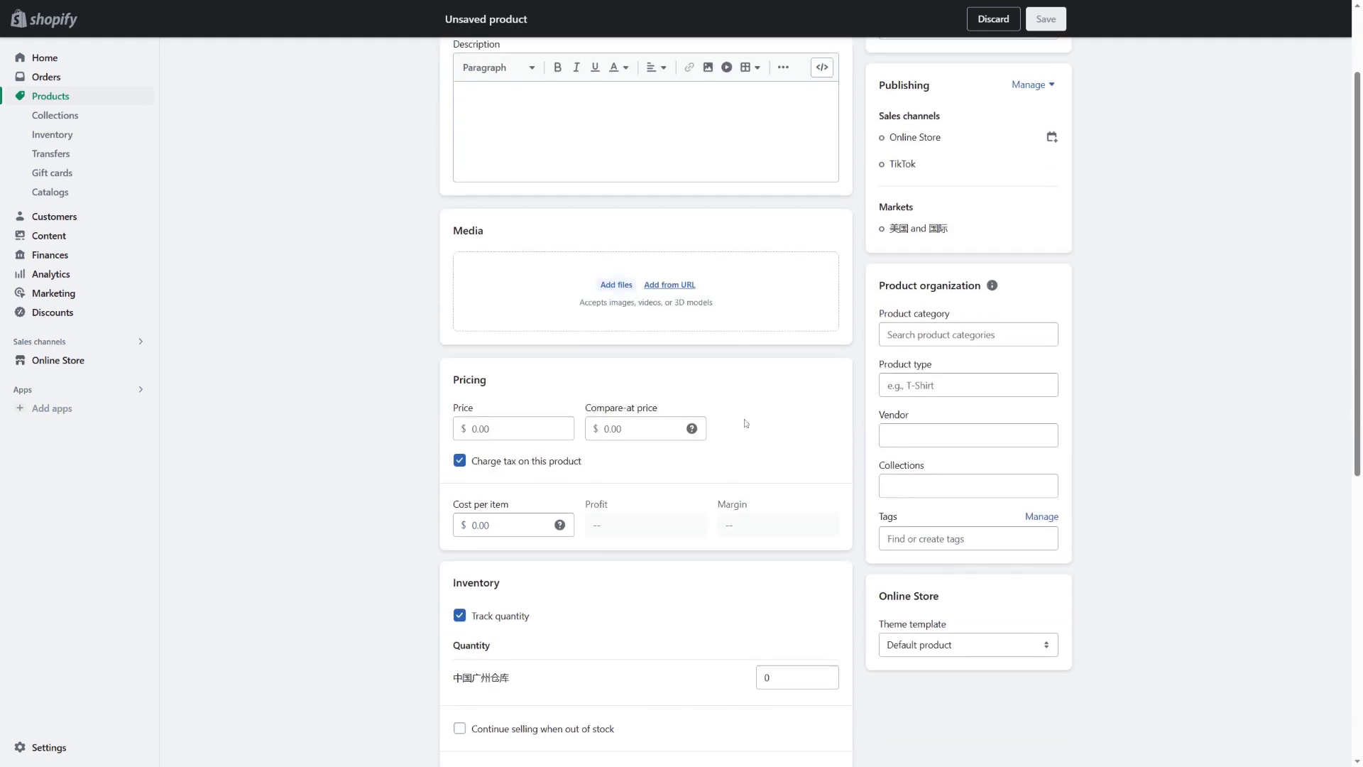
pyautogui.scroll(-7, 745, 423)
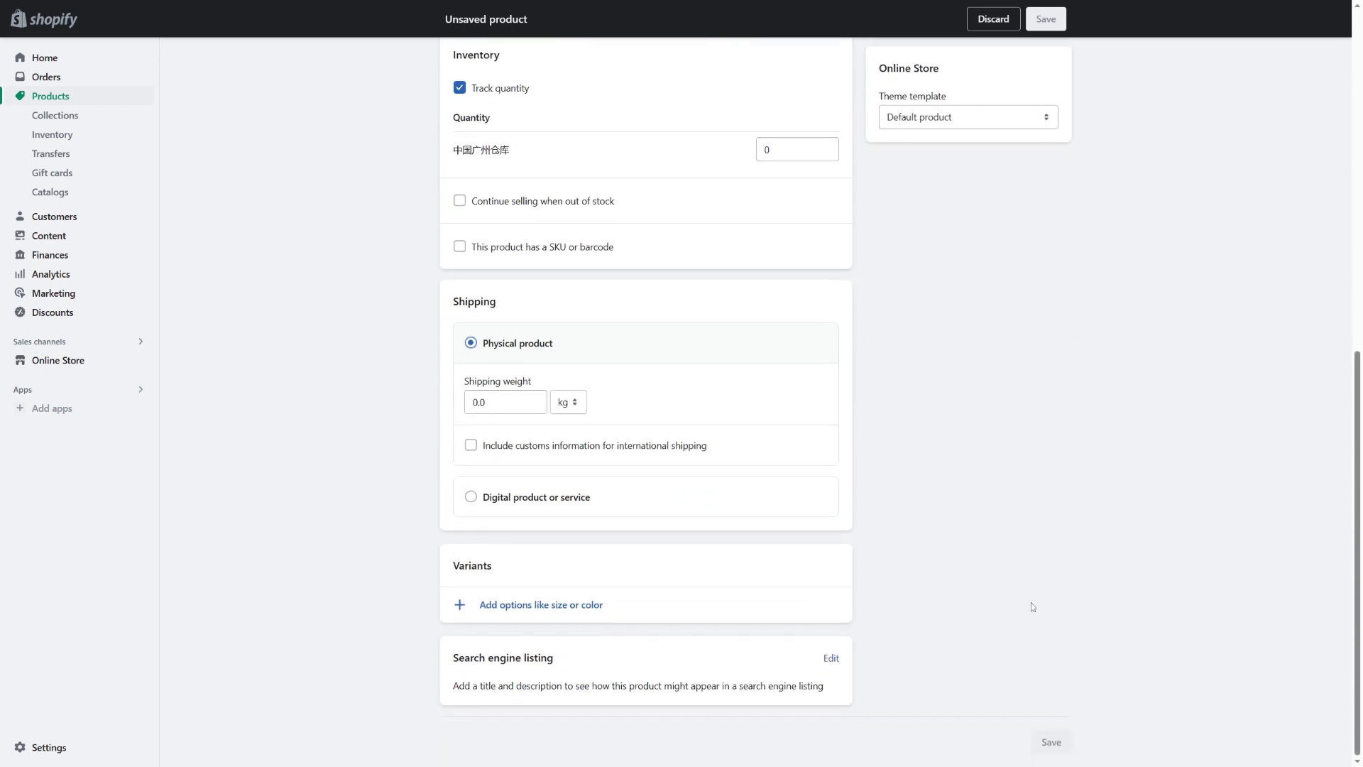
pyautogui.scroll(9, 1032, 606)
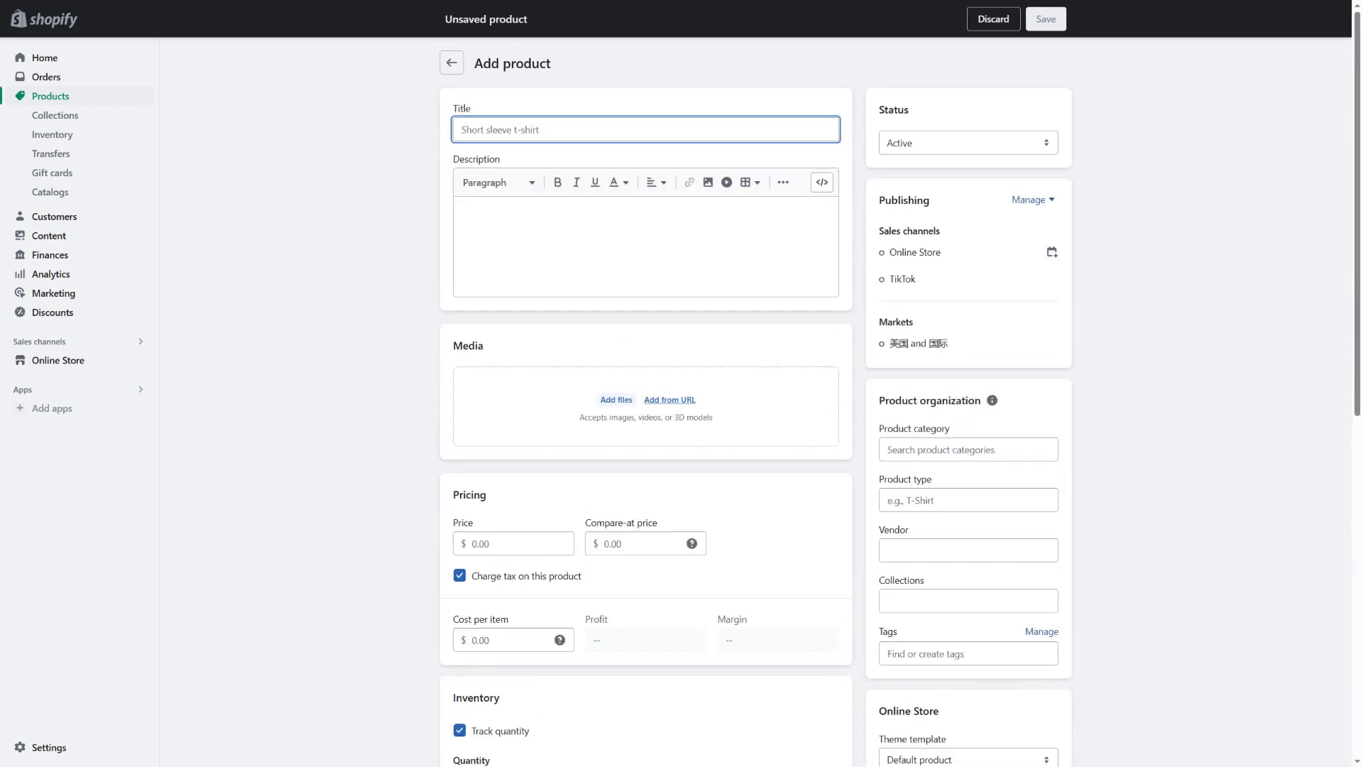
pyautogui.click(1044, 51)
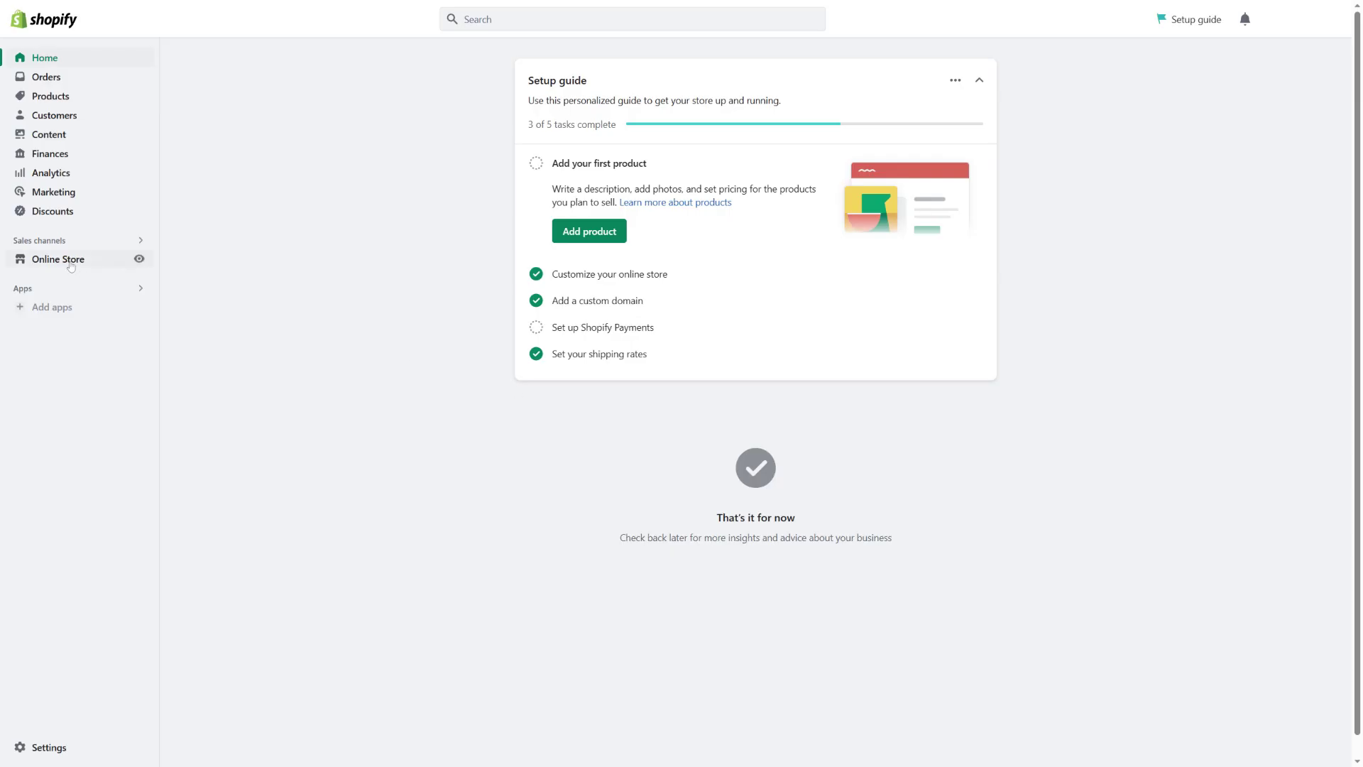
# Open the Shopify online store's preferences.
pyautogui.click(71, 259)
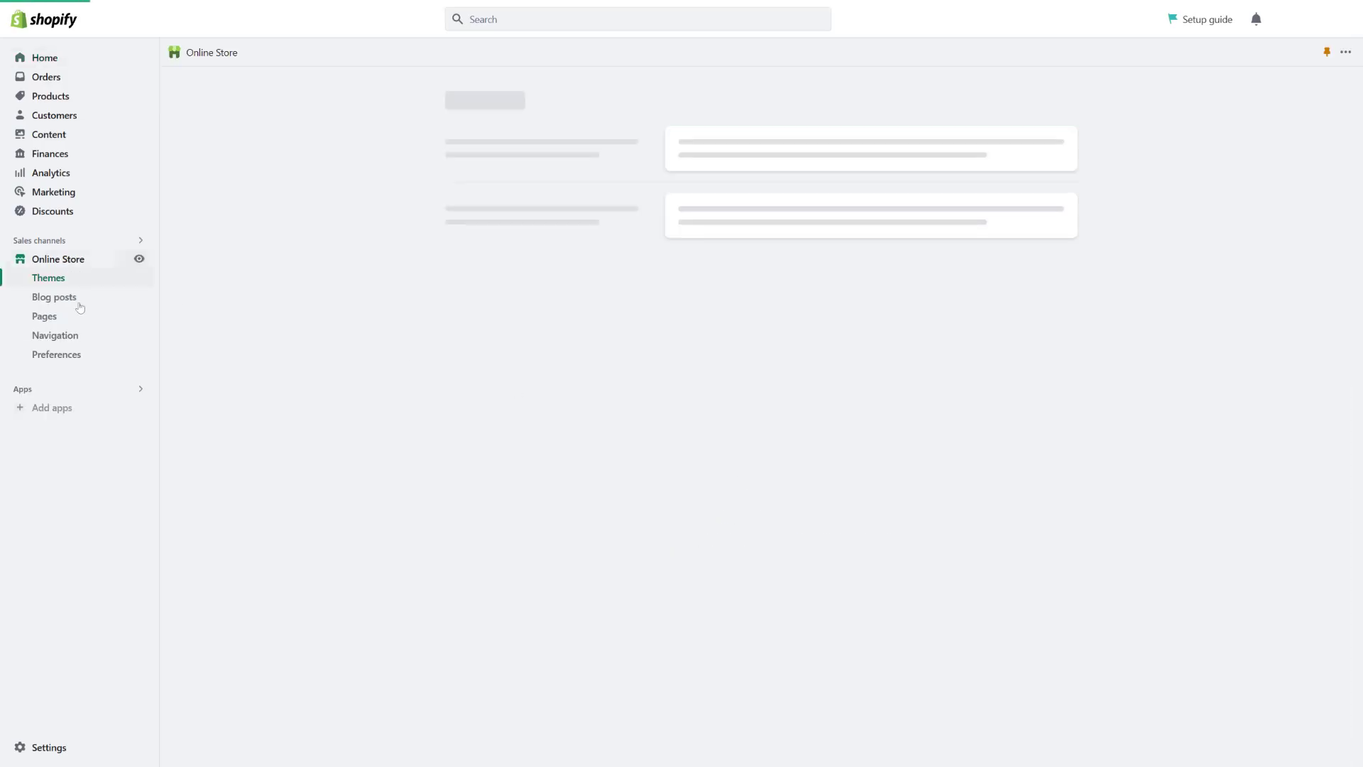
pyautogui.click(57, 355)
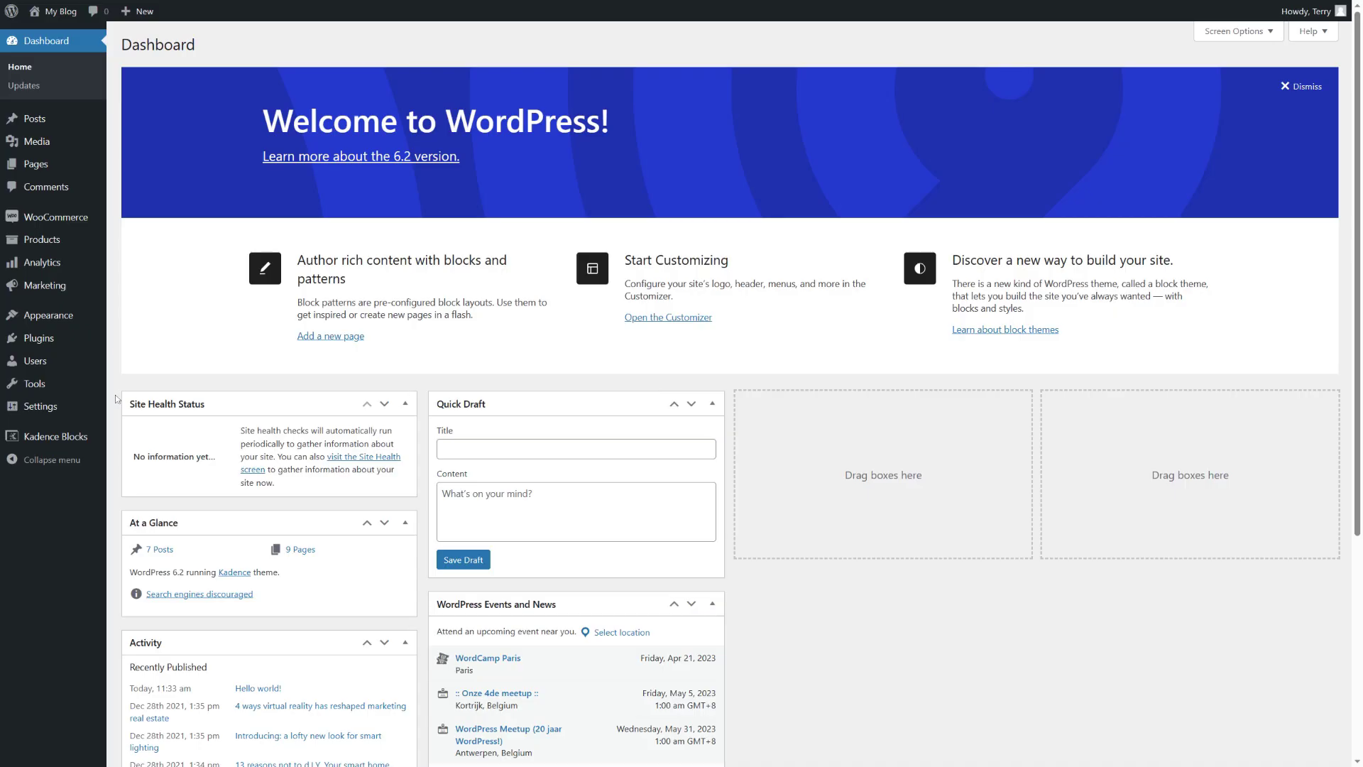
# In the WordPress reading settings, turn off discouraging search engines from indexing the site and save the changes.
pyautogui.moveTo(71, 407)
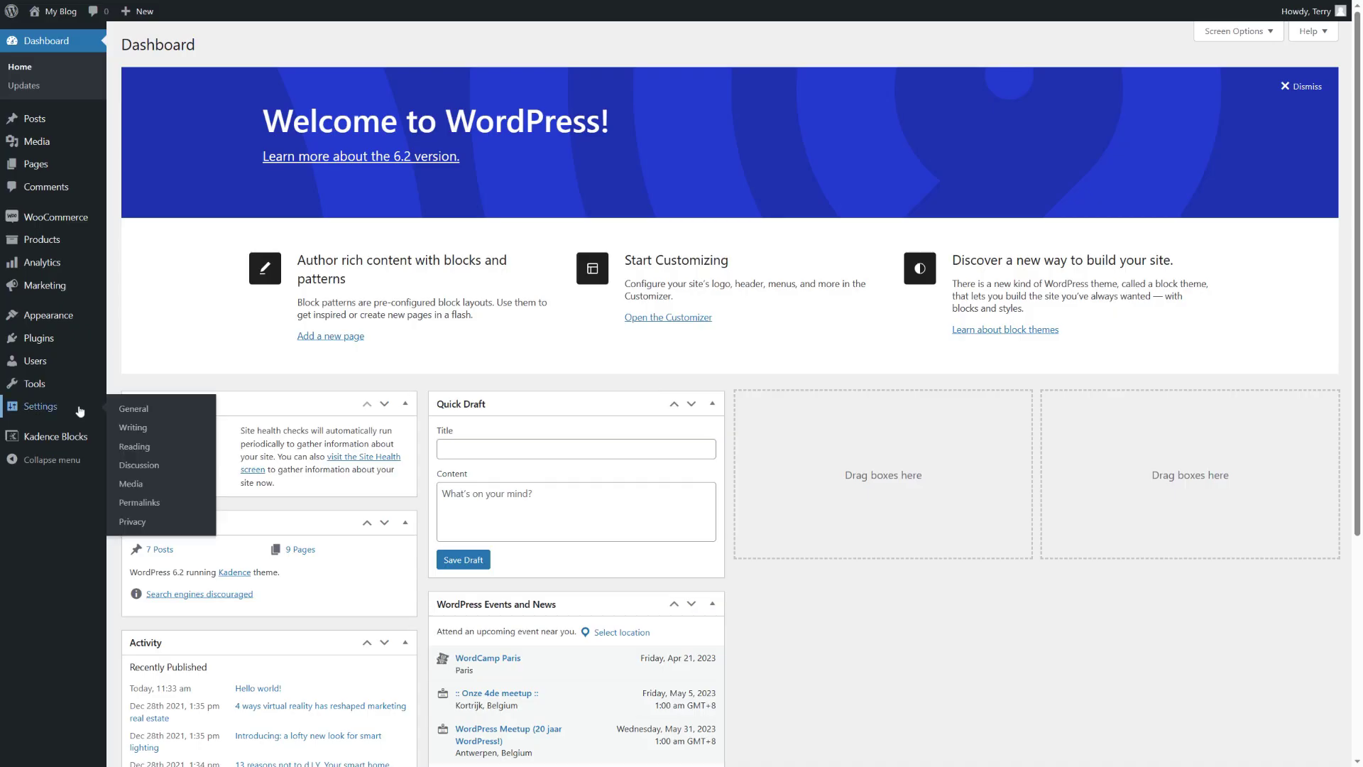
pyautogui.click(135, 447)
pyautogui.click(273, 389)
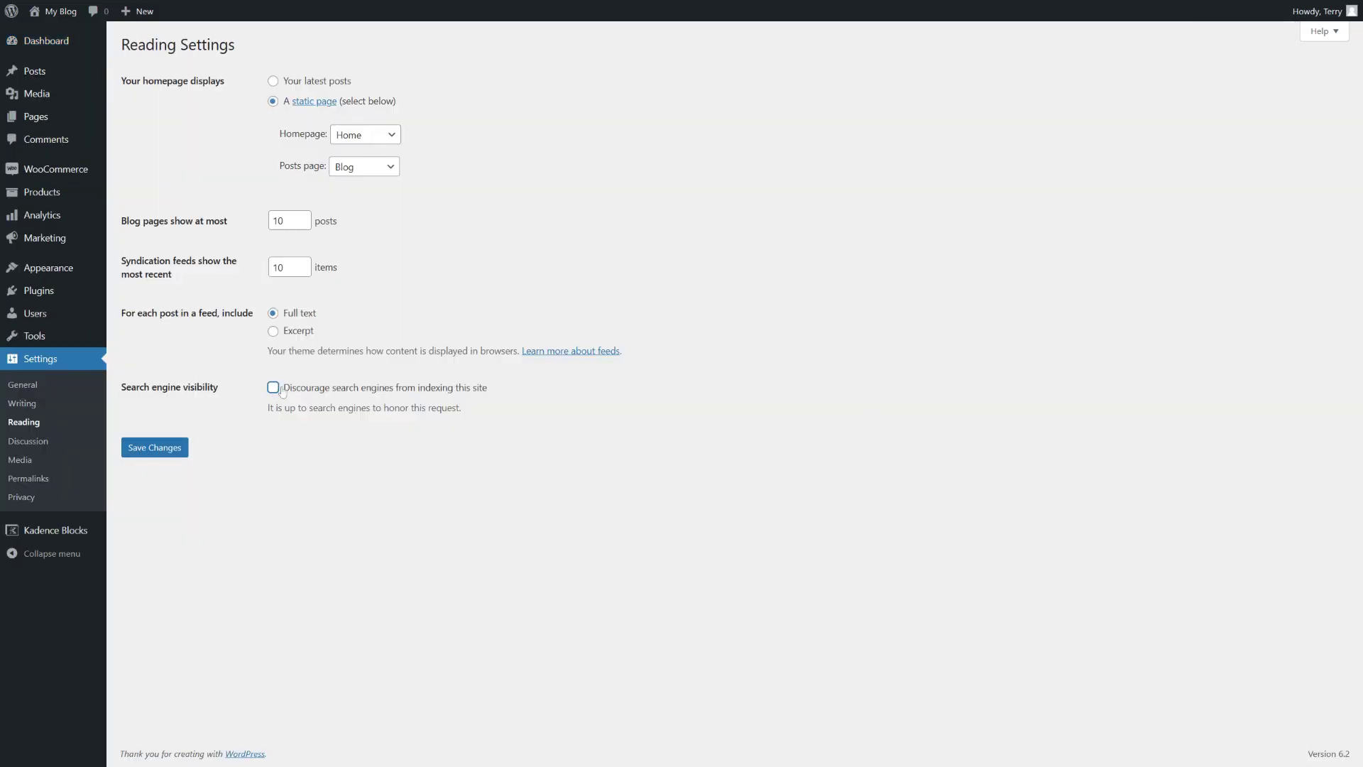
pyautogui.click(165, 450)
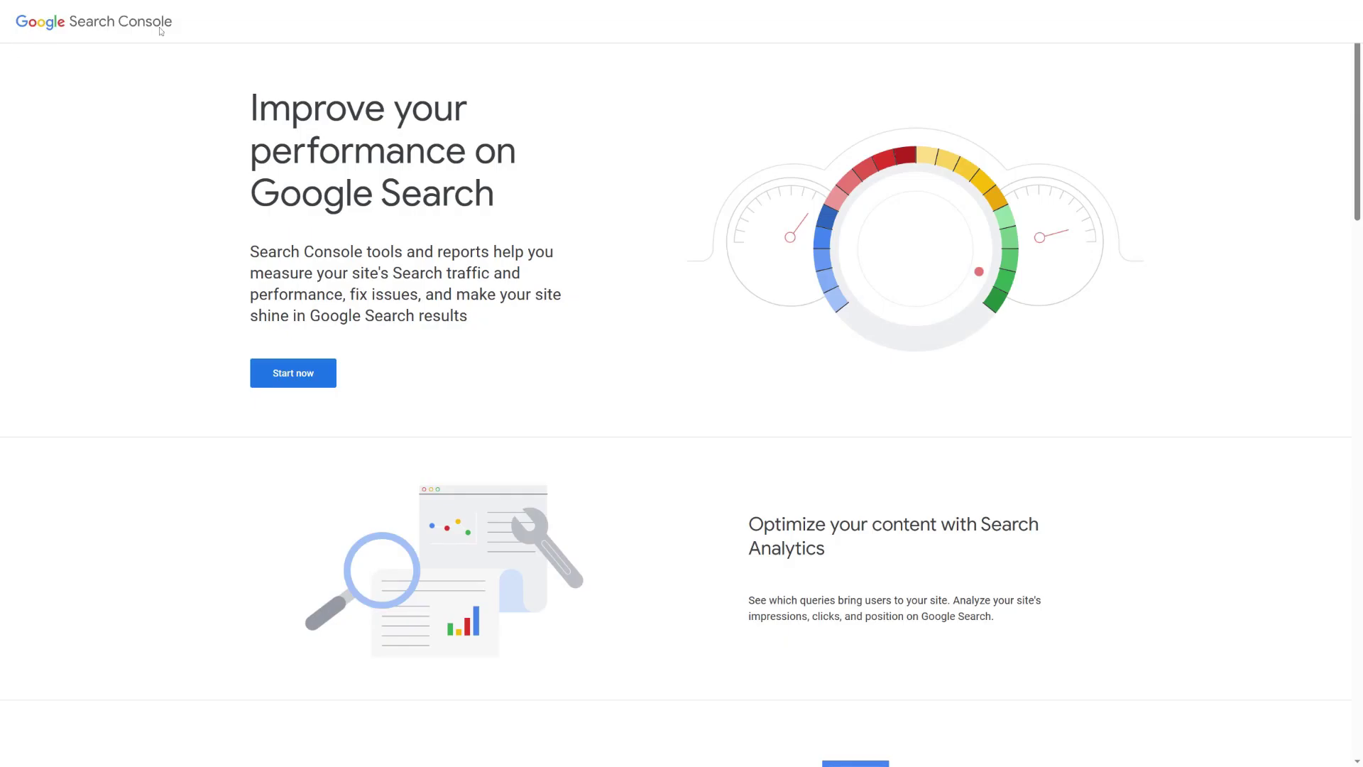
# Switch to Google Search Console and start adding a new property.
pyautogui.click(301, 380)
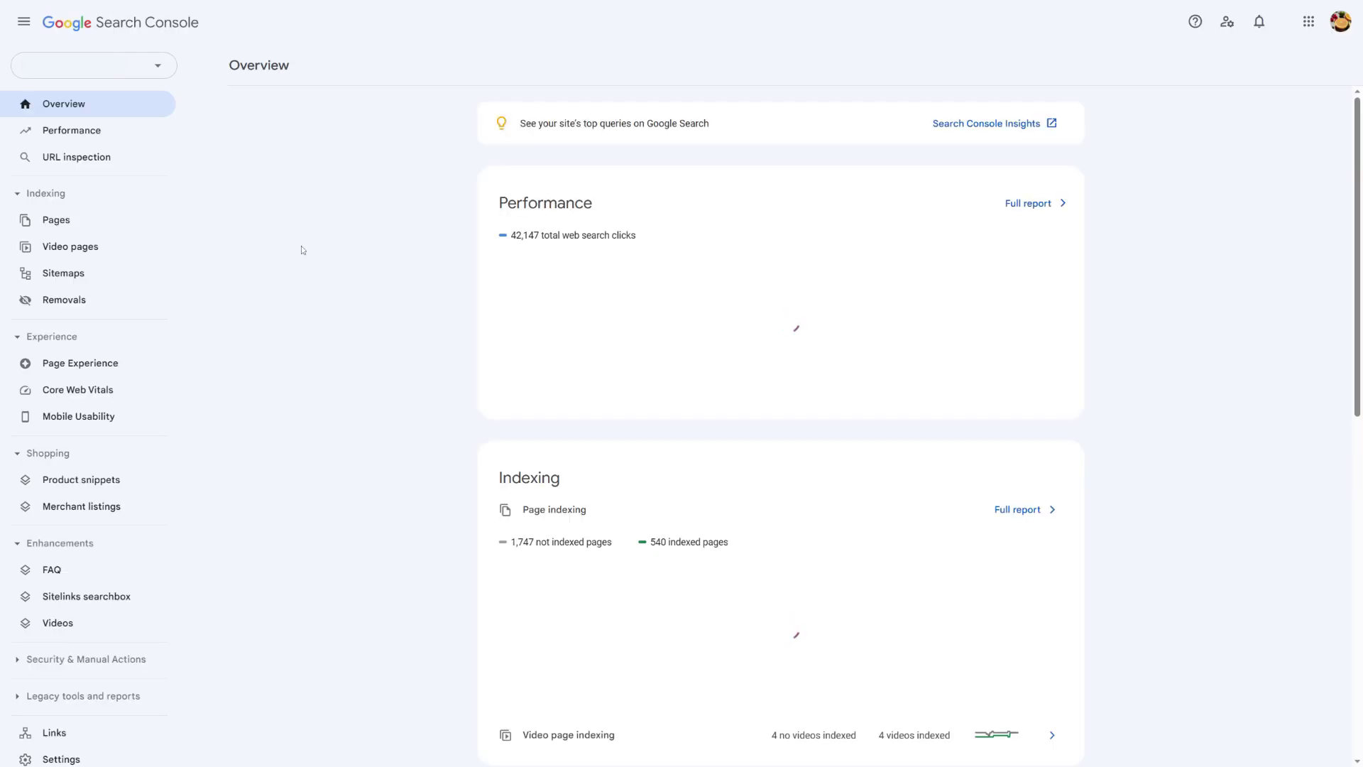
pyautogui.click(154, 75)
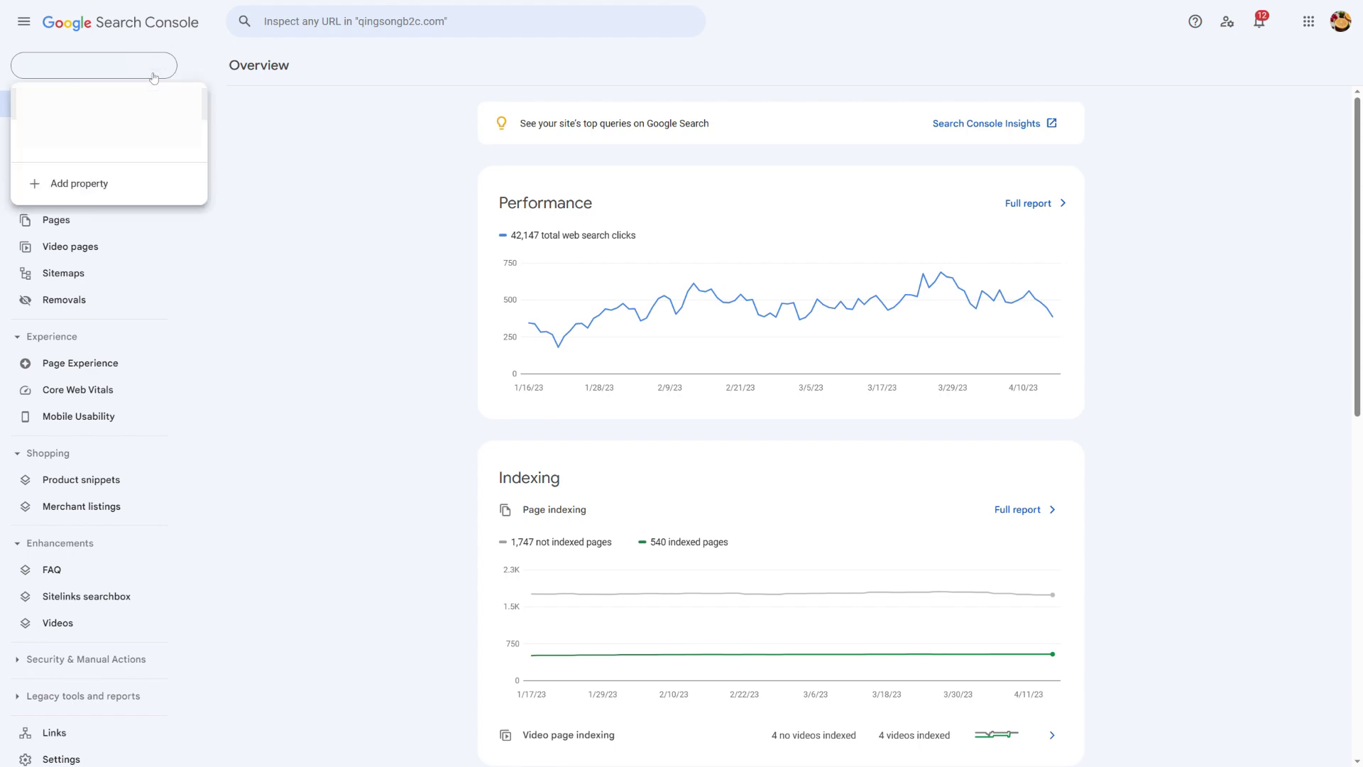
pyautogui.click(79, 184)
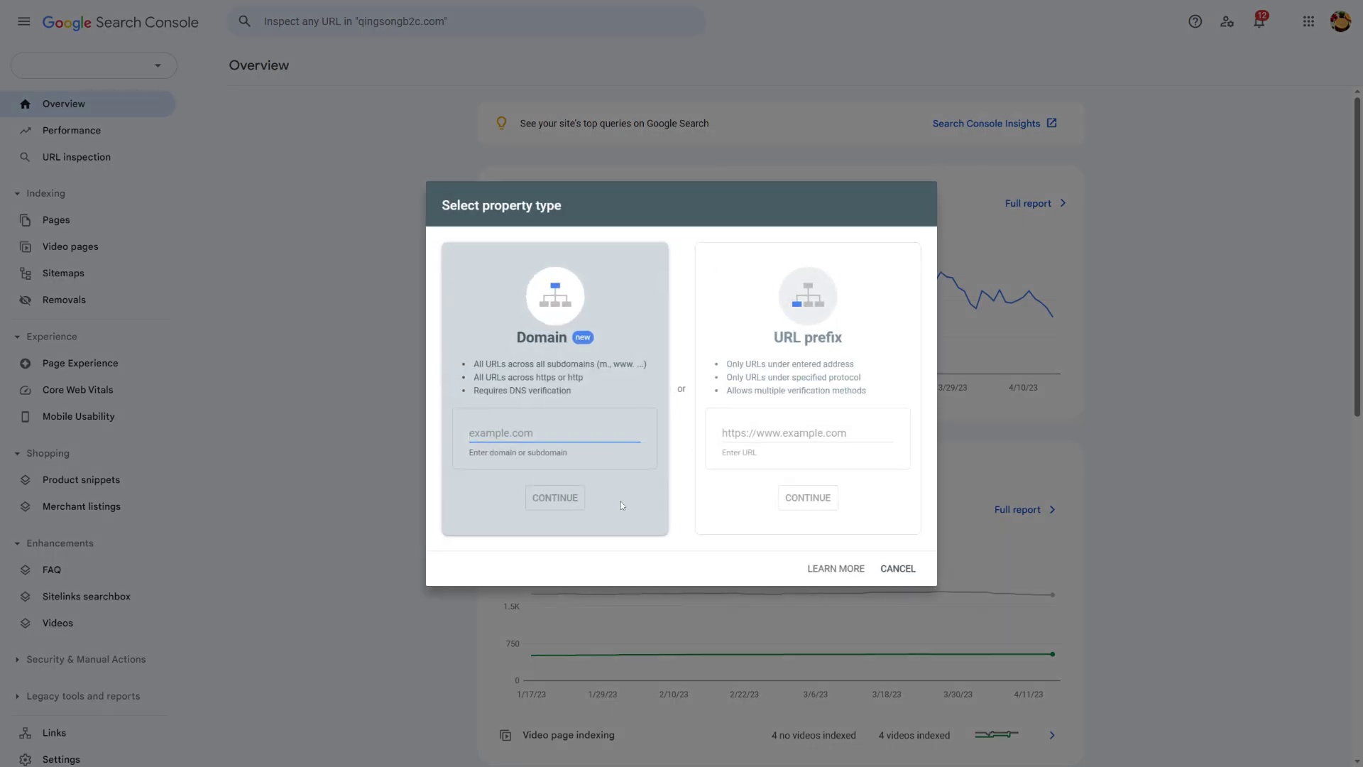